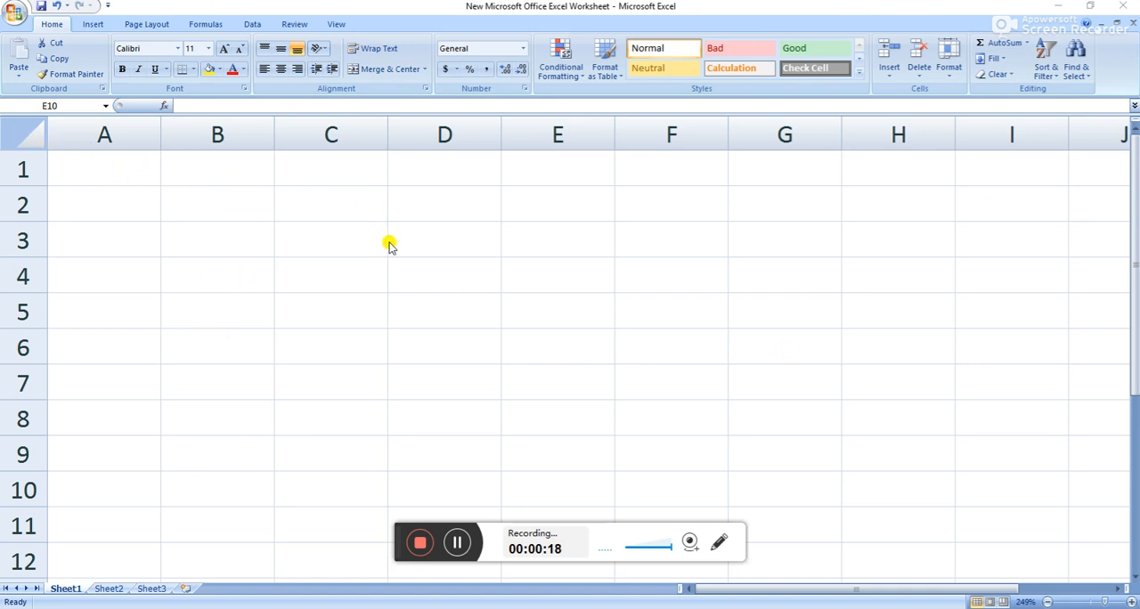
# Select the entire worksheet, including a return to single cells A1 and B4.
pyautogui.click(30, 132)
pyautogui.click(28, 131)
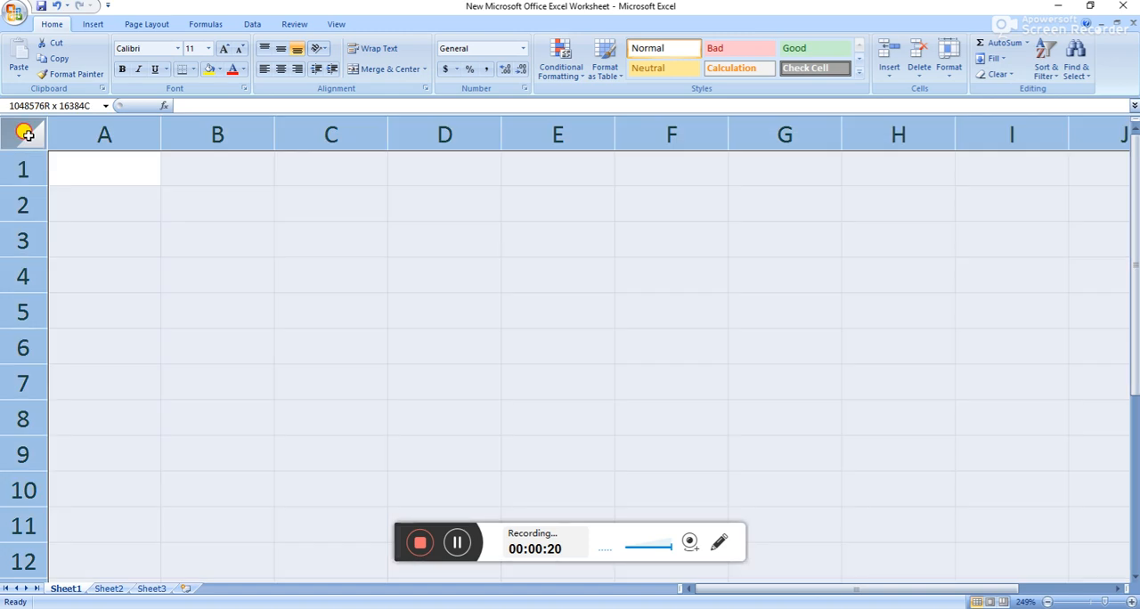
pyautogui.click(107, 169)
pyautogui.click(26, 132)
pyautogui.click(214, 271)
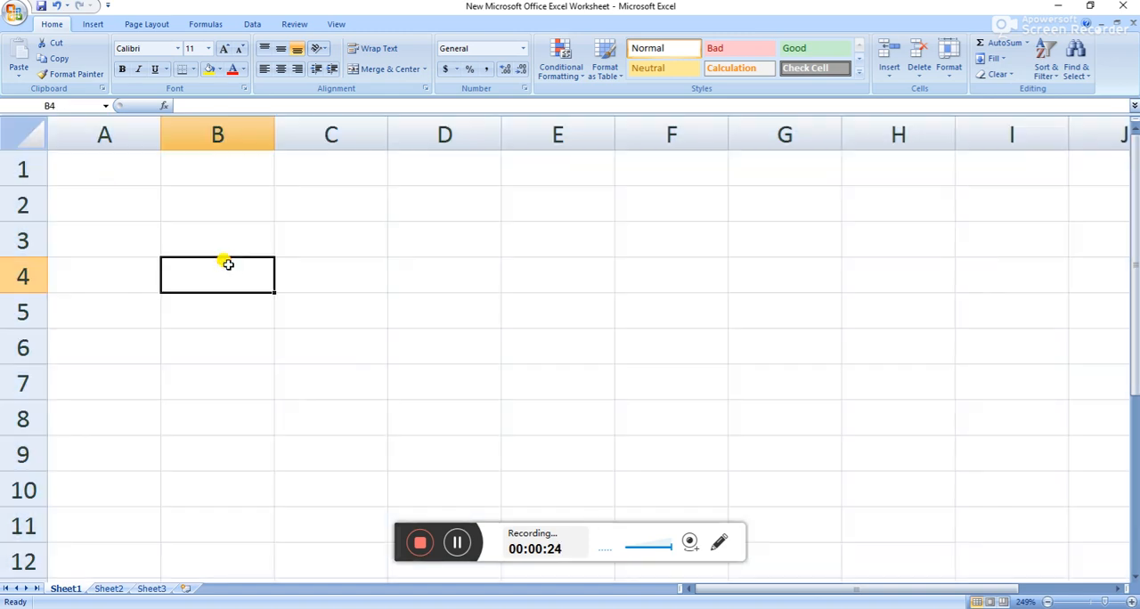
# Select the single cells D4, E5, F5 and C5 one after another.
pyautogui.click(465, 280)
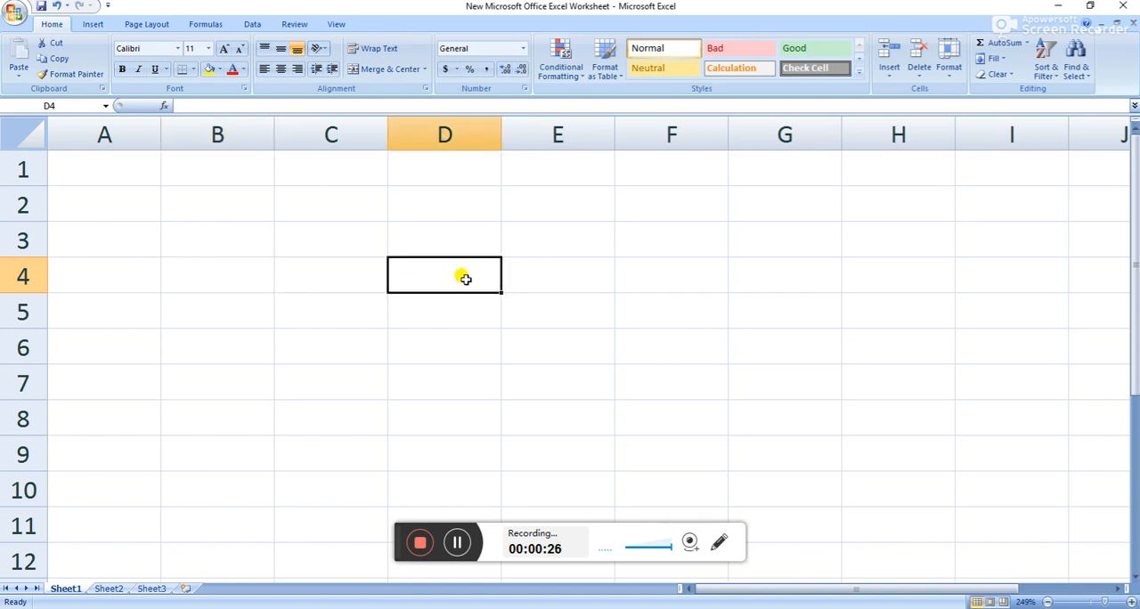
pyautogui.click(553, 318)
pyautogui.click(643, 315)
pyautogui.click(360, 307)
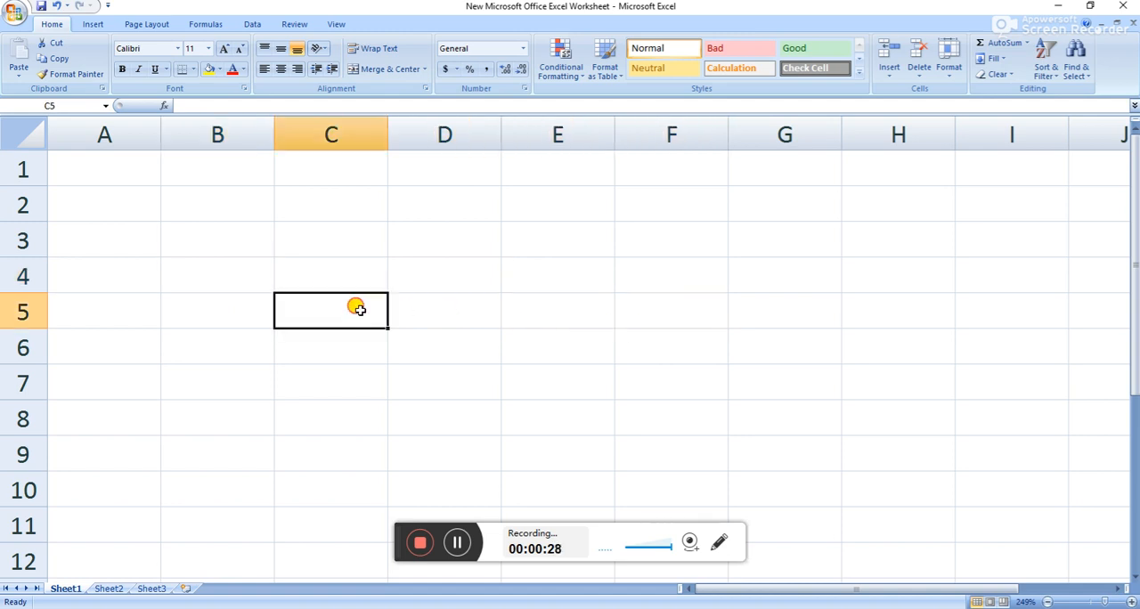
# Examine how column C and row 5 meet by selecting each of them and their intersecting cell C5.
pyautogui.click(331, 129)
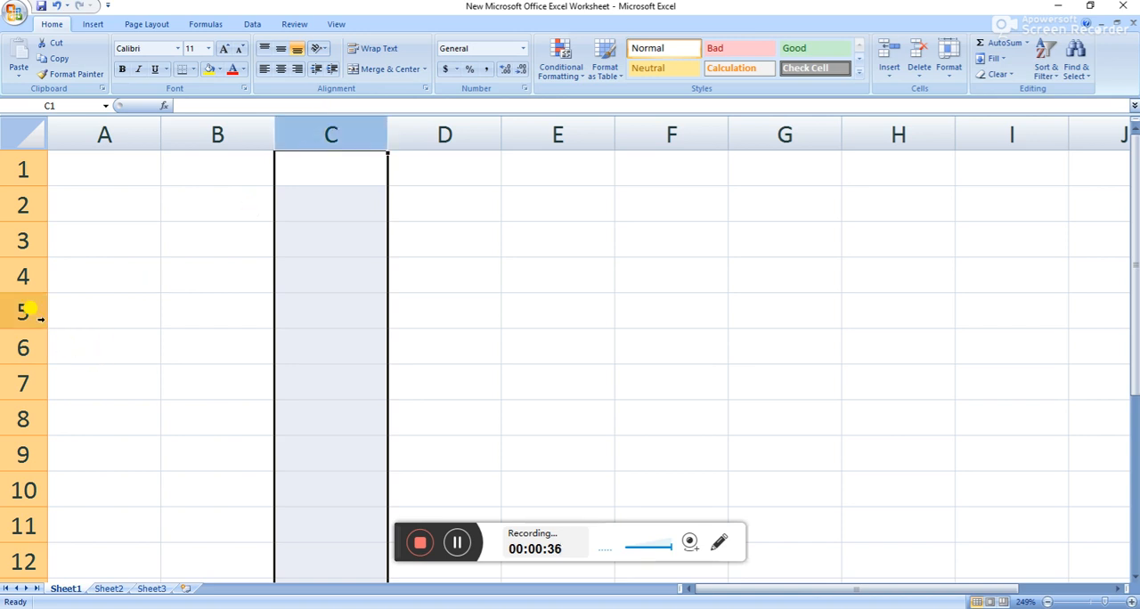
pyautogui.click(11, 303)
pyautogui.click(307, 298)
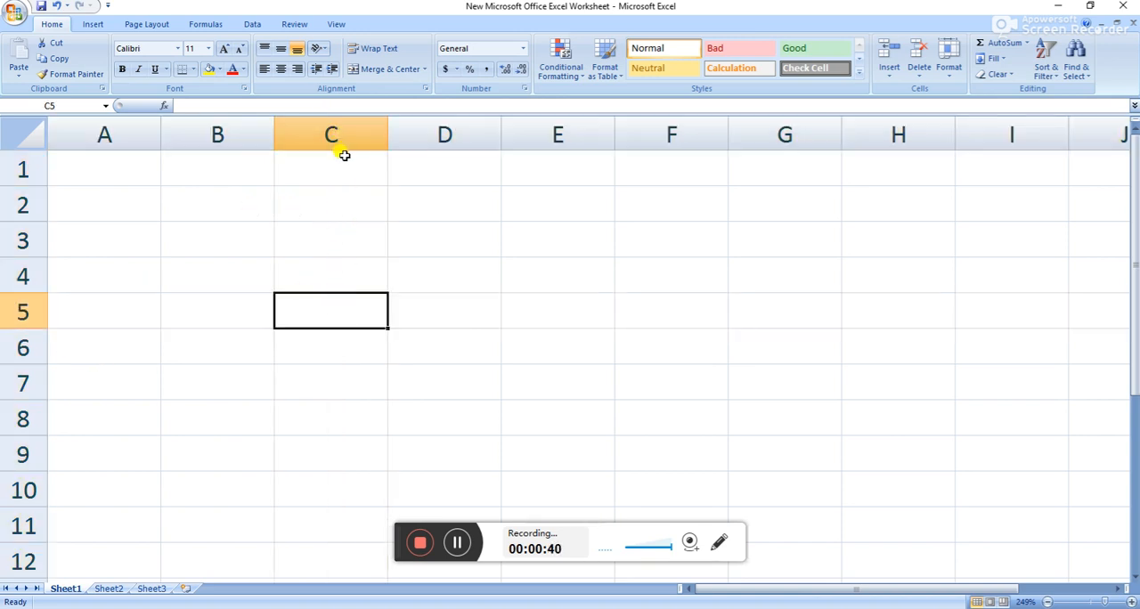
pyautogui.click(337, 127)
pyautogui.click(18, 300)
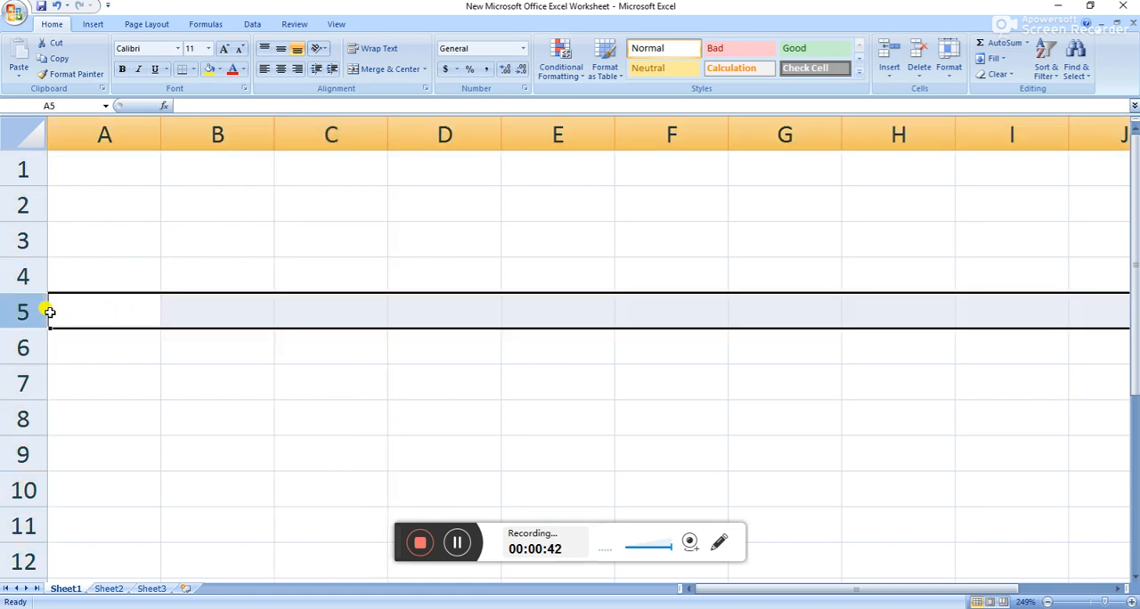
pyautogui.click(328, 305)
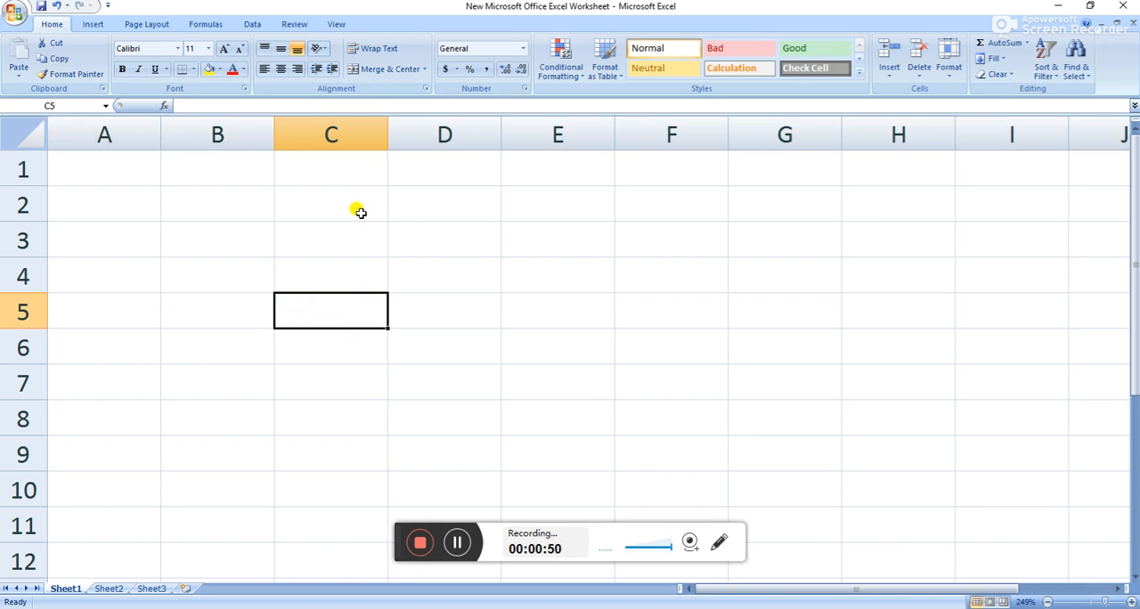
# Select individual cells across the sheet, including D4, G4, F6 and A3, to examine their cell references.
pyautogui.click(459, 289)
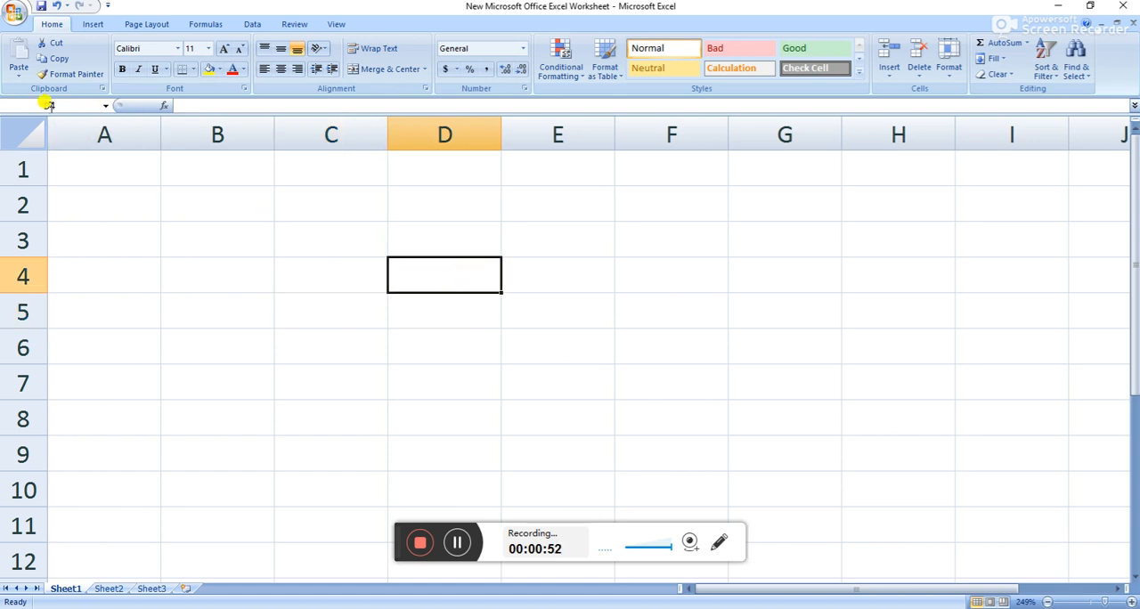
pyautogui.click(789, 265)
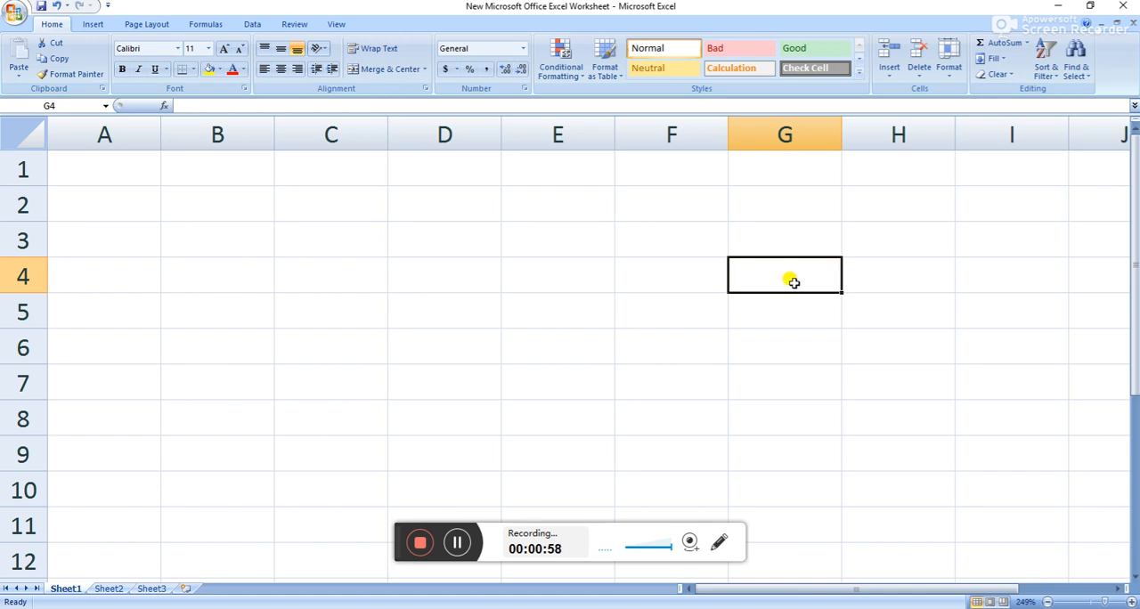
pyautogui.click(582, 250)
pyautogui.click(795, 276)
pyautogui.click(659, 354)
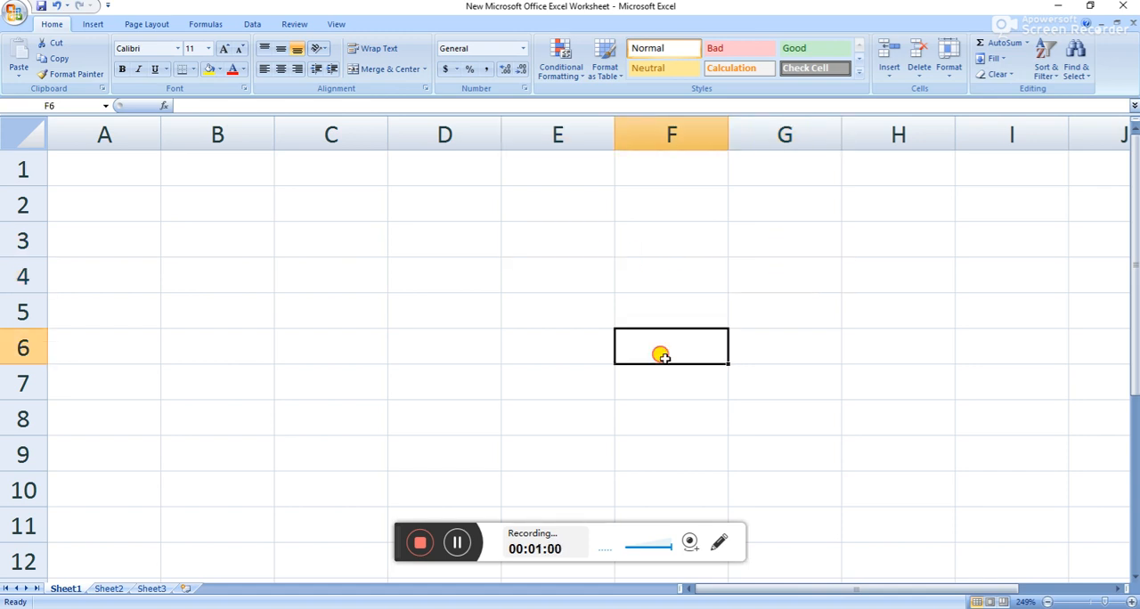
pyautogui.click(433, 341)
pyautogui.click(311, 316)
pyautogui.click(117, 236)
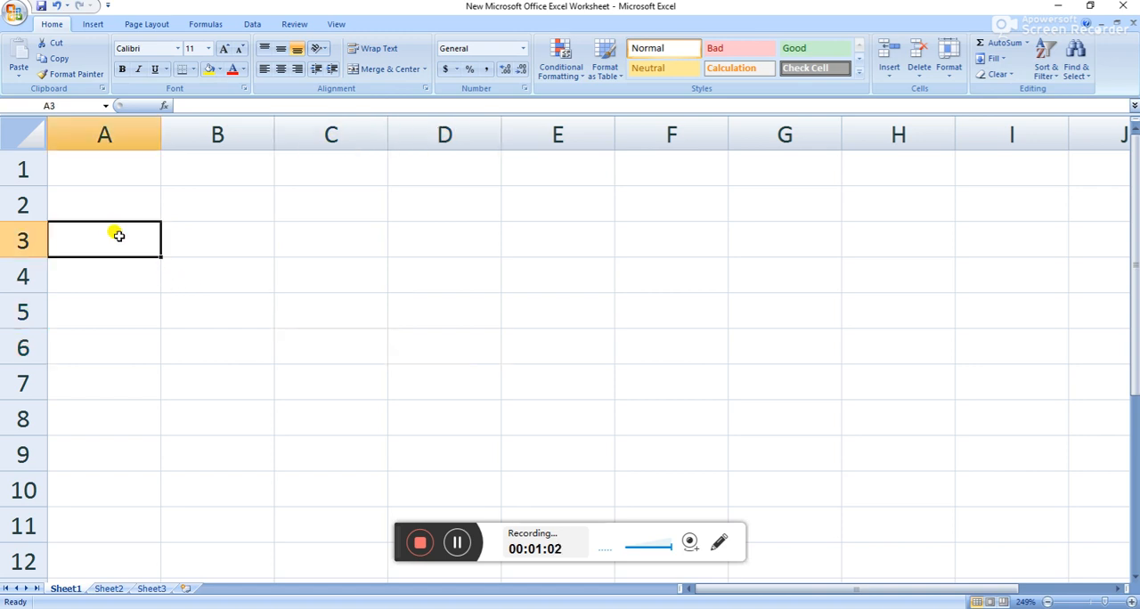
# Examine how far column A extends by going to the worksheet's last row and returning to row 1.
pyautogui.click(105, 133)
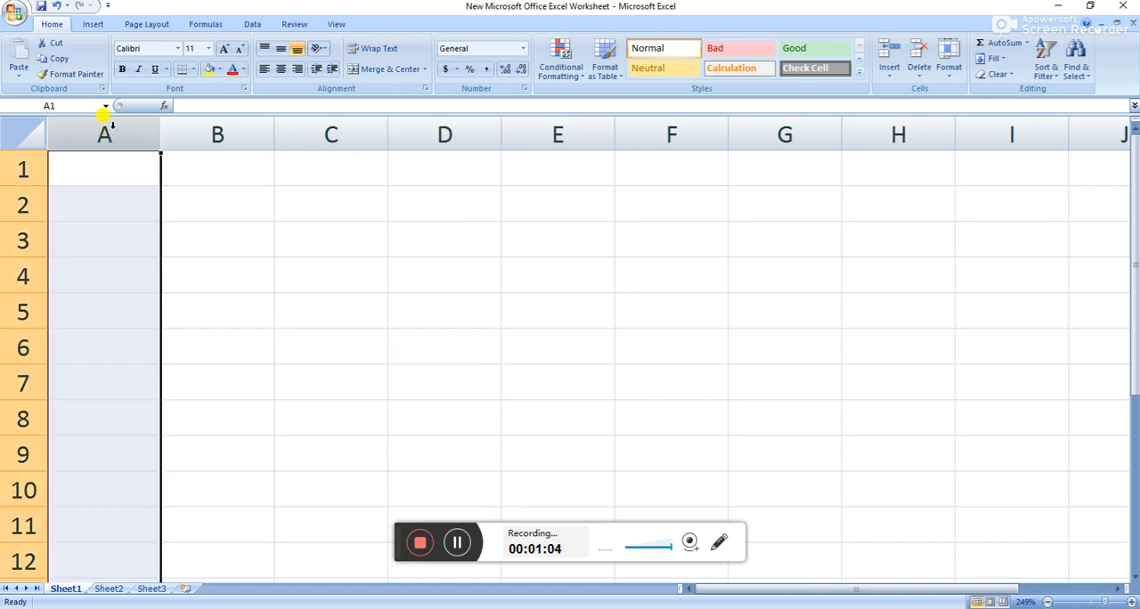
pyautogui.click(230, 210)
pyautogui.click(131, 135)
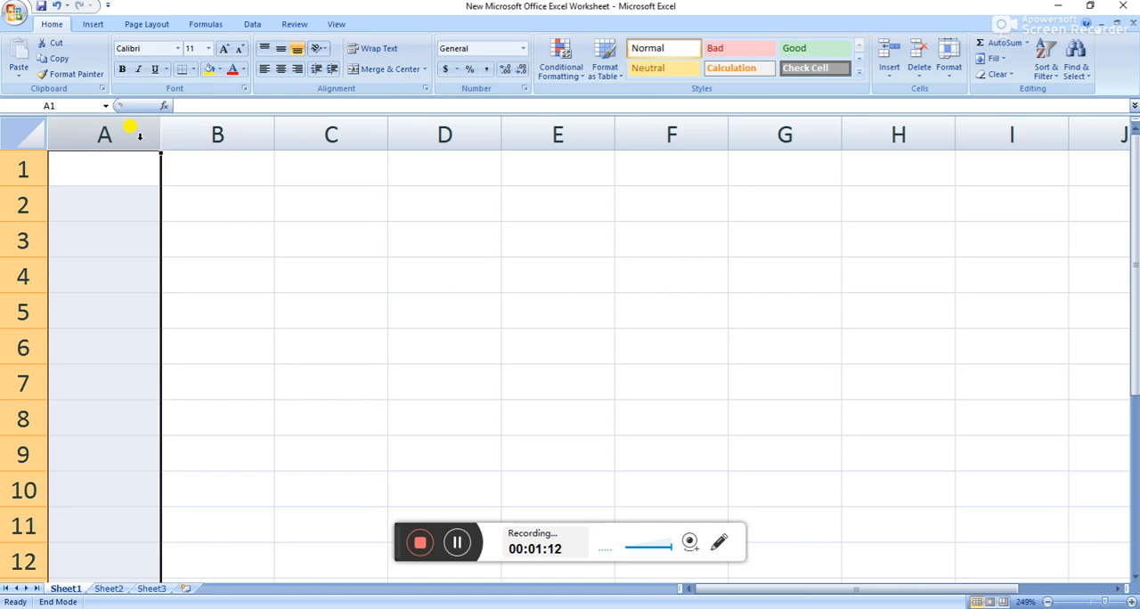
pyautogui.press('Down')
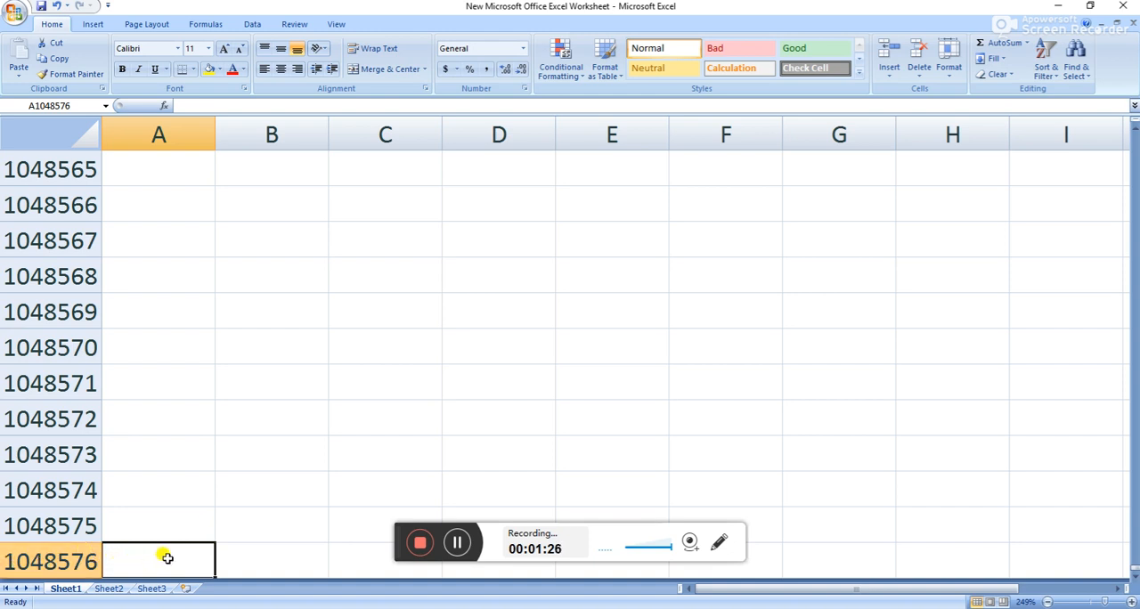
pyautogui.click(169, 388)
pyautogui.scroll(9, 178, 392)
pyautogui.scroll(1, 552, 498)
pyautogui.moveTo(1135, 572); pyautogui.dragTo(1135, 124)
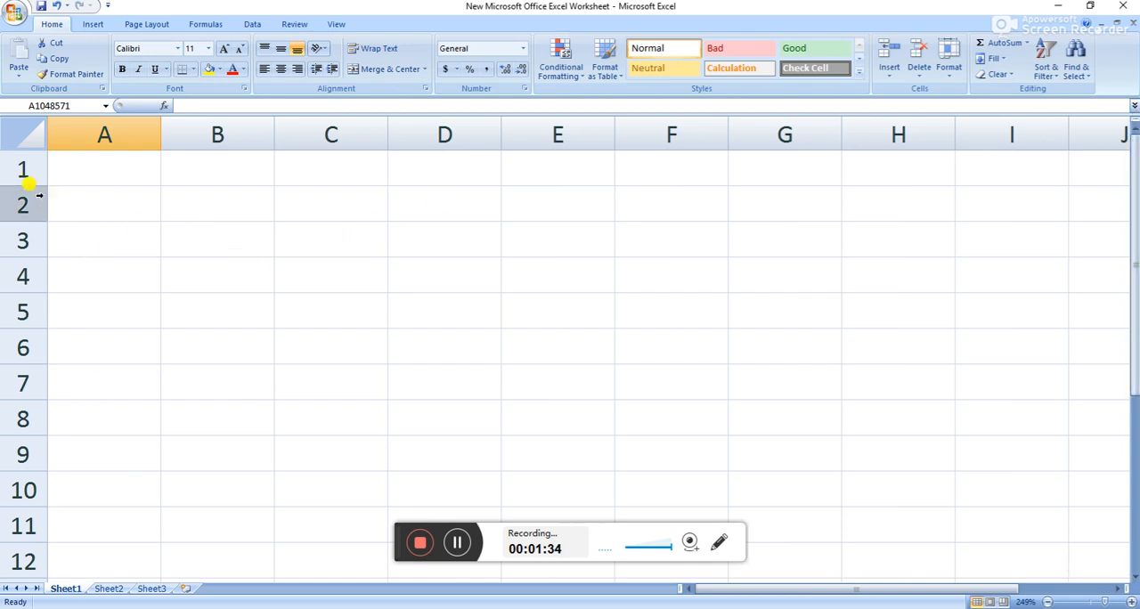
# Examine how far row 1 extends by going to its last column and returning to cell A1.
pyautogui.click(23, 168)
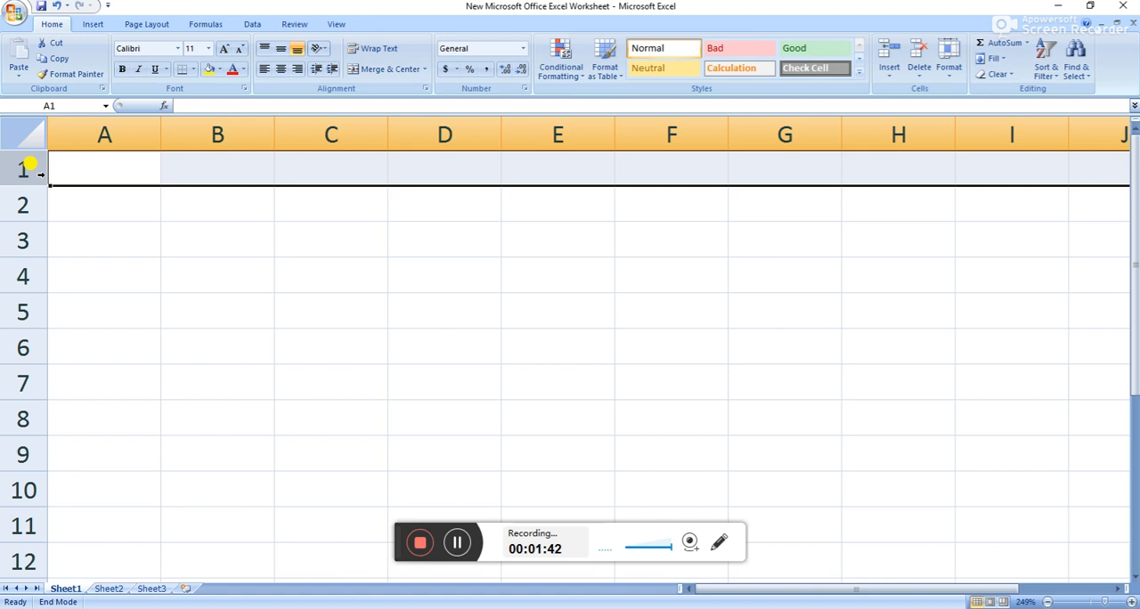
pyautogui.press('Right')
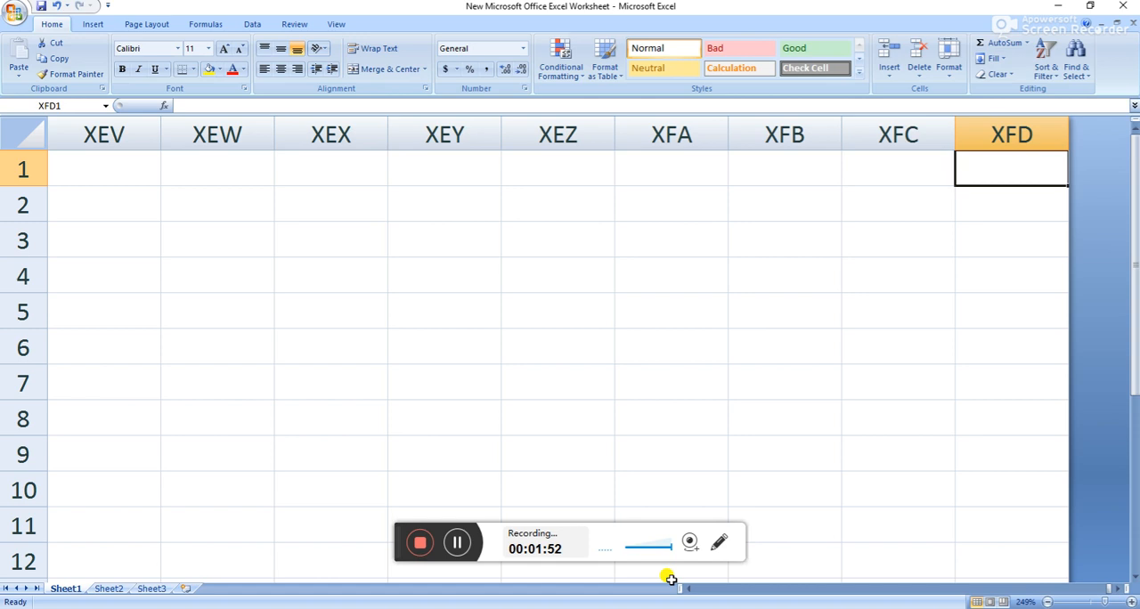
pyautogui.hotkey('ctrl', 'Home')
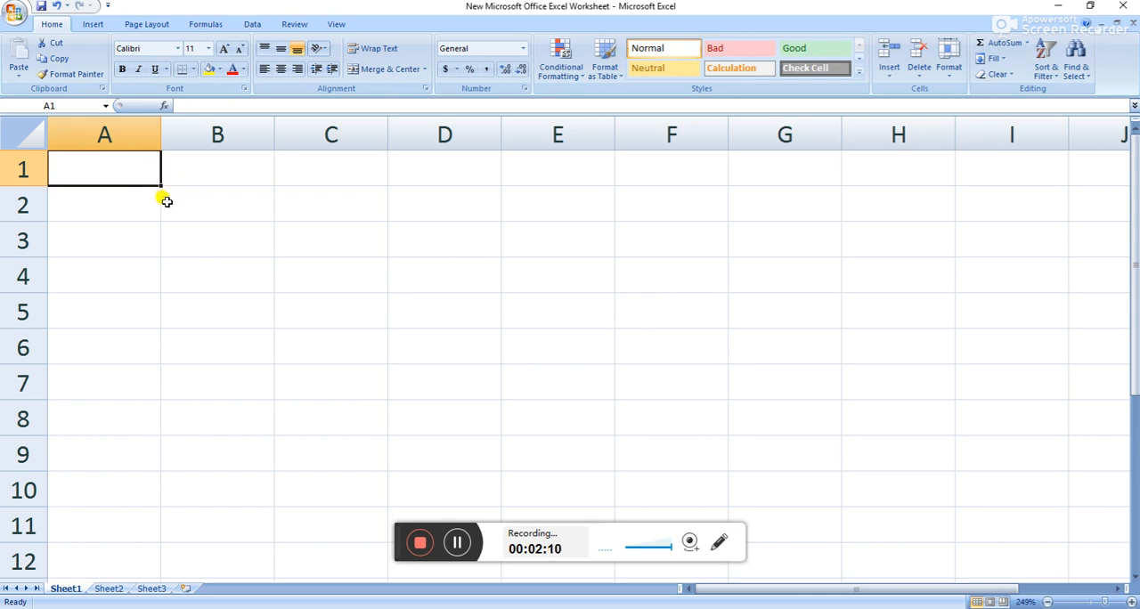
# Enter the headers sn, items, unit price, qty and amount in cells A1 to E1.
pyautogui.write('sn')
pyautogui.press('Tab')
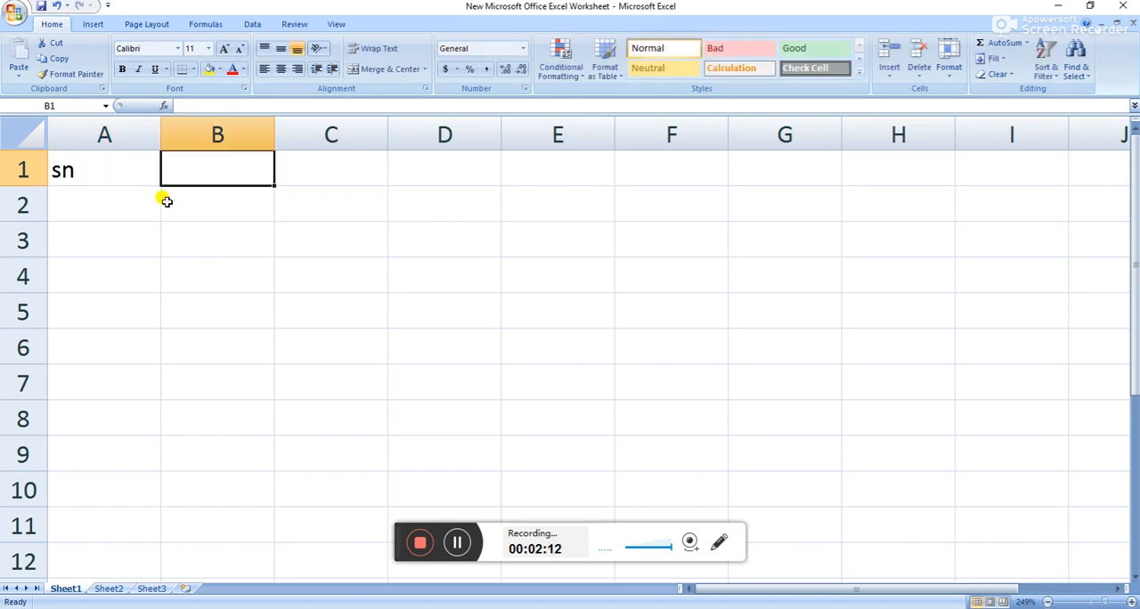
pyautogui.write('ite')
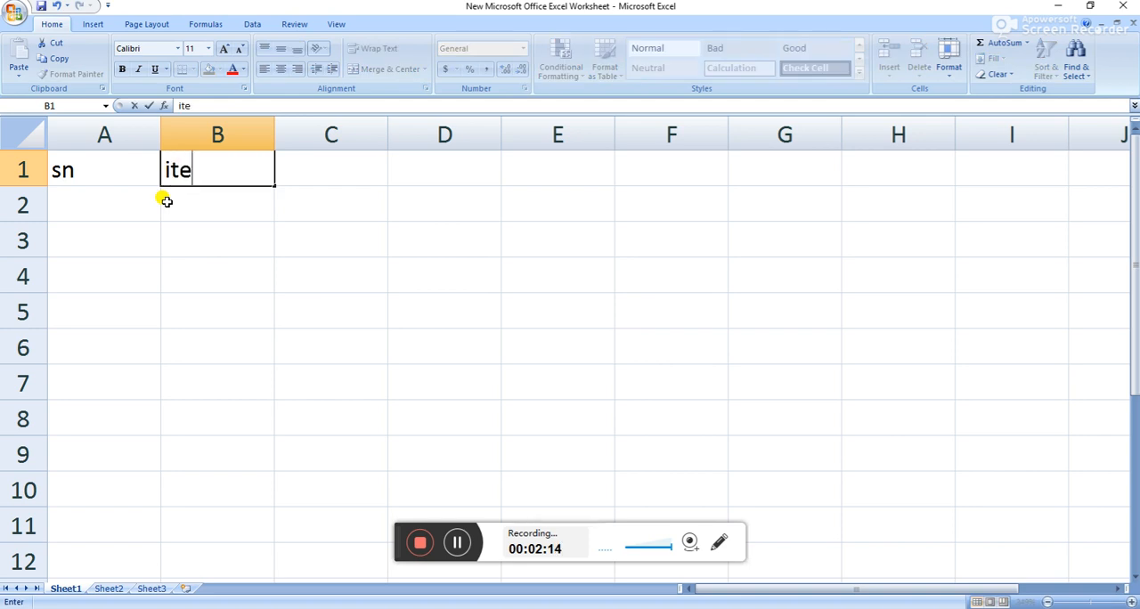
pyautogui.write('ms')
pyautogui.press('Tab')
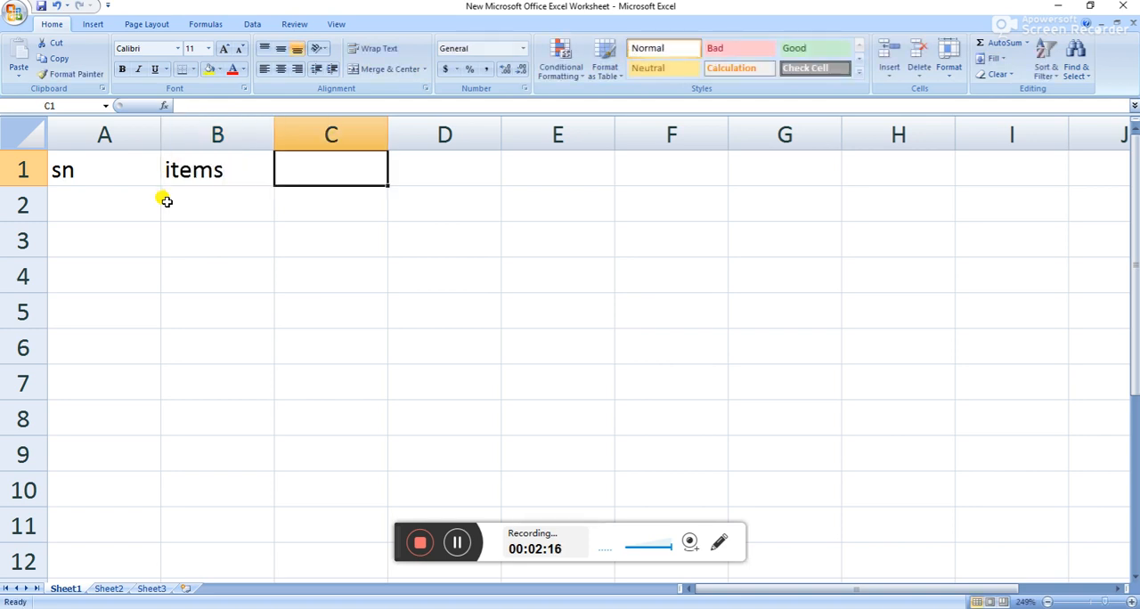
pyautogui.write('unit')
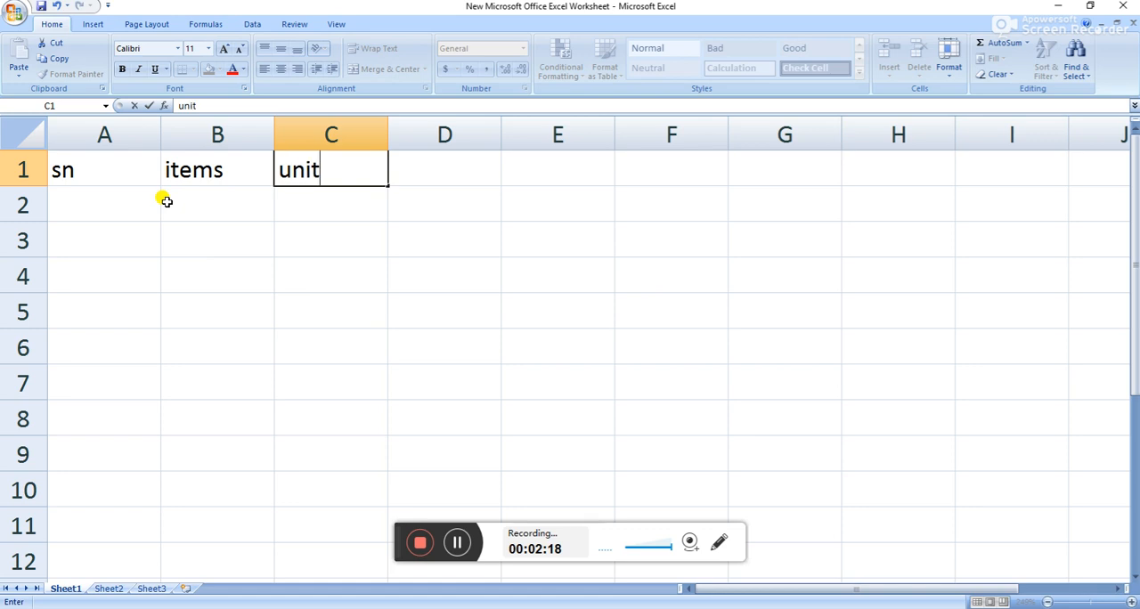
pyautogui.write(' price')
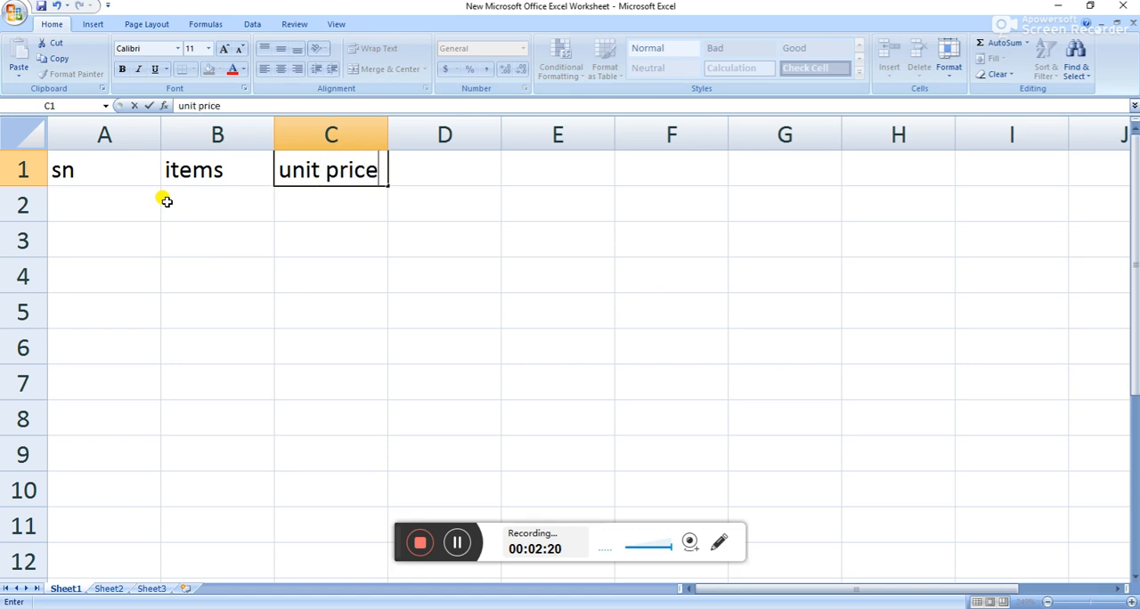
pyautogui.press('Tab')
pyautogui.write('qt')
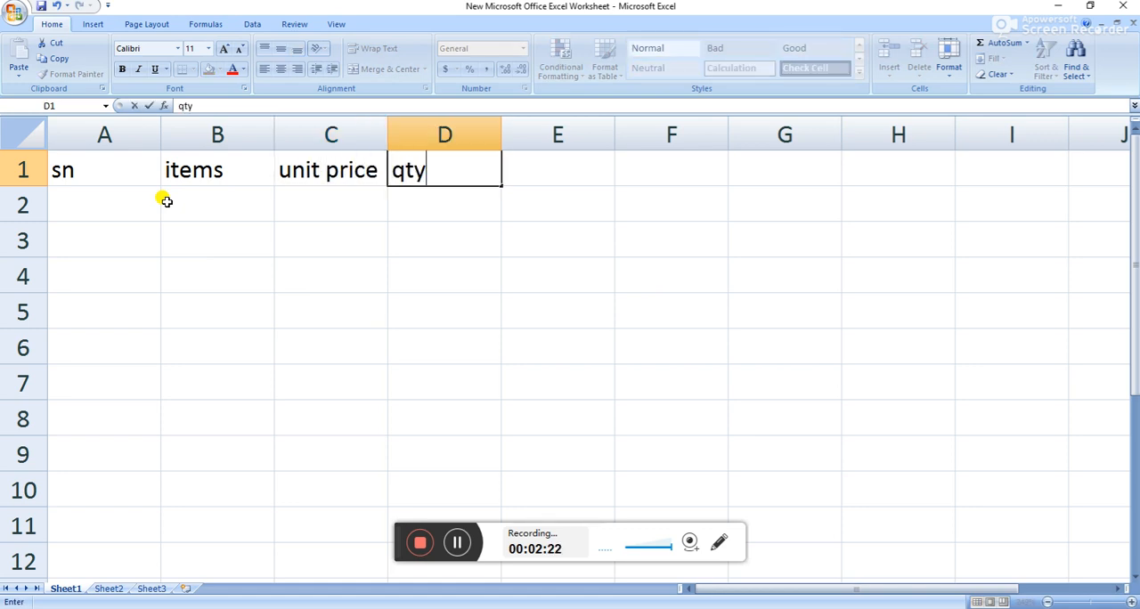
pyautogui.press('Tab')
pyautogui.write('amount')
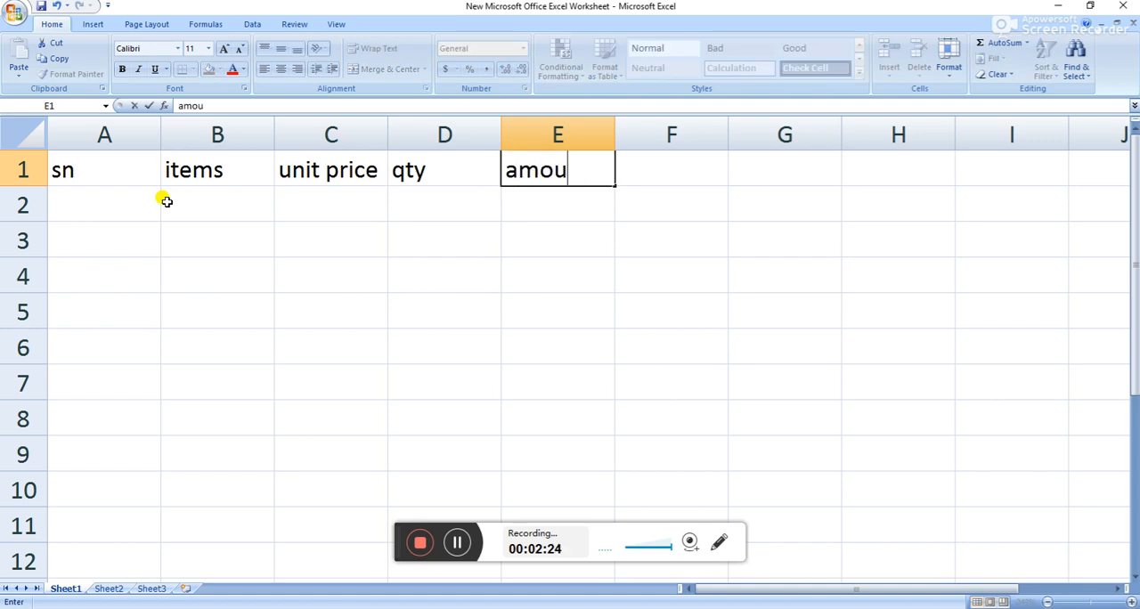
# Enter the serial numbers 1 to 5 in cells A2 to A6 under the sn header.
pyautogui.click(113, 215)
pyautogui.write('1')
pyautogui.press('Return')
pyautogui.write('2')
pyautogui.press('Return')
pyautogui.write('3')
pyautogui.press('Return')
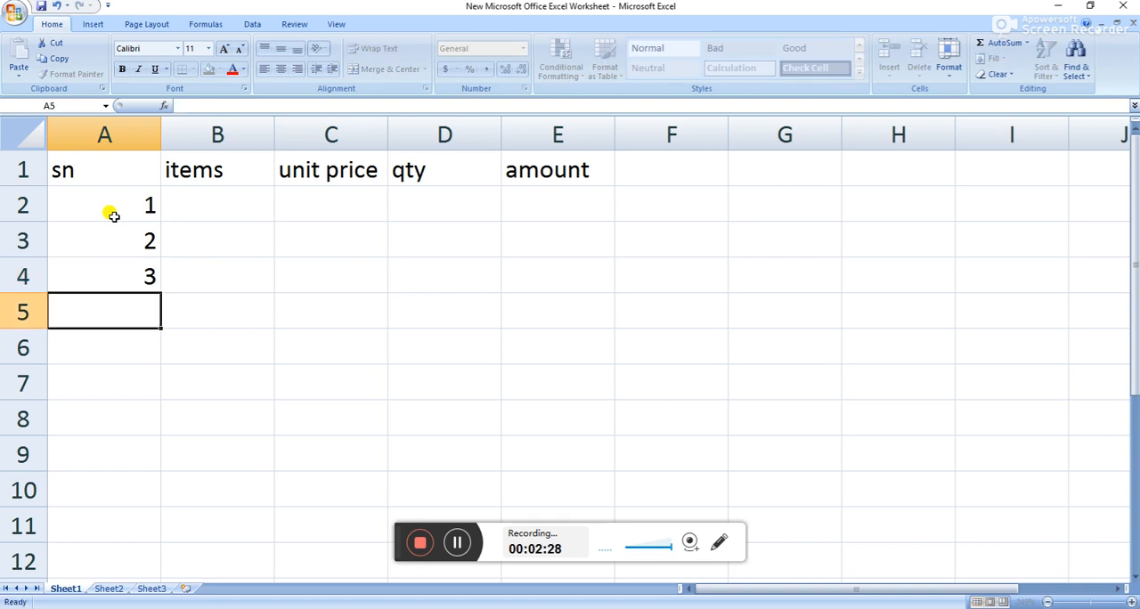
pyautogui.write('4')
pyautogui.press('Return')
pyautogui.write('5')
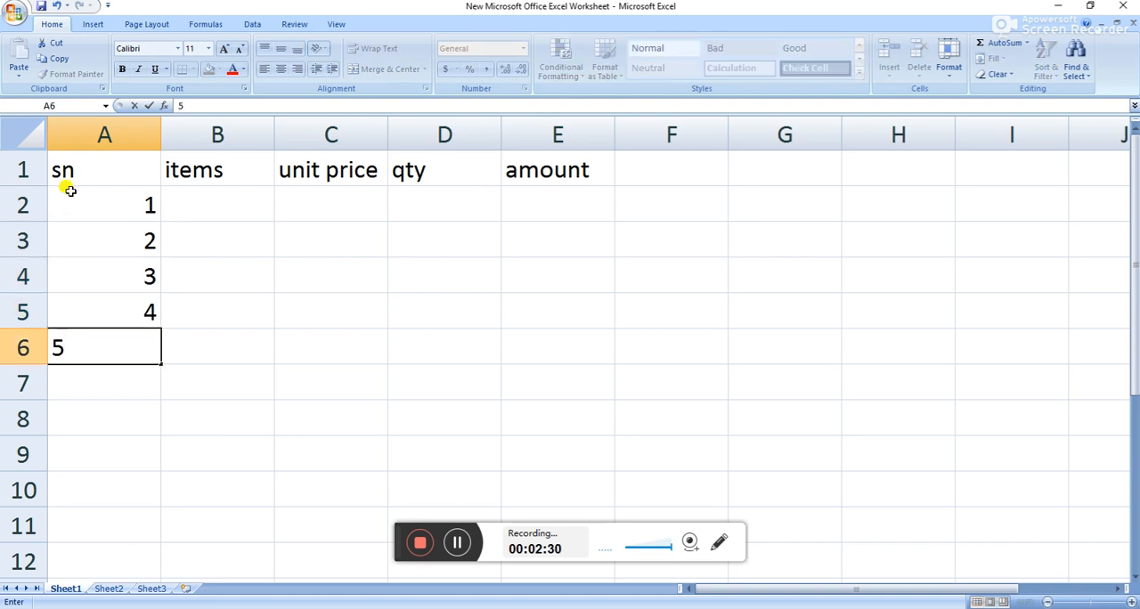
# Enter the items biro, eraser, pencil, book and bag in cells B2 to B6.
pyautogui.click(196, 205)
pyautogui.write('biro')
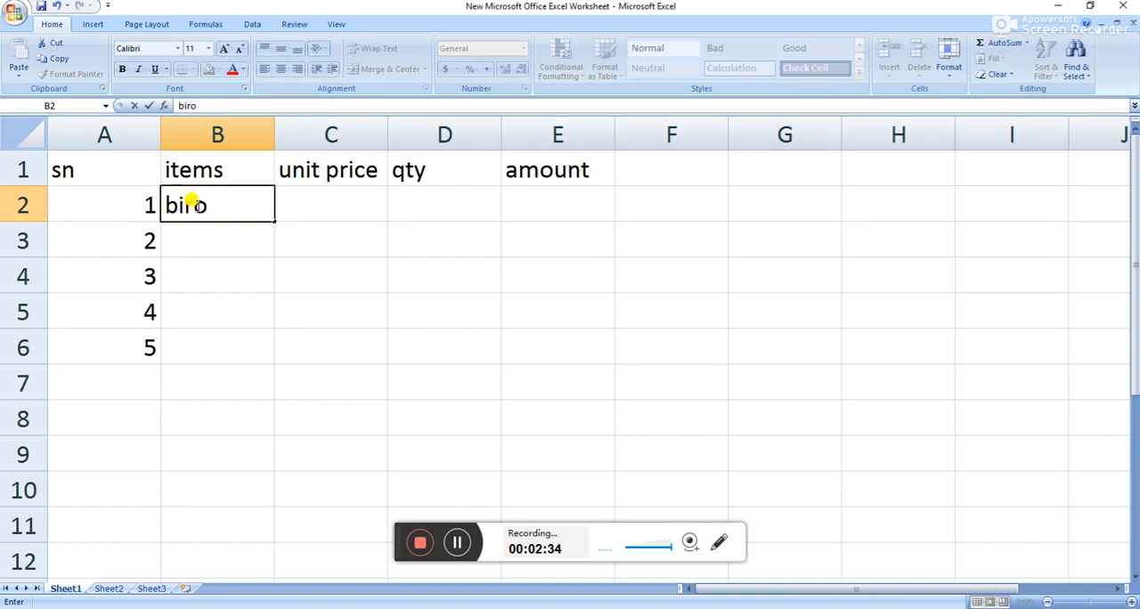
pyautogui.press('Return')
pyautogui.write('eraser')
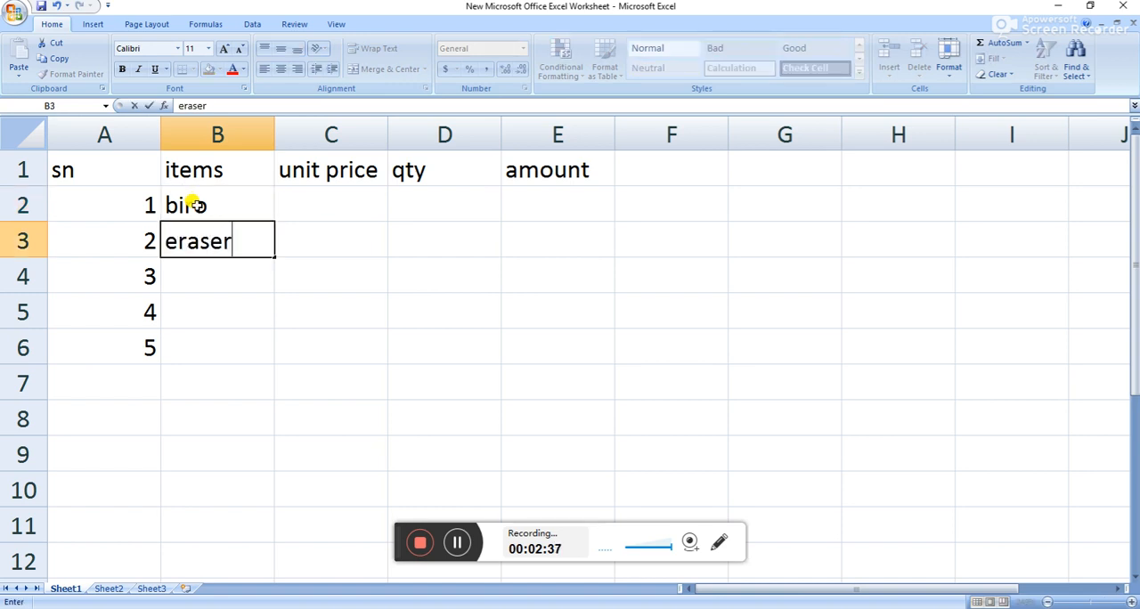
pyautogui.click(226, 283)
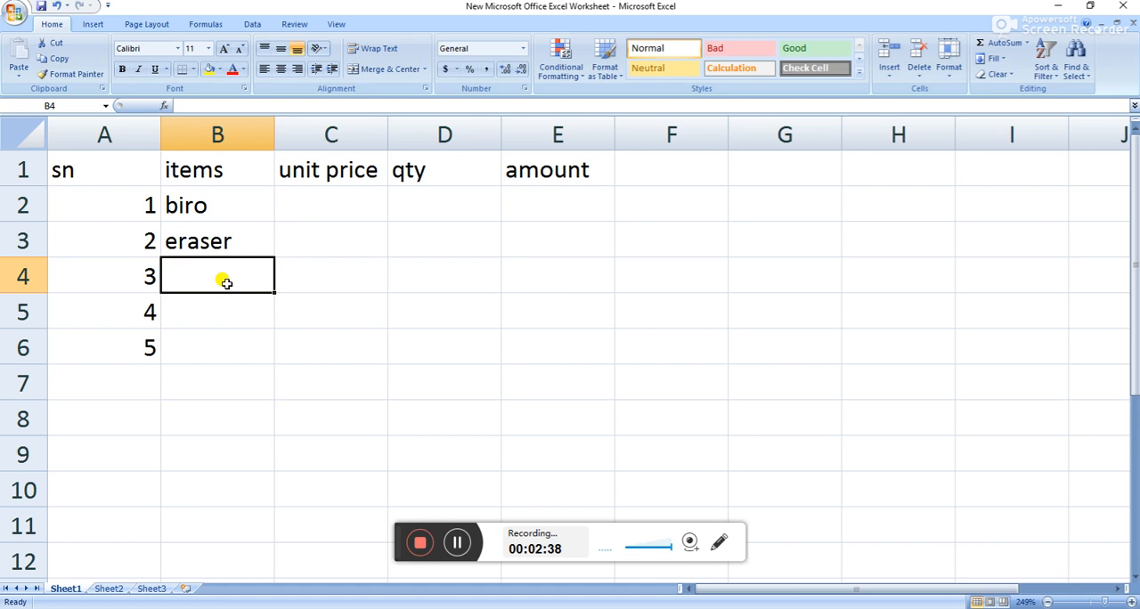
pyautogui.write('pen')
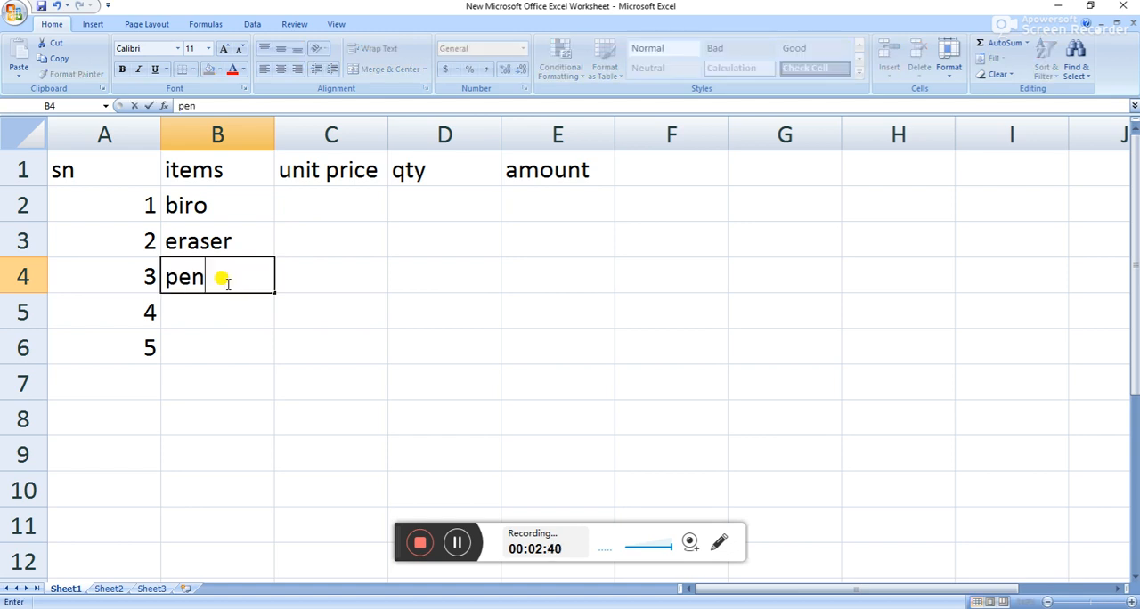
pyautogui.write('cil')
pyautogui.click(238, 313)
pyautogui.write('book')
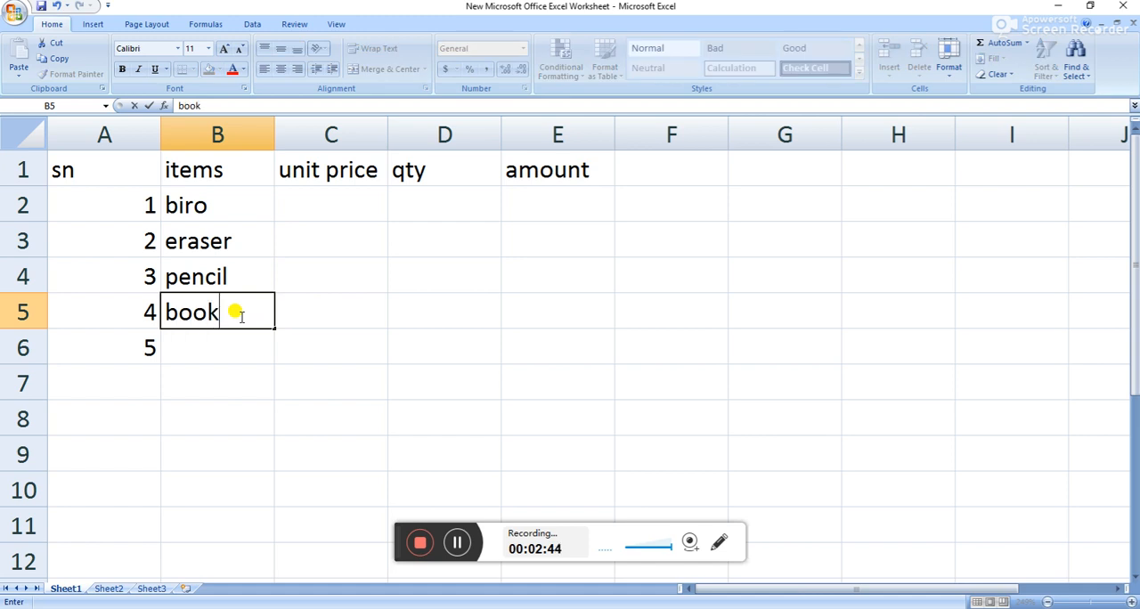
pyautogui.click(219, 357)
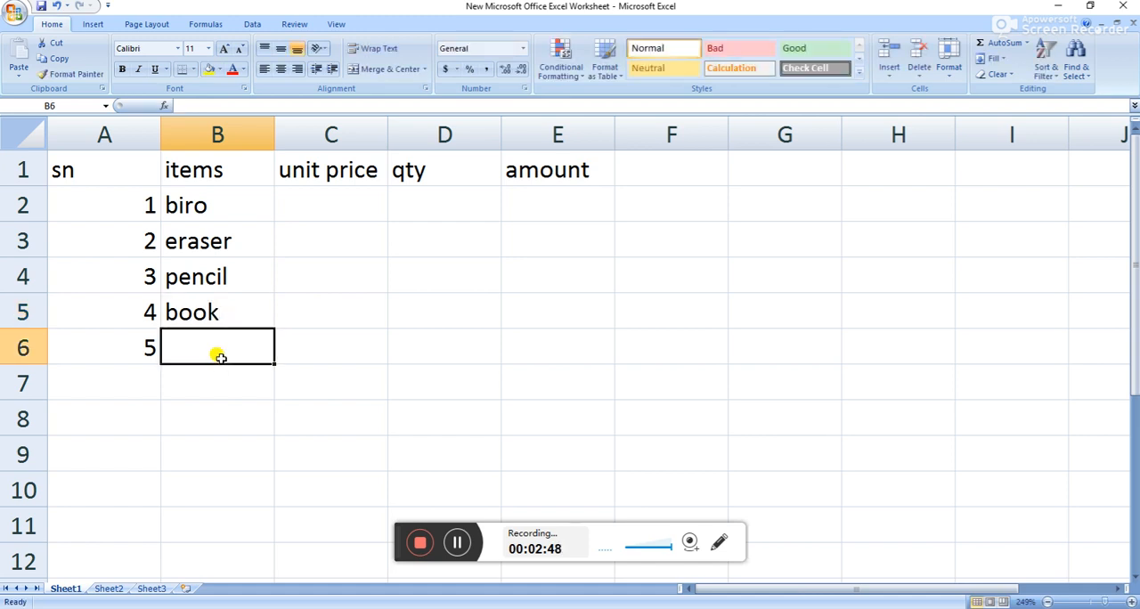
pyautogui.write('bag')
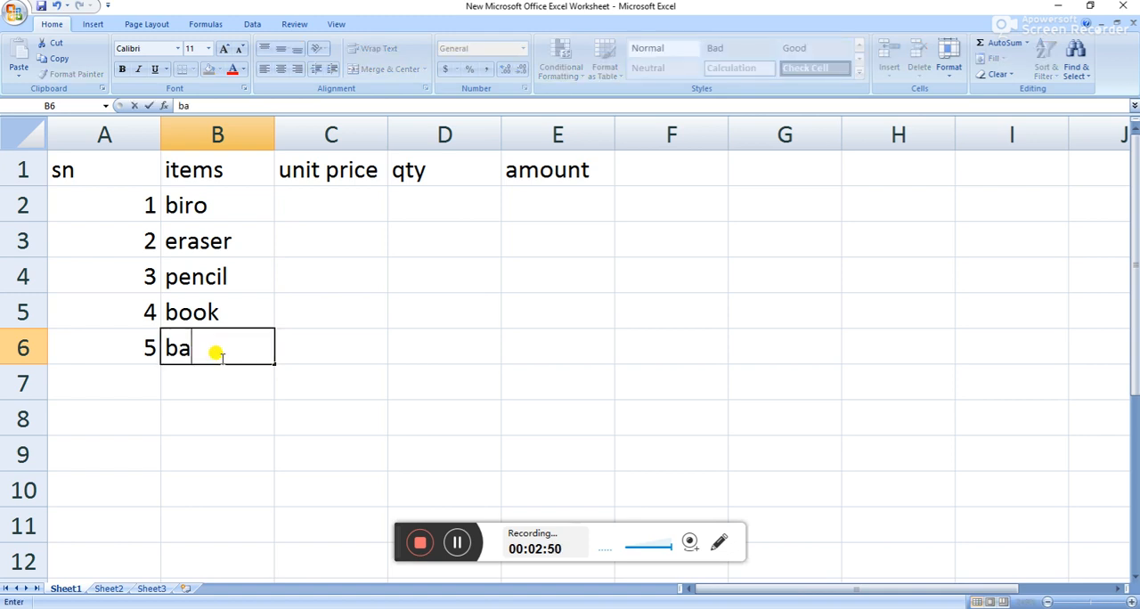
# Swap the two headers so that C1 reads qty and D1 reads unit price.
pyautogui.click(346, 203)
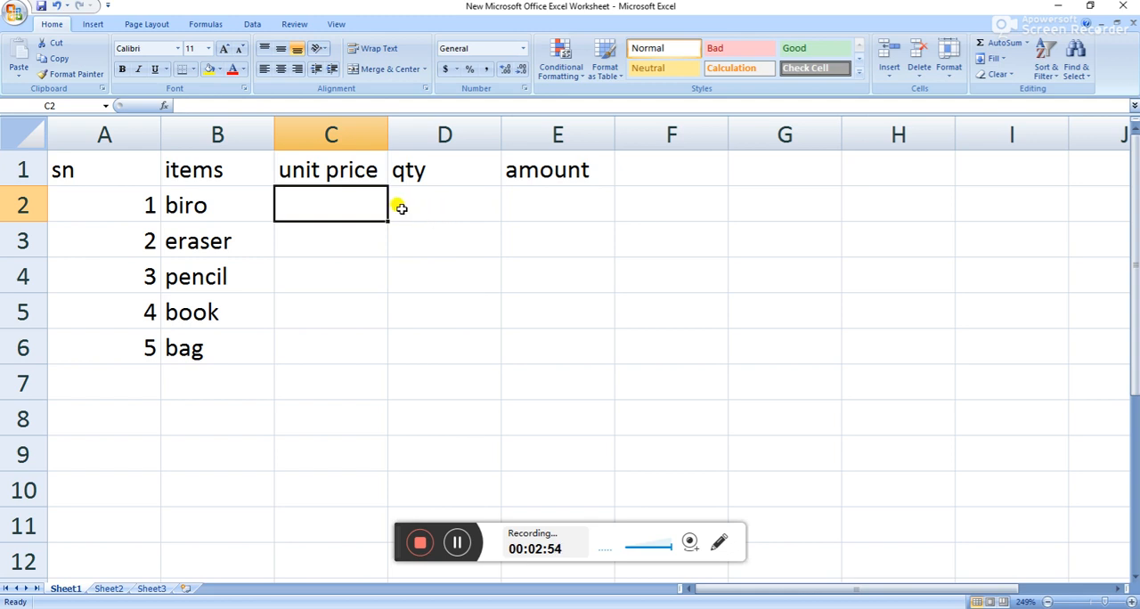
pyautogui.click(370, 169)
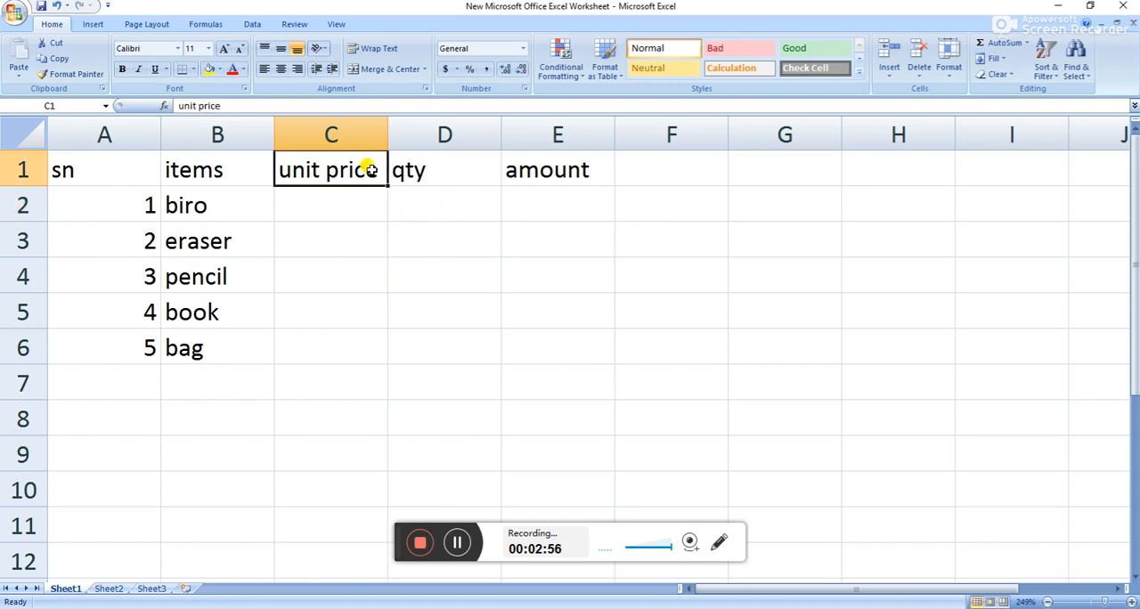
pyautogui.write('qty')
pyautogui.press('Tab')
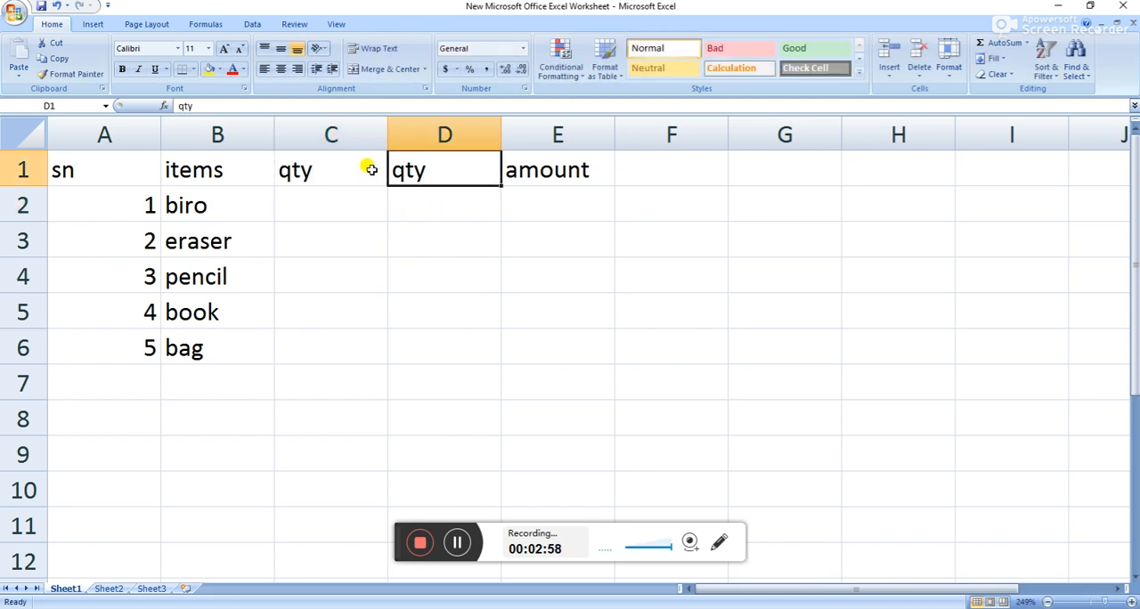
pyautogui.write('unit price')
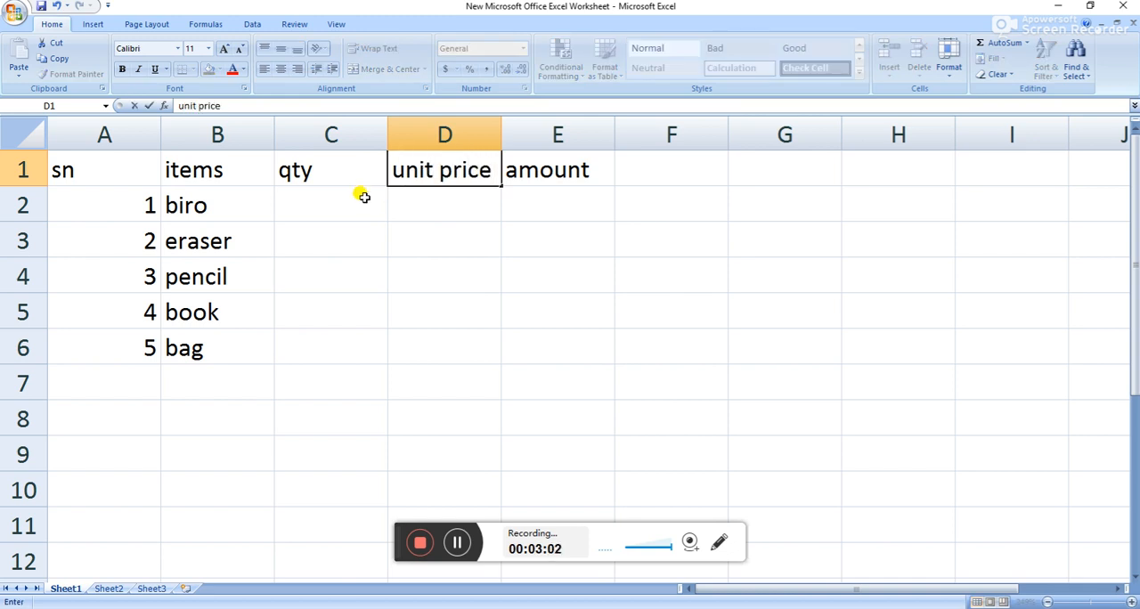
# Enter the quantities 3, 5, 7, 8 and 2 in cells C2 to C6 under the qty header.
pyautogui.click(363, 199)
pyautogui.write('3')
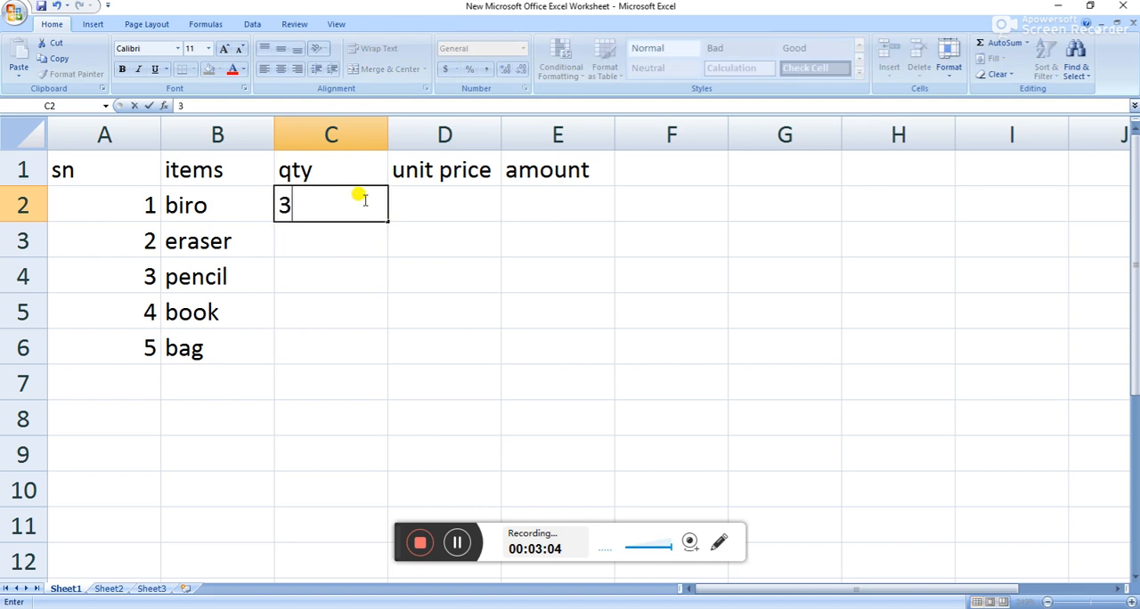
pyautogui.click(359, 239)
pyautogui.write('5')
pyautogui.click(365, 284)
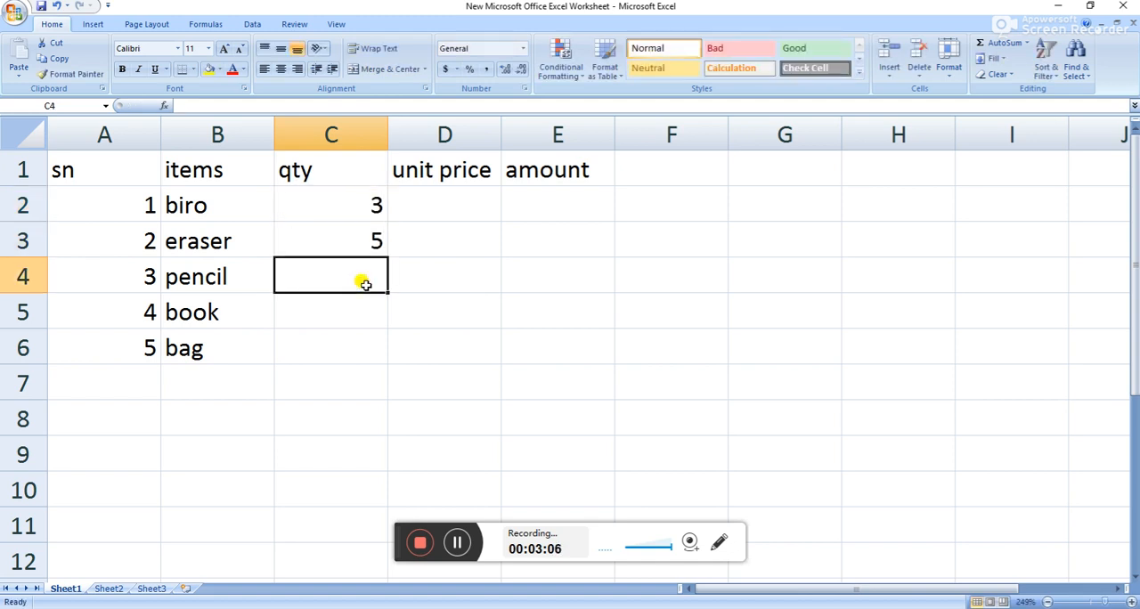
pyautogui.write('7')
pyautogui.click(359, 303)
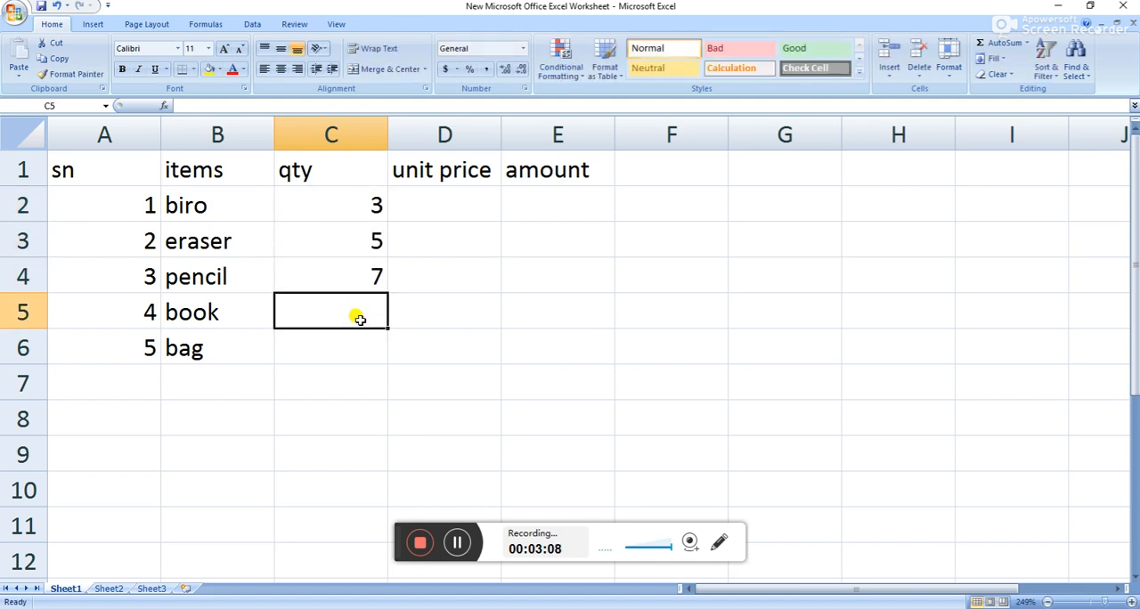
pyautogui.write('8')
pyautogui.click(327, 351)
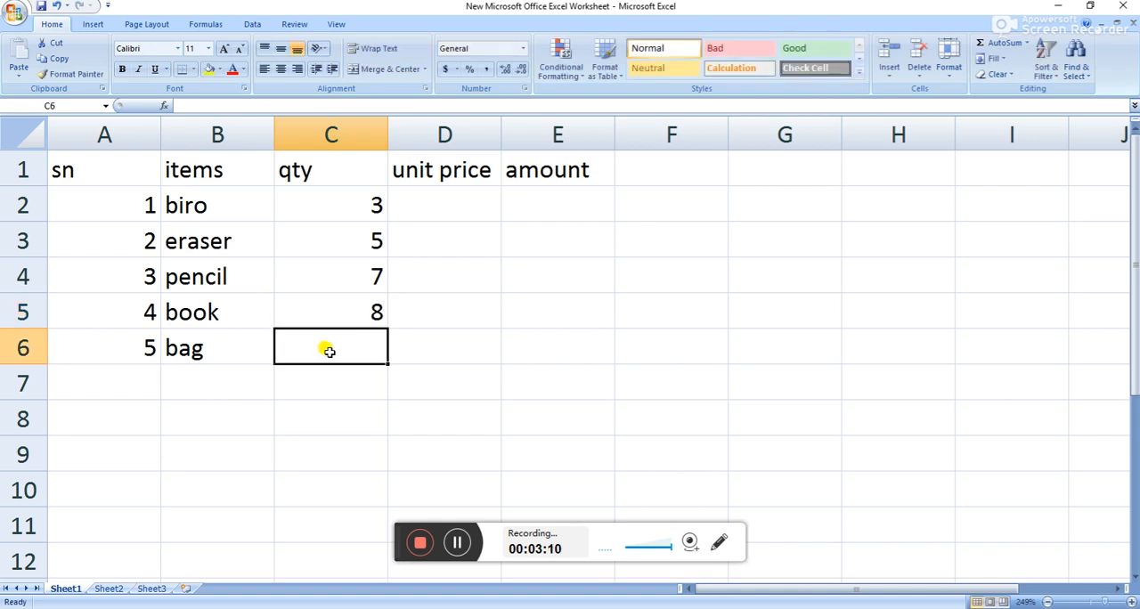
pyautogui.write('2')
# Enter the unit prices 500, 100, 100, 250 and 4000 in cells D2 to D6.
pyautogui.click(455, 196)
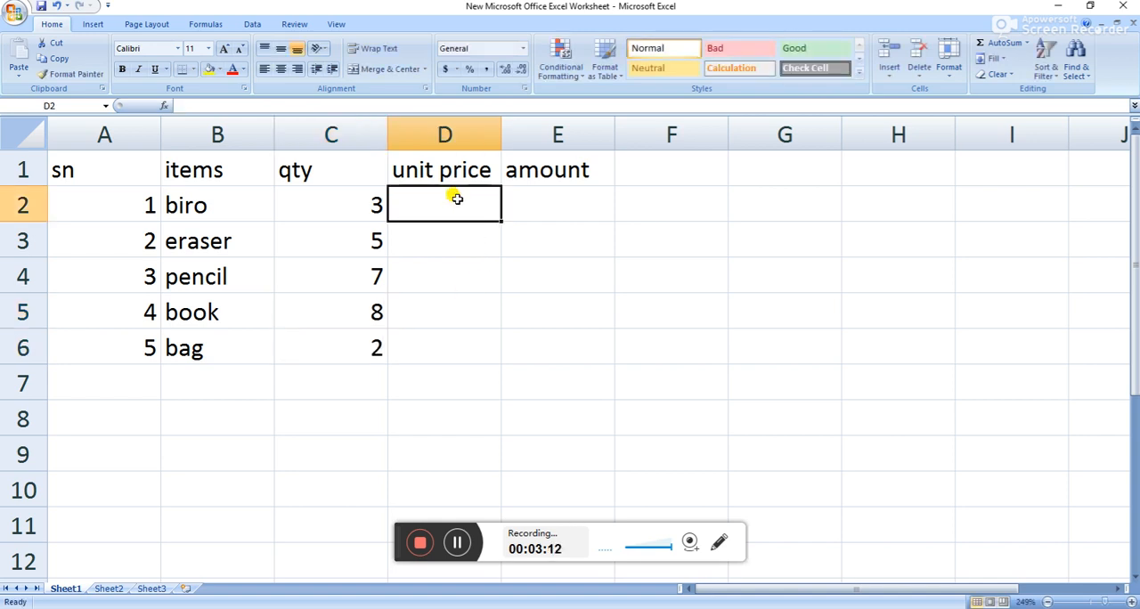
pyautogui.write('500')
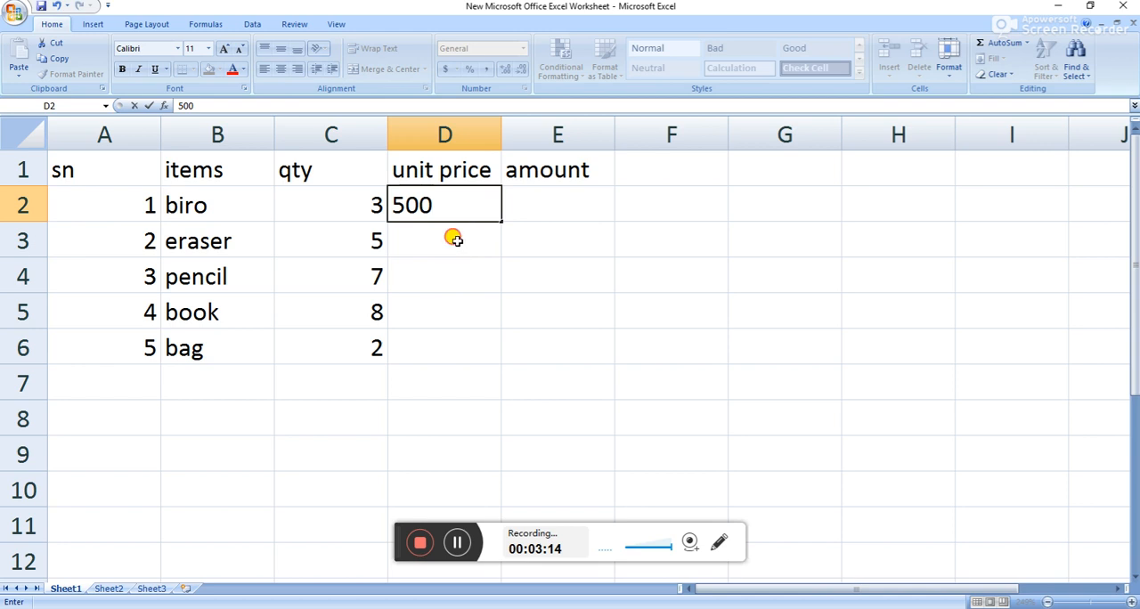
pyautogui.click(456, 241)
pyautogui.write('100')
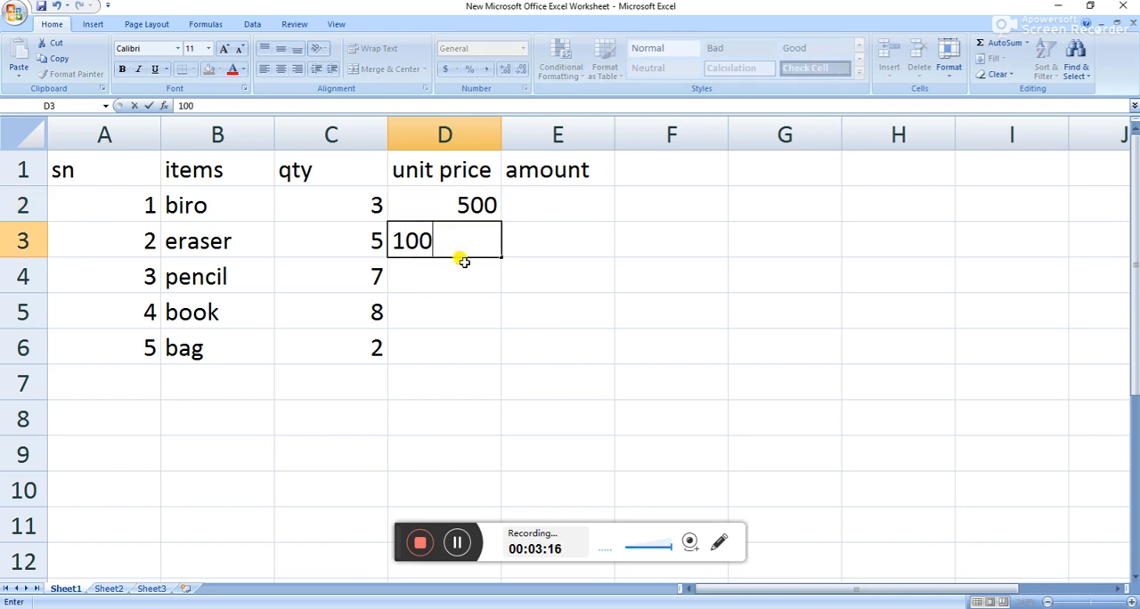
pyautogui.click(461, 266)
pyautogui.write('100')
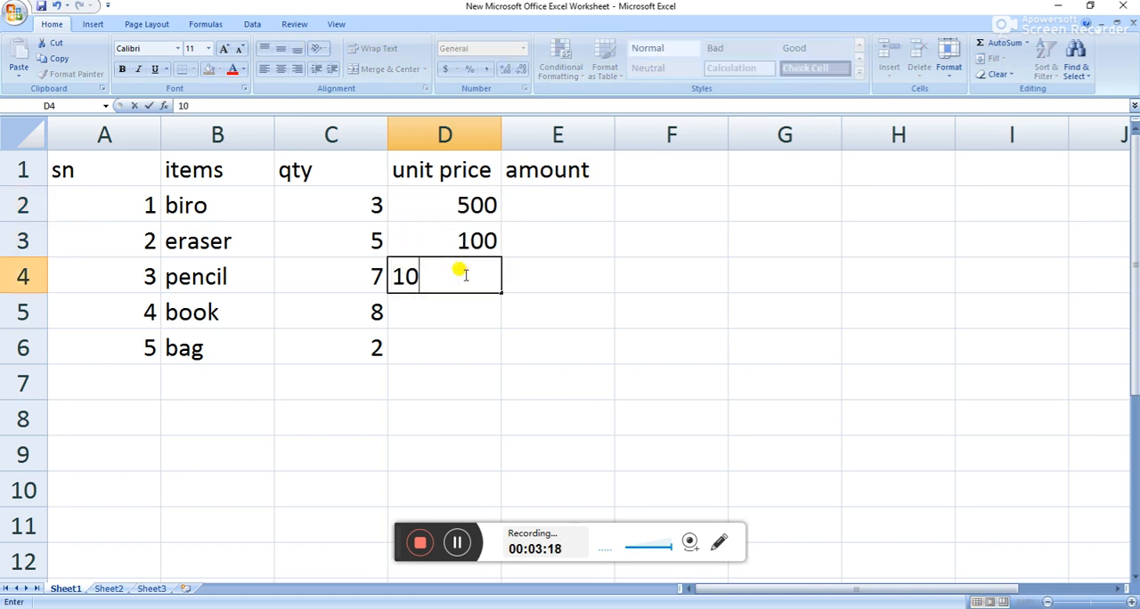
pyautogui.click(459, 312)
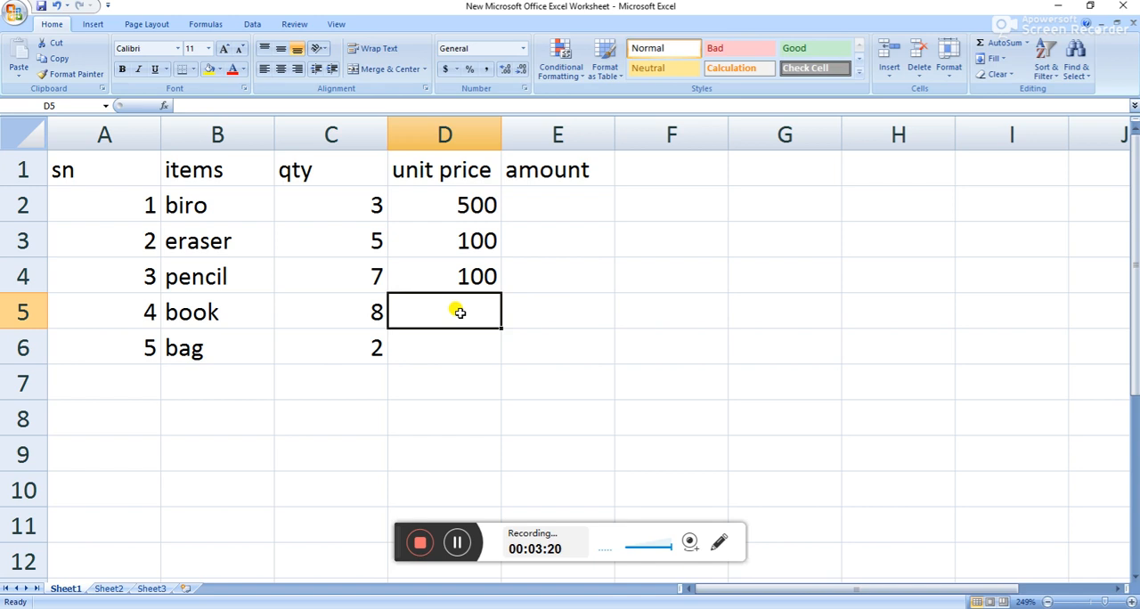
pyautogui.write('2')
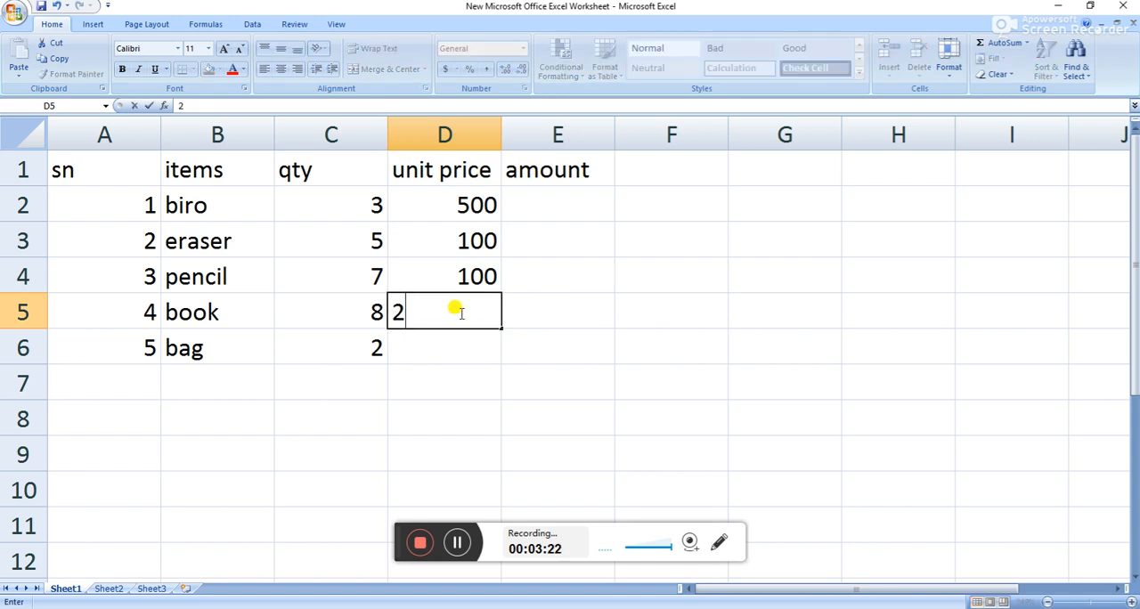
pyautogui.write('50')
pyautogui.click(467, 334)
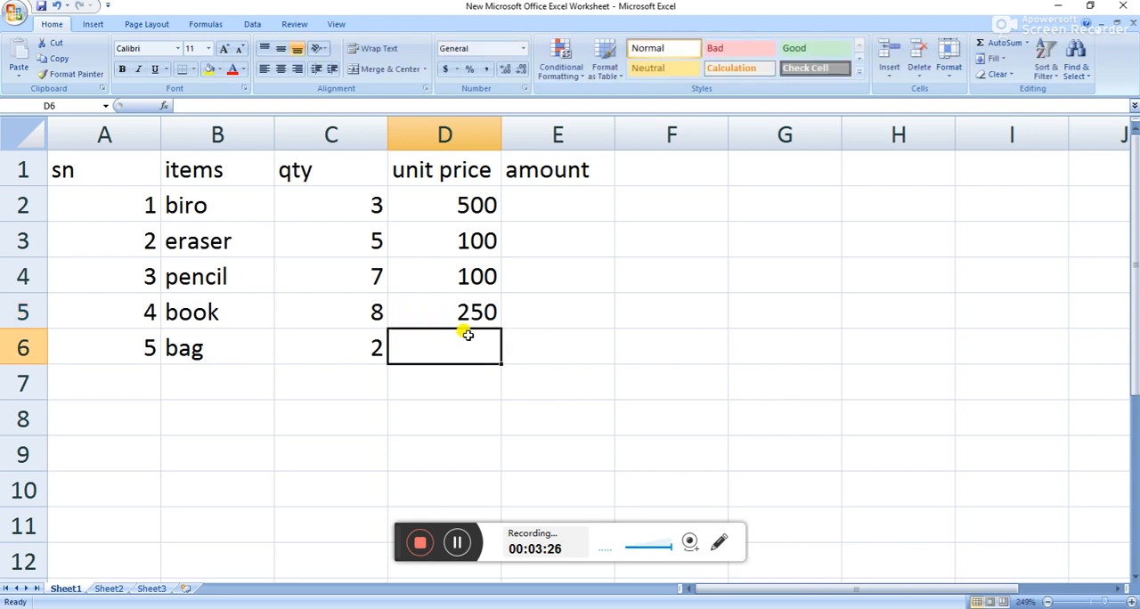
pyautogui.write('4000')
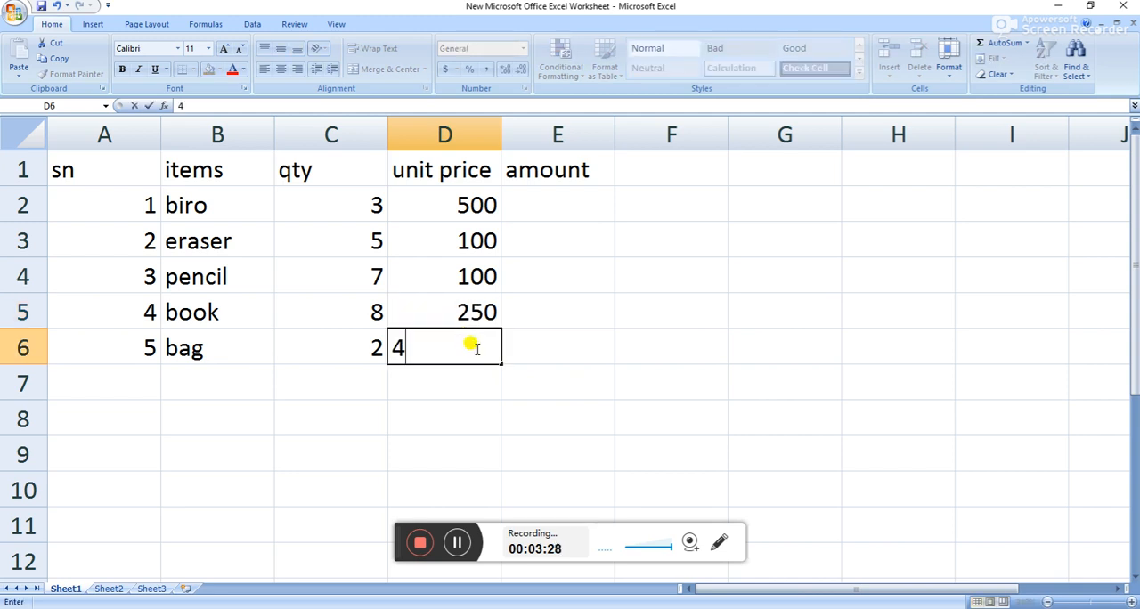
pyautogui.click(575, 340)
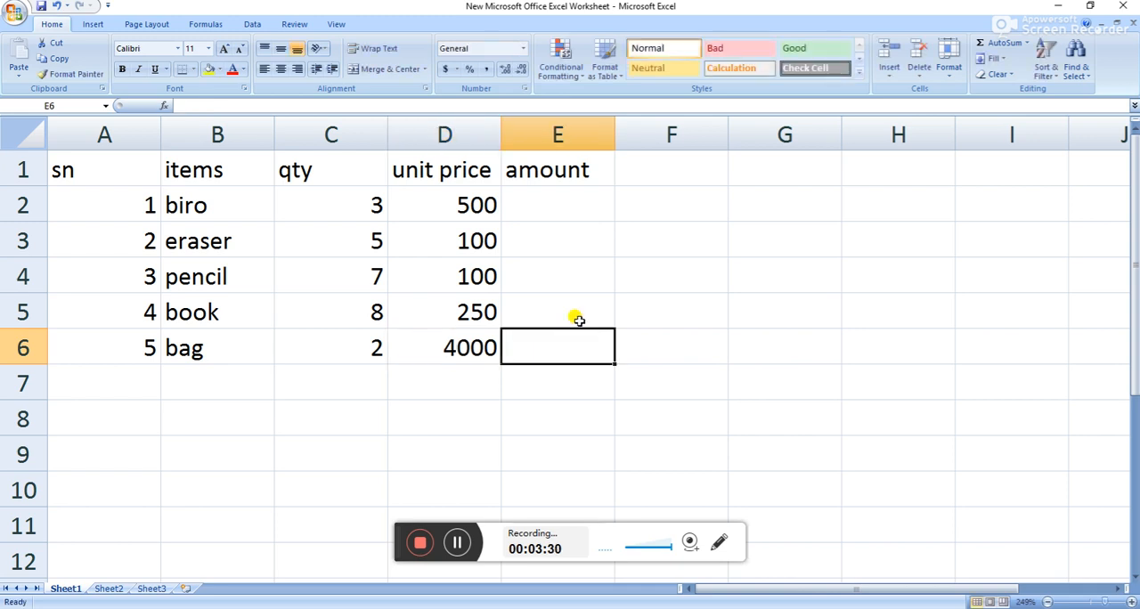
# Enter the label Total in cell D7 below the unit prices.
pyautogui.moveTo(583, 198); pyautogui.dragTo(591, 339)
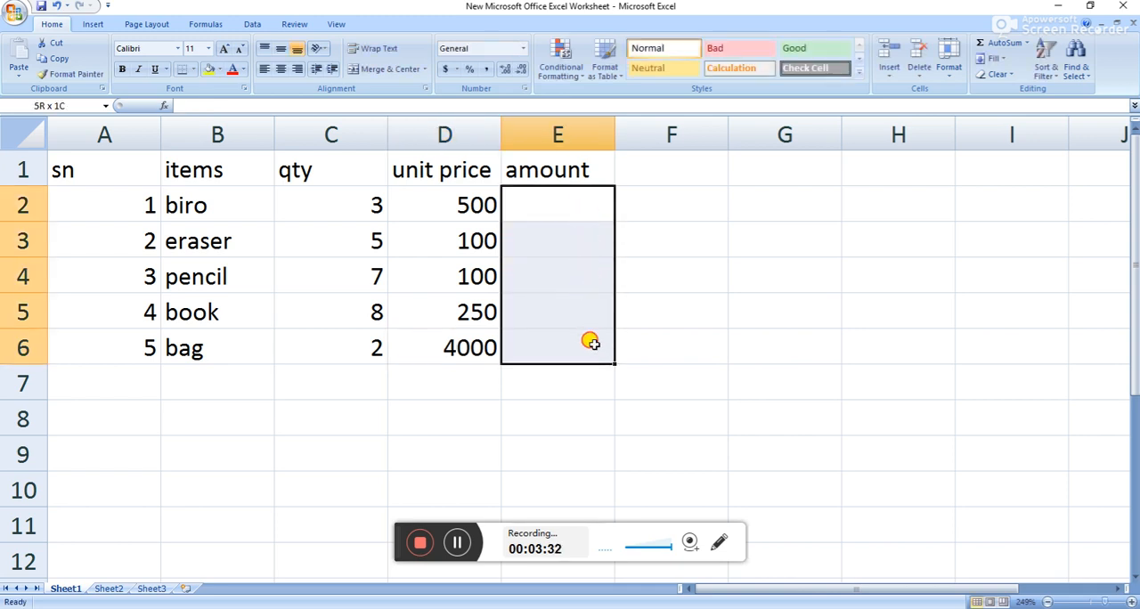
pyautogui.click(412, 382)
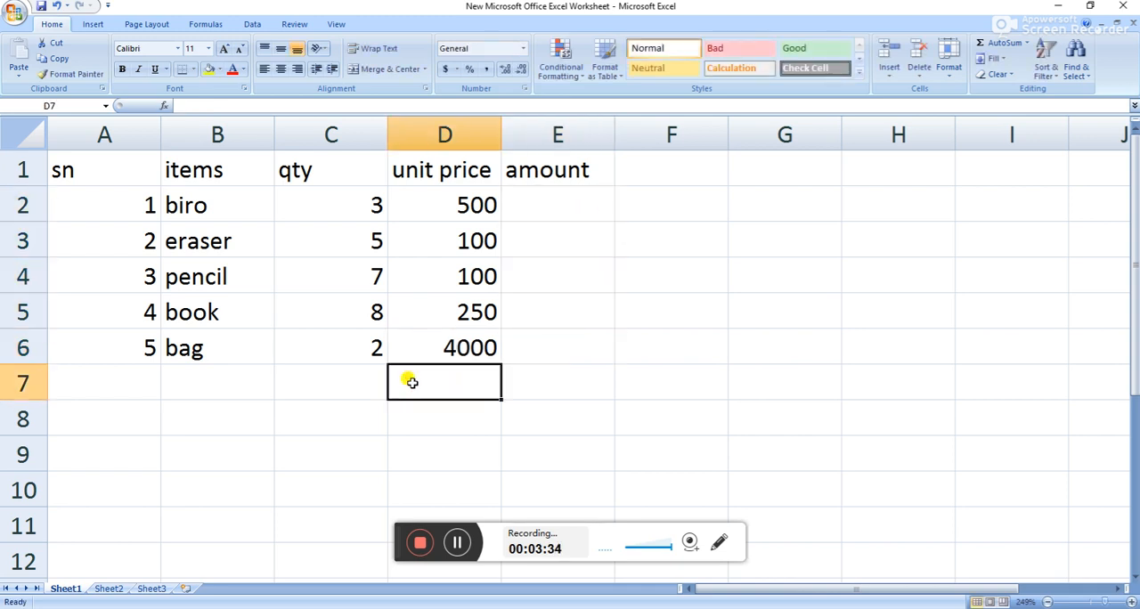
pyautogui.write('tal')
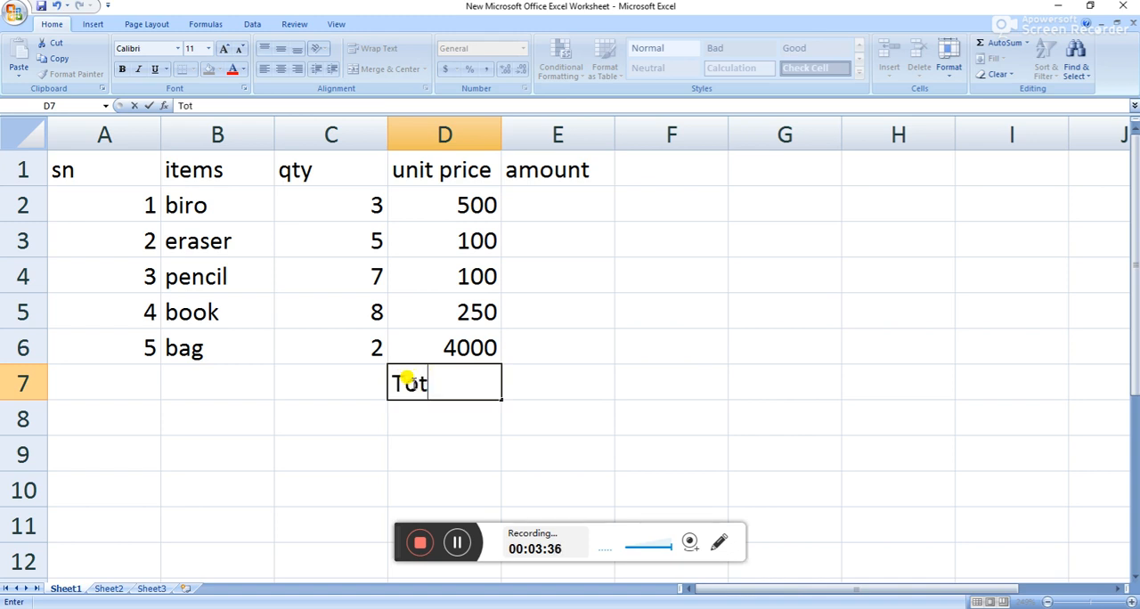
# Calculate the biro's amount in E2 with the formula =C2*D2 and fill the formula down to E6.
pyautogui.click(563, 210)
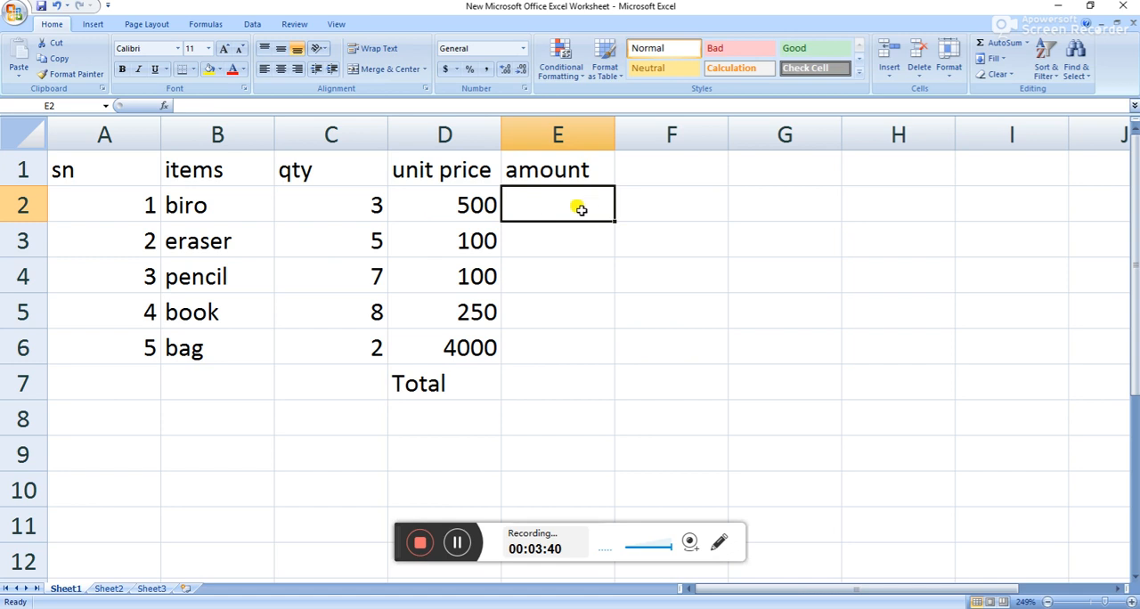
pyautogui.click(353, 206)
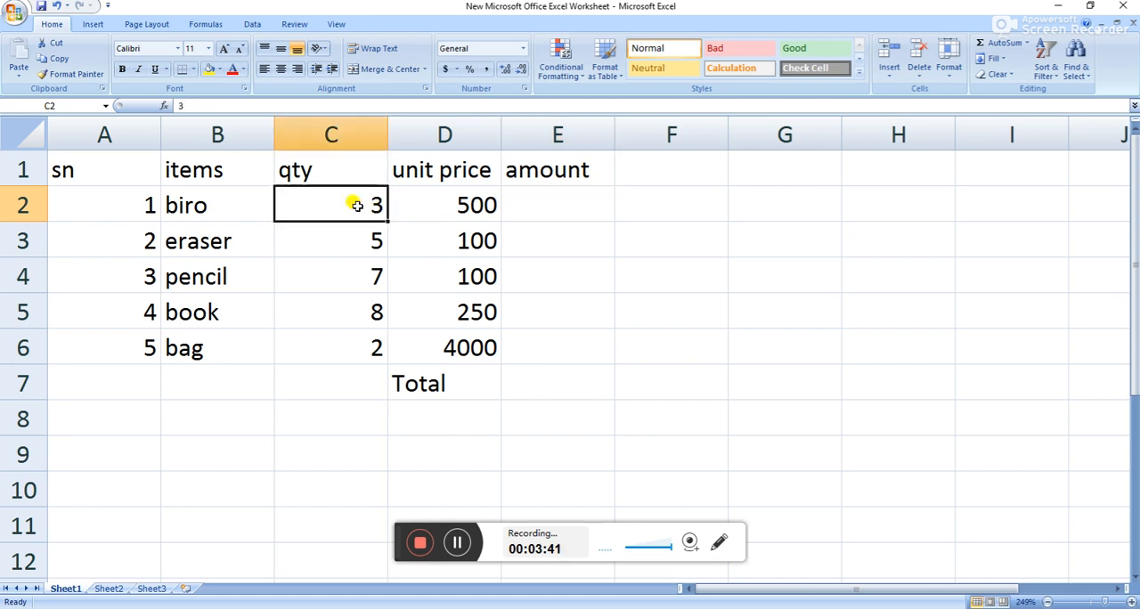
pyautogui.click(463, 206)
pyautogui.click(364, 205)
pyautogui.click(445, 202)
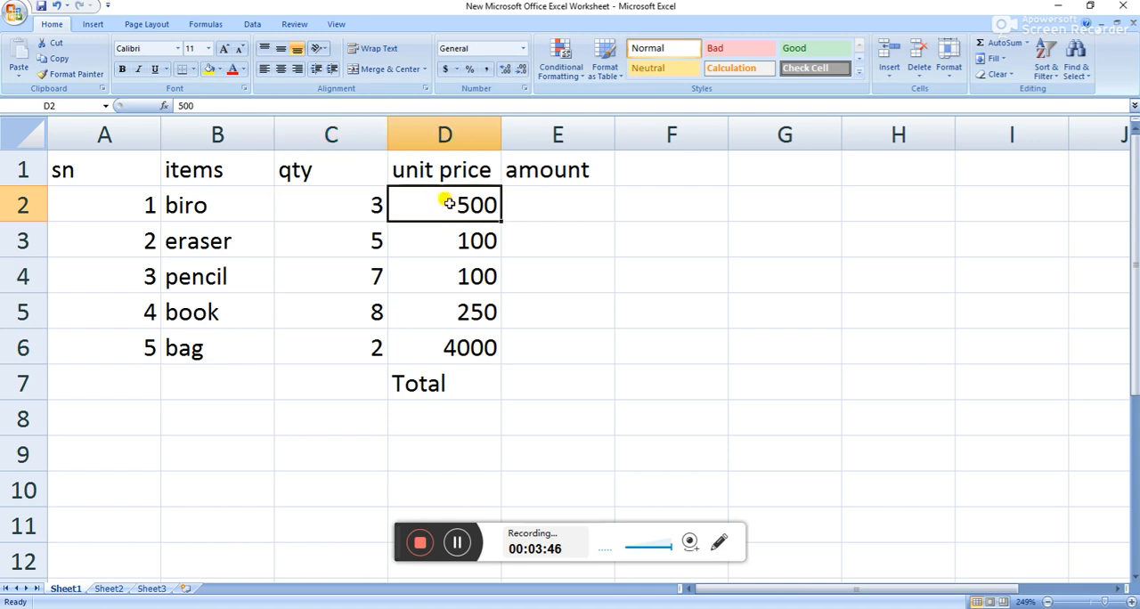
pyautogui.click(543, 201)
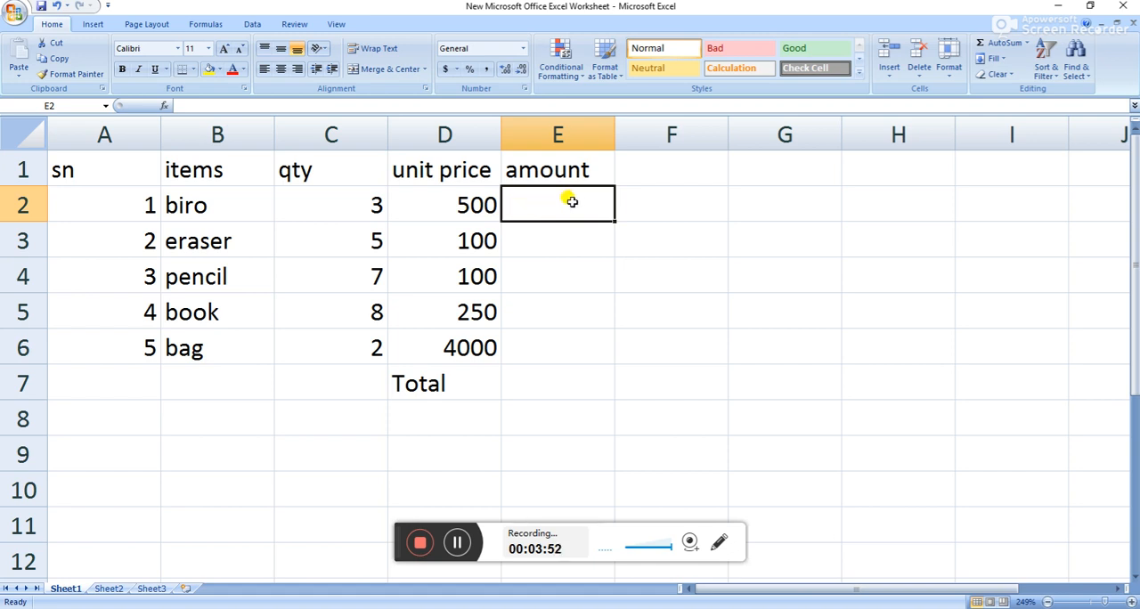
pyautogui.write('=')
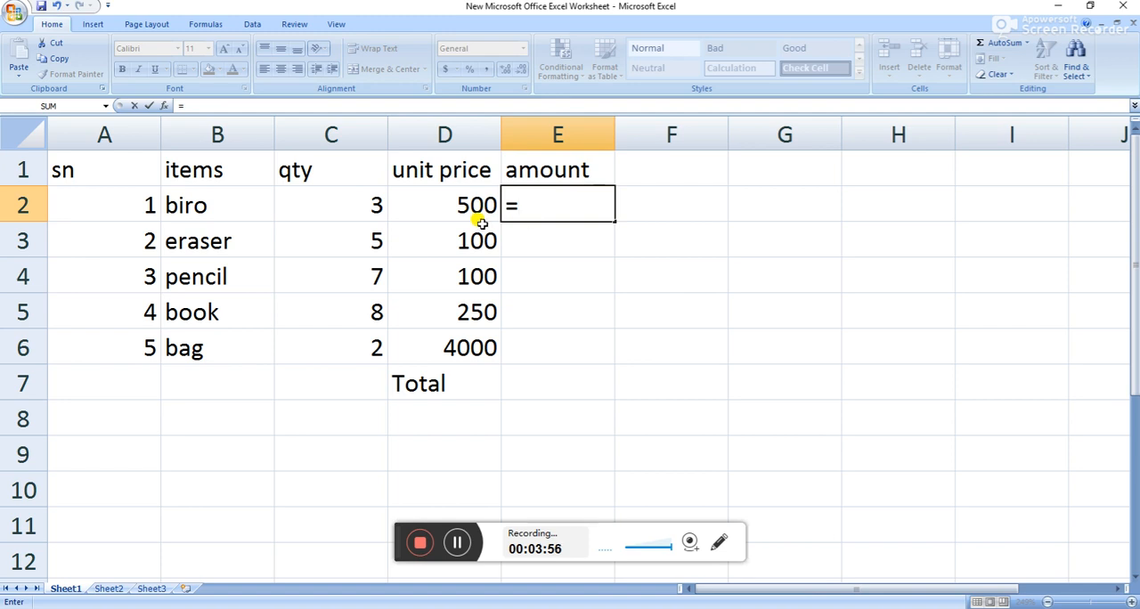
pyautogui.click(375, 202)
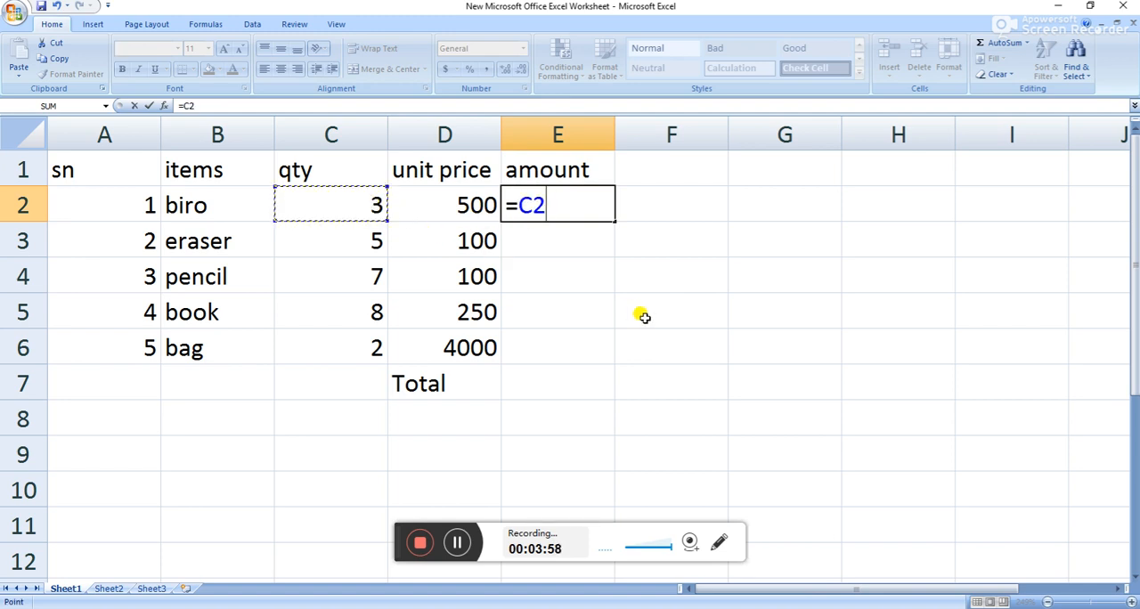
pyautogui.write('*')
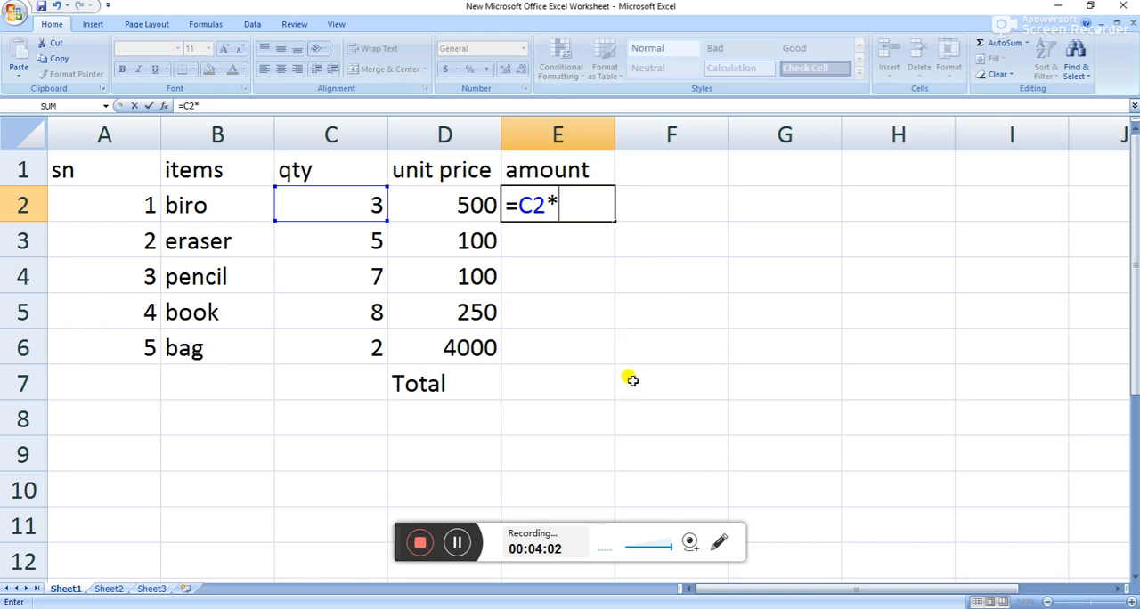
pyautogui.click(473, 214)
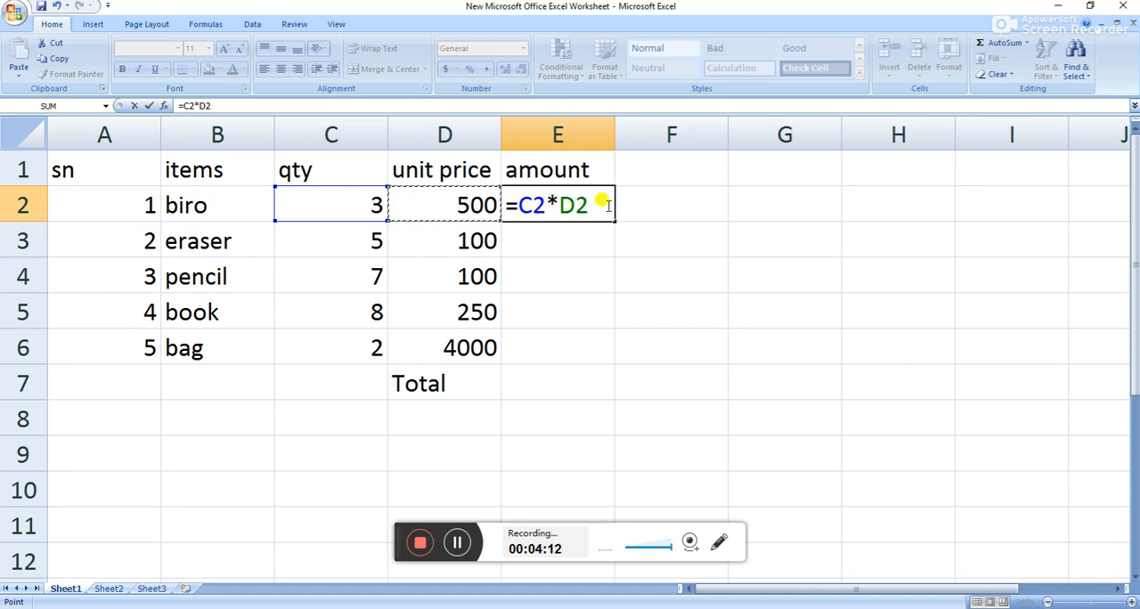
pyautogui.press('Return')
pyautogui.click(580, 197)
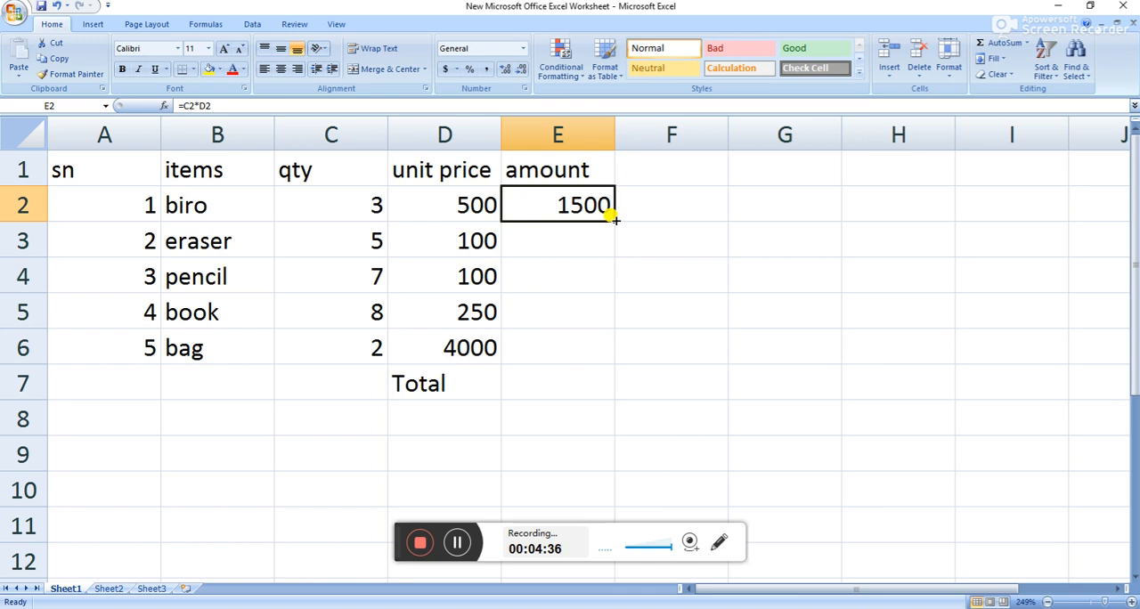
pyautogui.moveTo(613, 216)
pyautogui.mouseDown()
pyautogui.moveTo(606, 264)
pyautogui.moveTo(624, 355)
pyautogui.mouseUp()
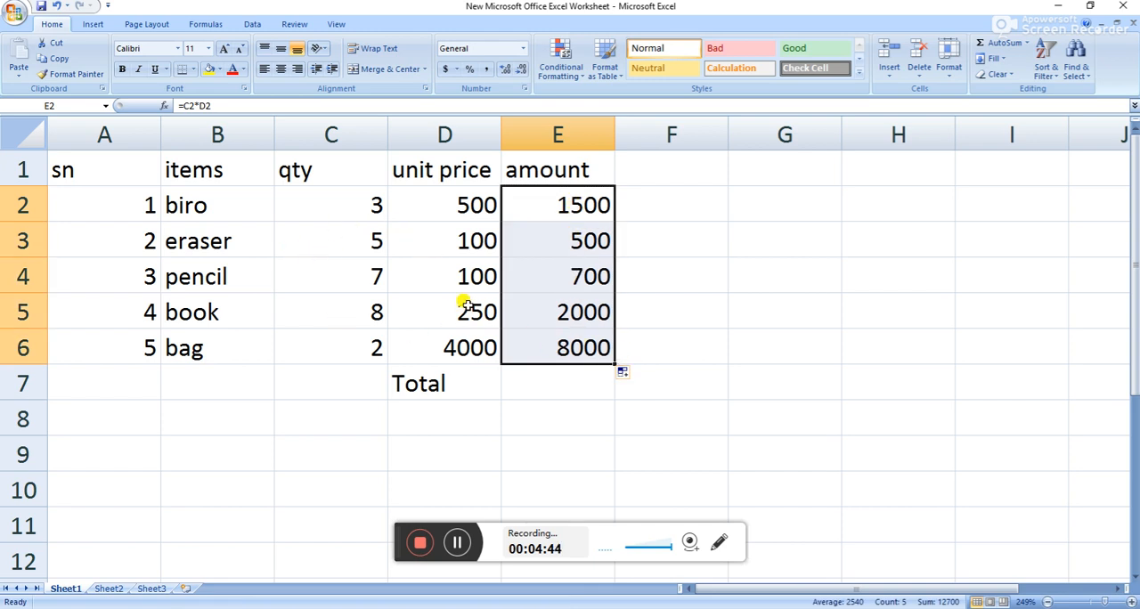
# Examine the amount formulas in E2 to E6 and compare them with each item's quantity and unit price.
pyautogui.click(575, 252)
pyautogui.click(448, 249)
pyautogui.click(629, 243)
pyautogui.click(575, 244)
pyautogui.click(392, 277)
pyautogui.click(588, 274)
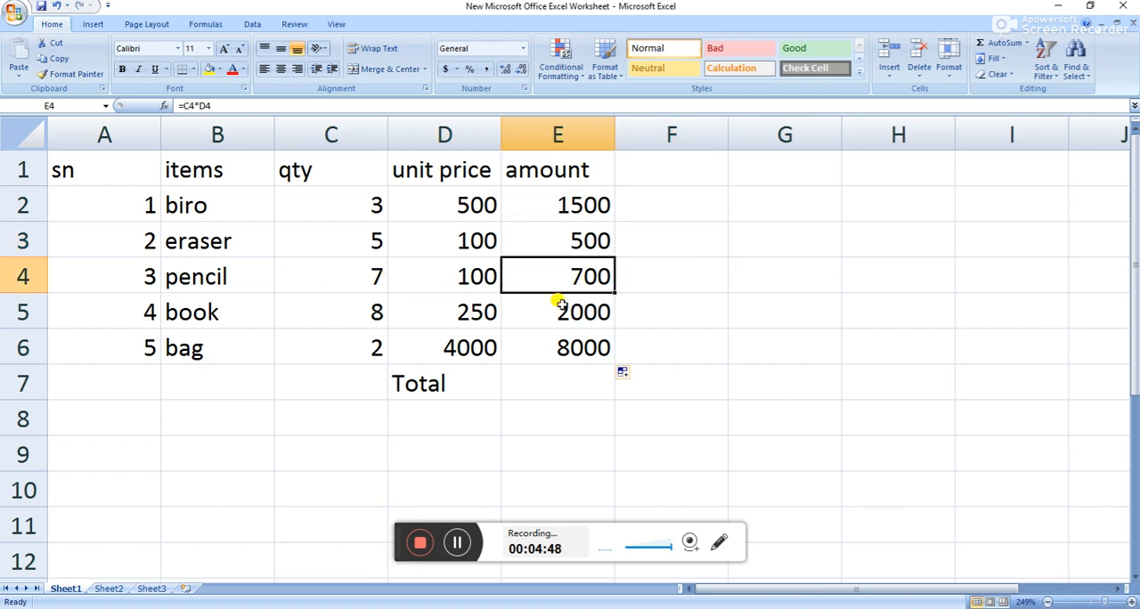
pyautogui.click(437, 313)
pyautogui.click(570, 326)
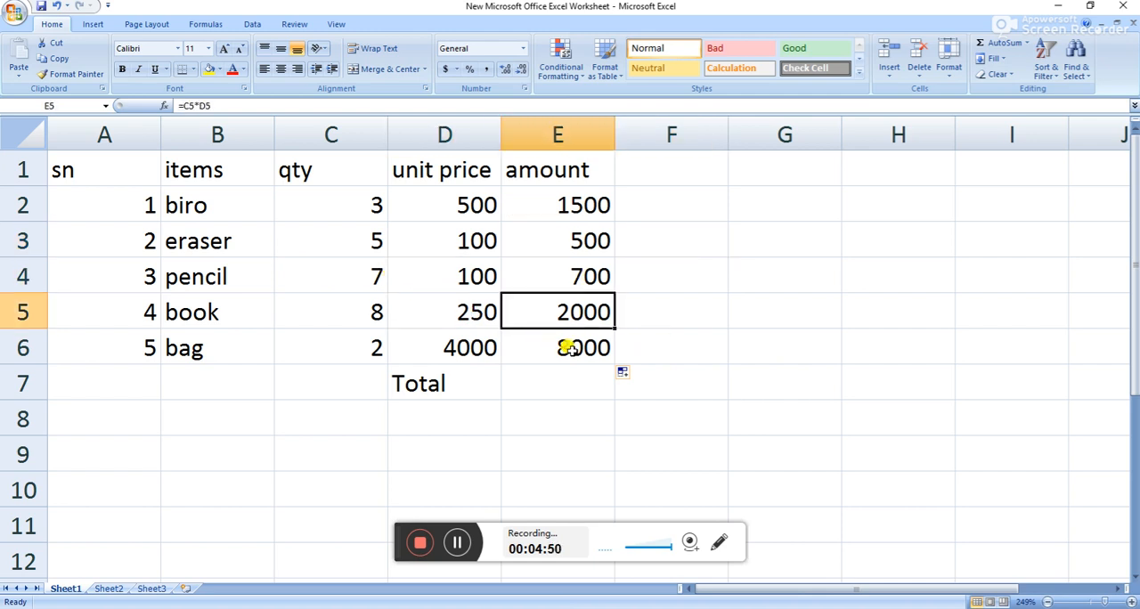
pyautogui.click(567, 345)
pyautogui.click(571, 313)
pyautogui.click(577, 278)
pyautogui.click(580, 248)
pyautogui.click(580, 213)
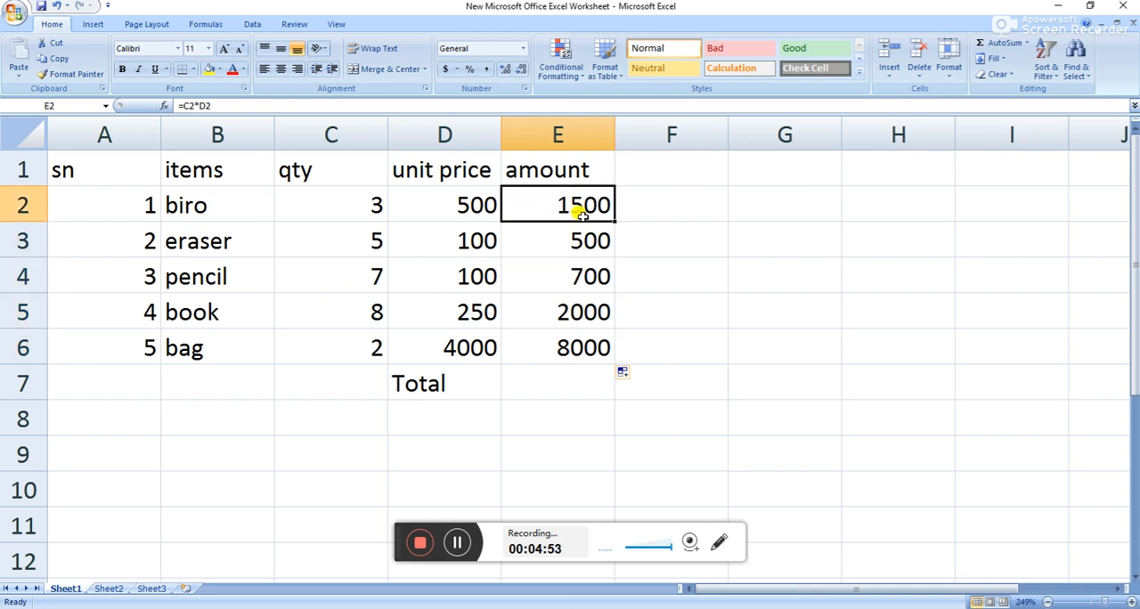
pyautogui.click(587, 351)
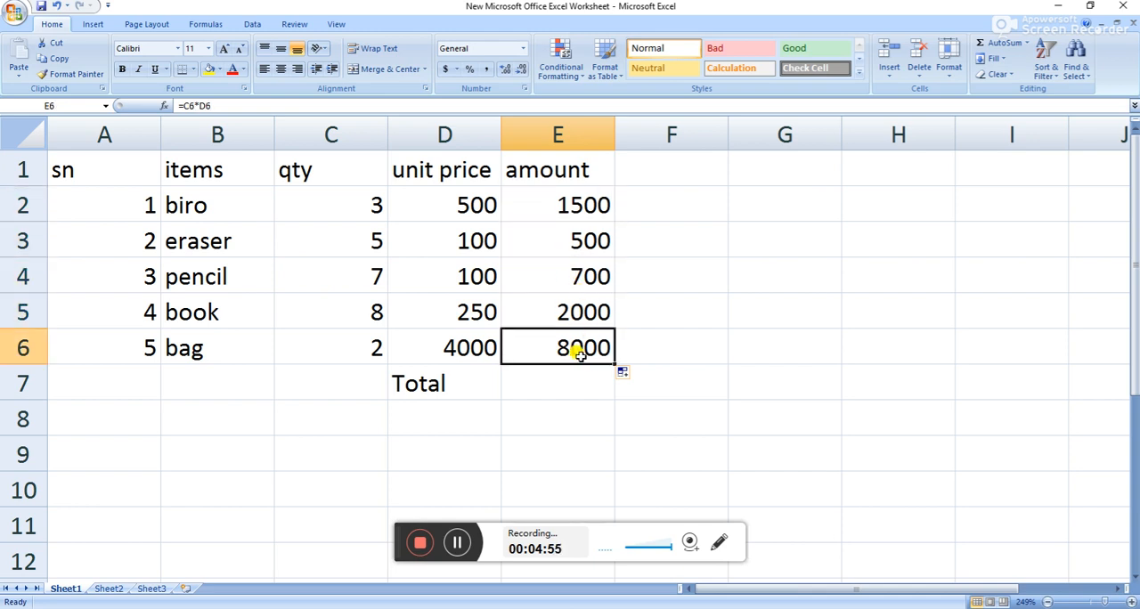
pyautogui.click(360, 350)
pyautogui.click(476, 349)
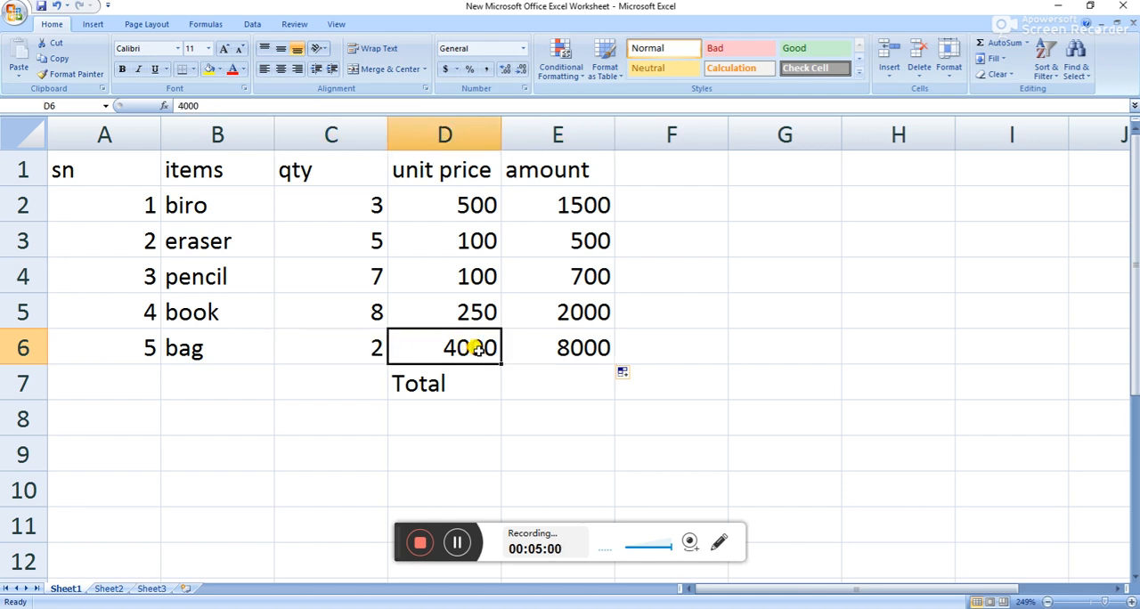
# Check the formulas behind the amounts in column E, from the bag in E6 up to the eraser in E3.
pyautogui.click(575, 342)
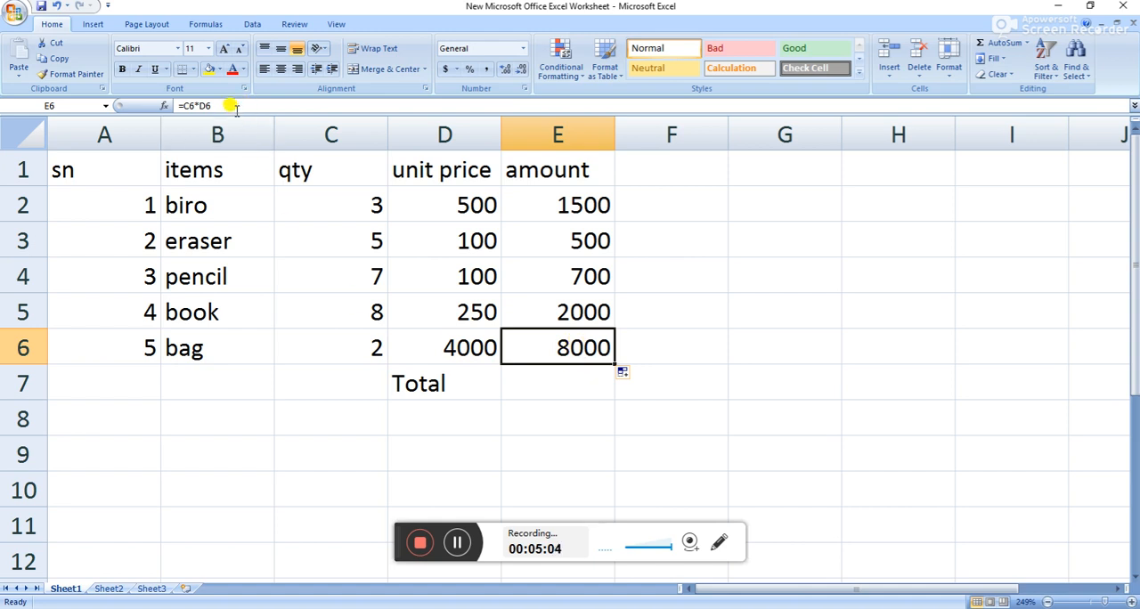
pyautogui.moveTo(220, 106); pyautogui.dragTo(177, 106)
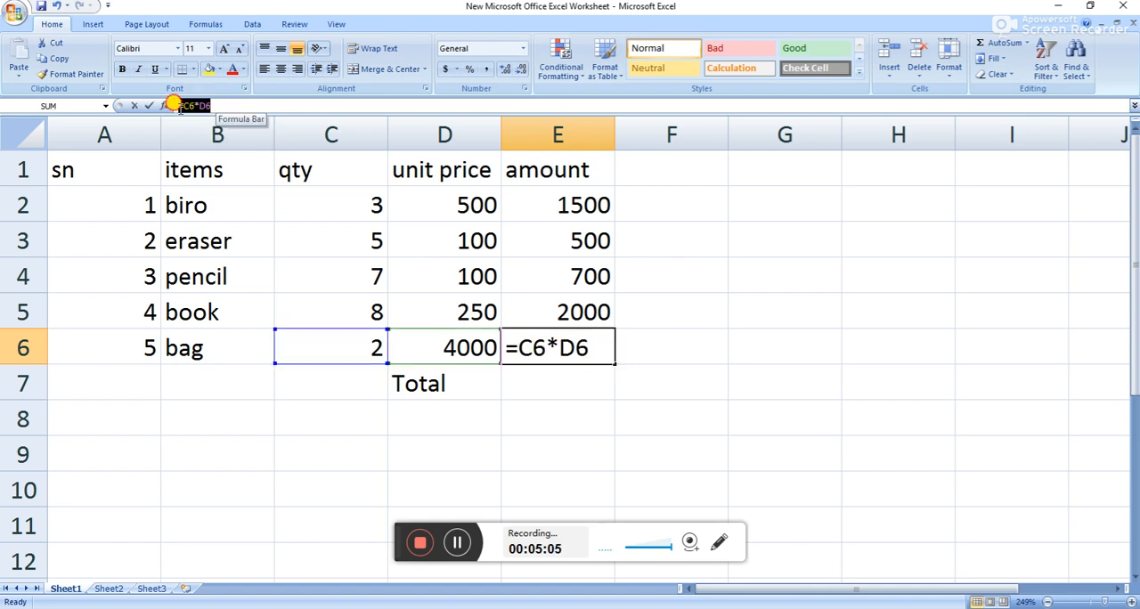
pyautogui.click(565, 310)
pyautogui.press('Escape')
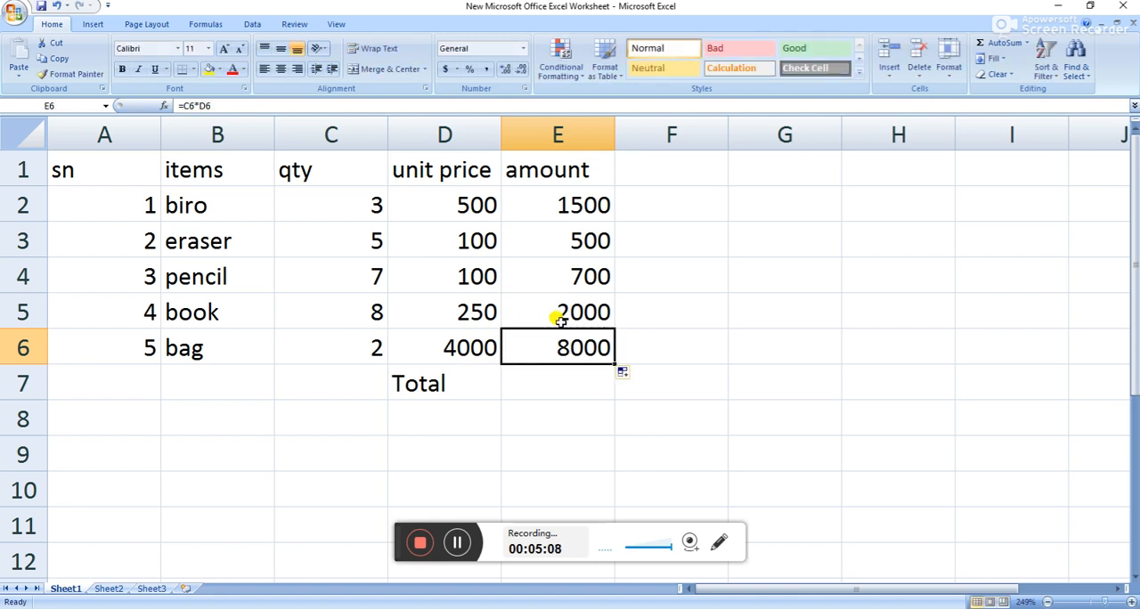
pyautogui.click(559, 319)
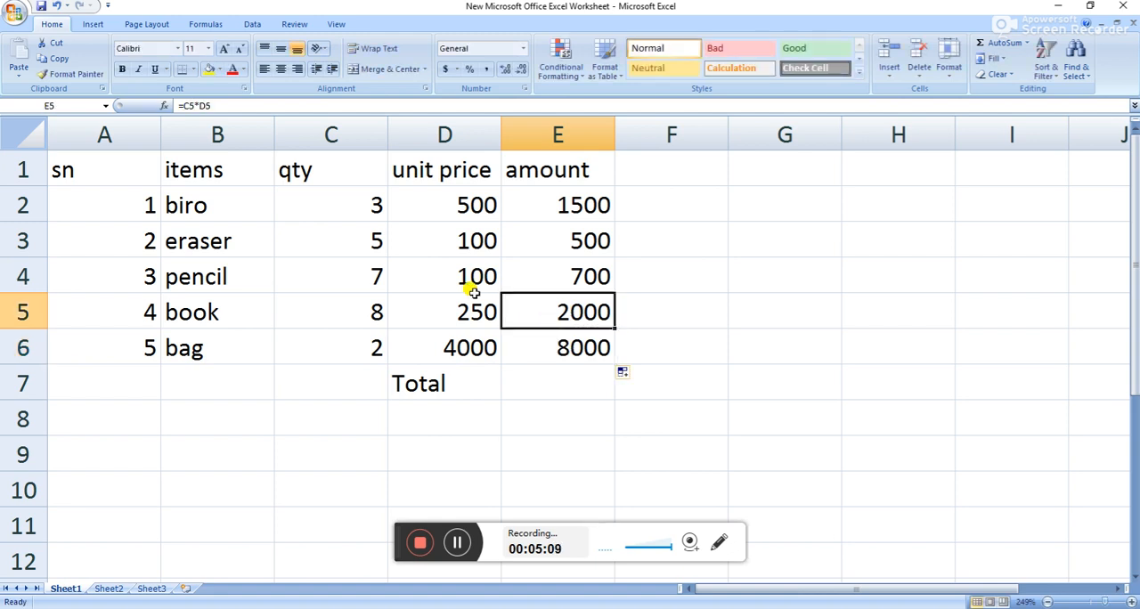
pyautogui.click(589, 277)
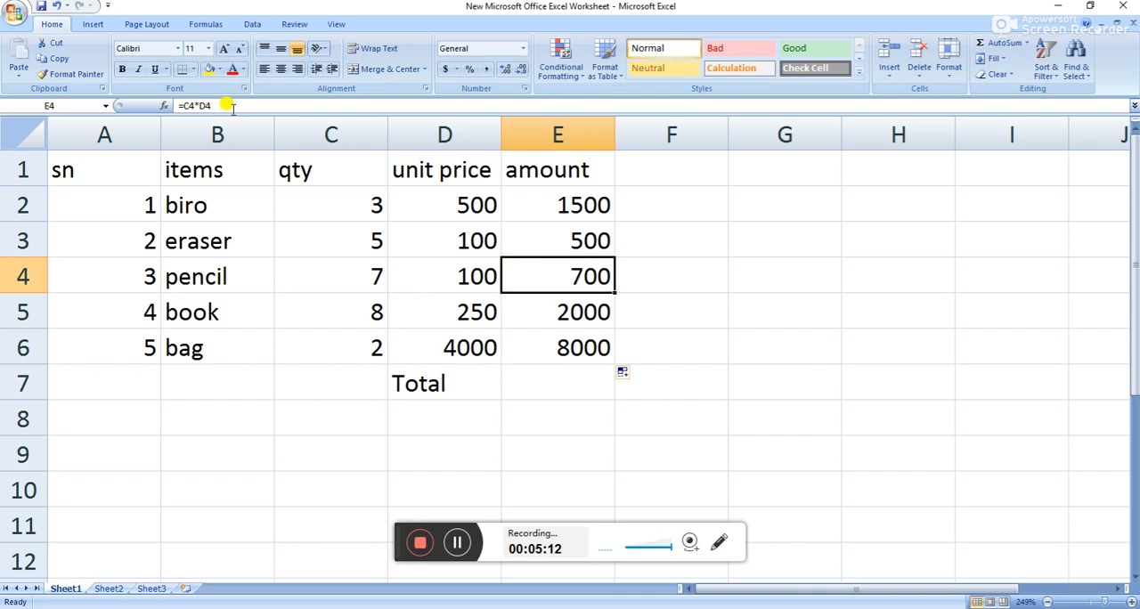
pyautogui.click(545, 225)
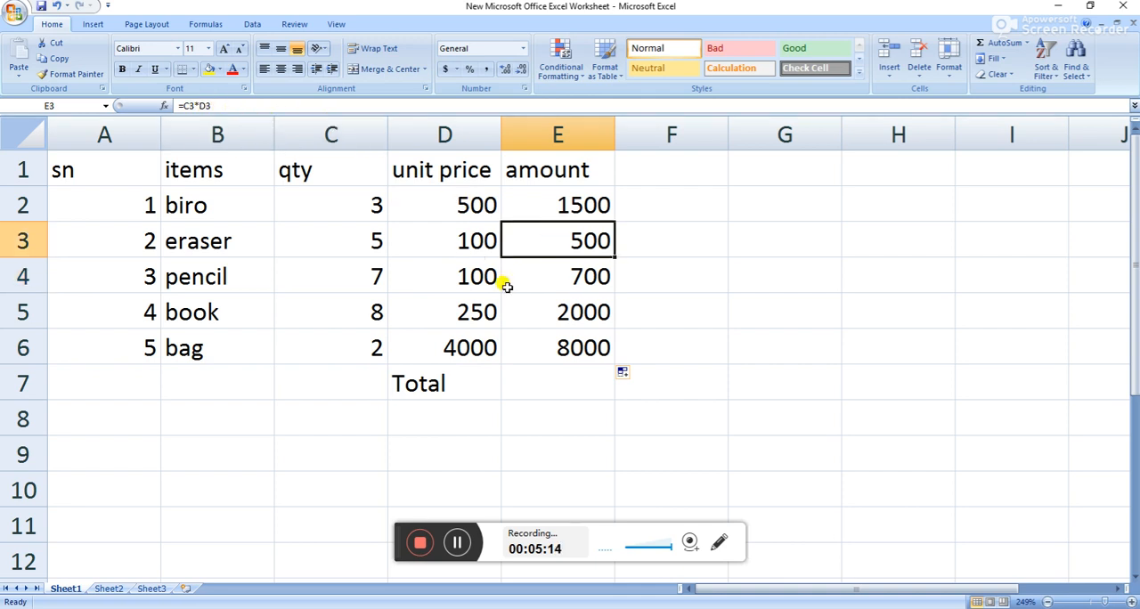
pyautogui.click(669, 271)
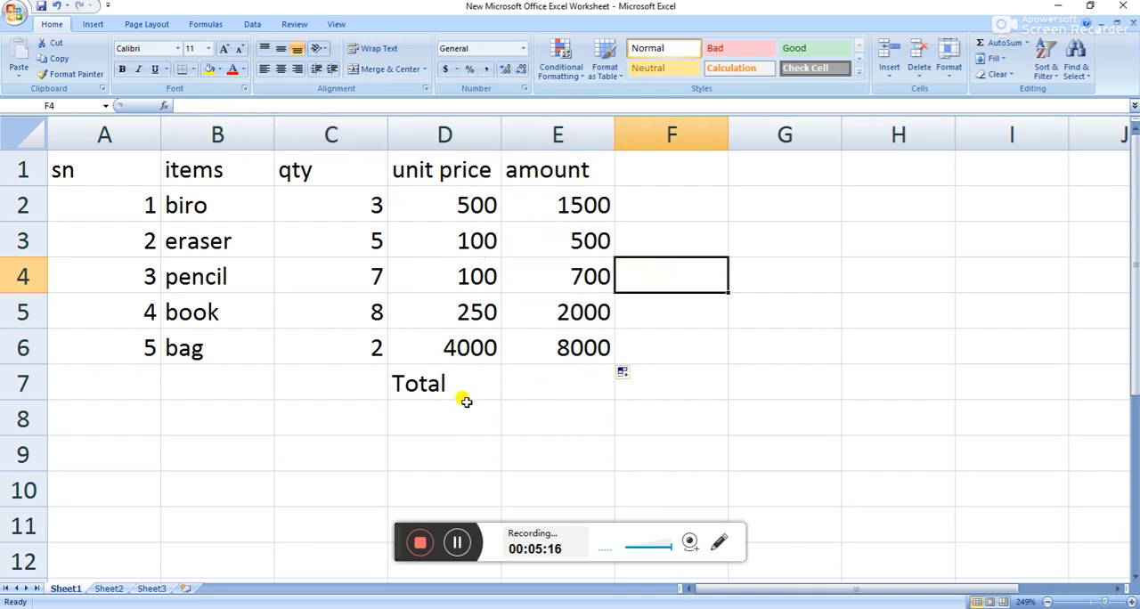
# Calculate the total in E7 by adding the individual amounts with the formula =E2+E3+E4+E5+E6.
pyautogui.click(540, 381)
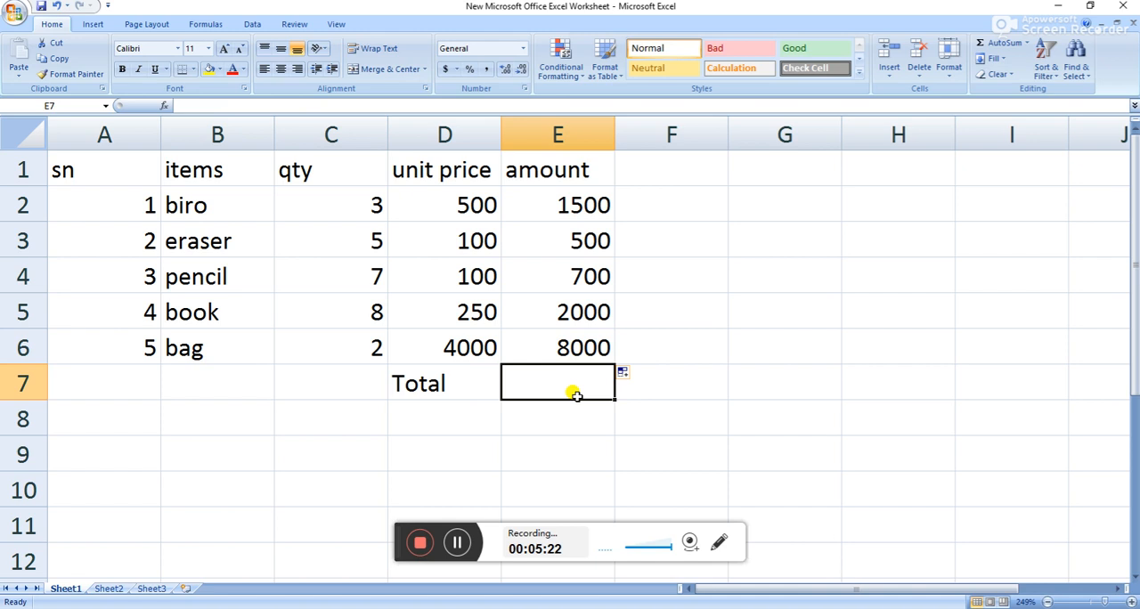
pyautogui.write('=')
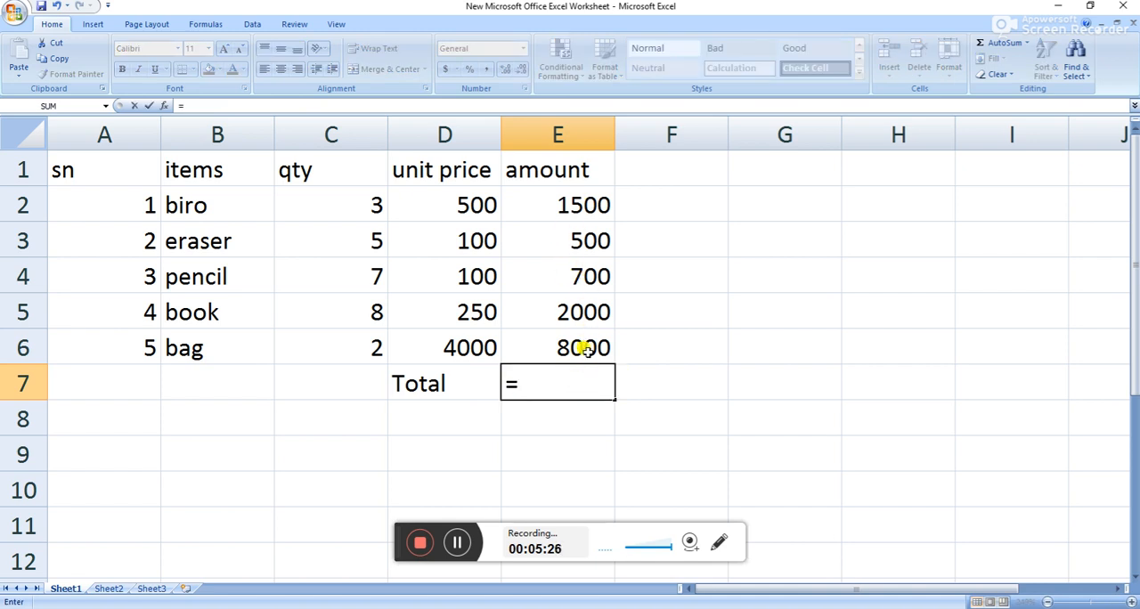
pyautogui.click(577, 197)
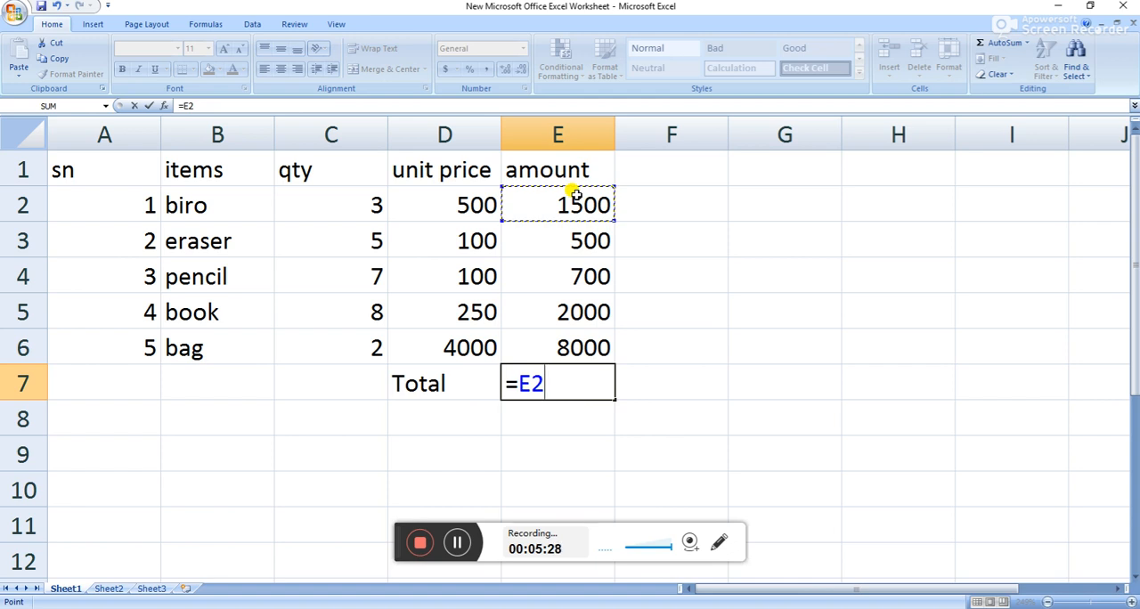
pyautogui.write('+')
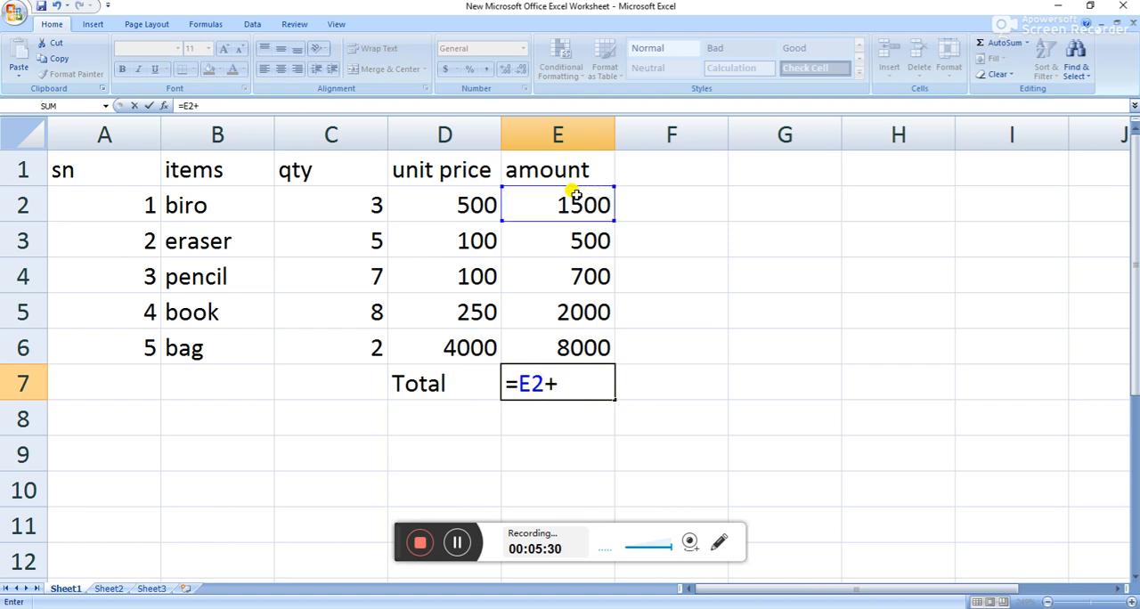
pyautogui.click(580, 237)
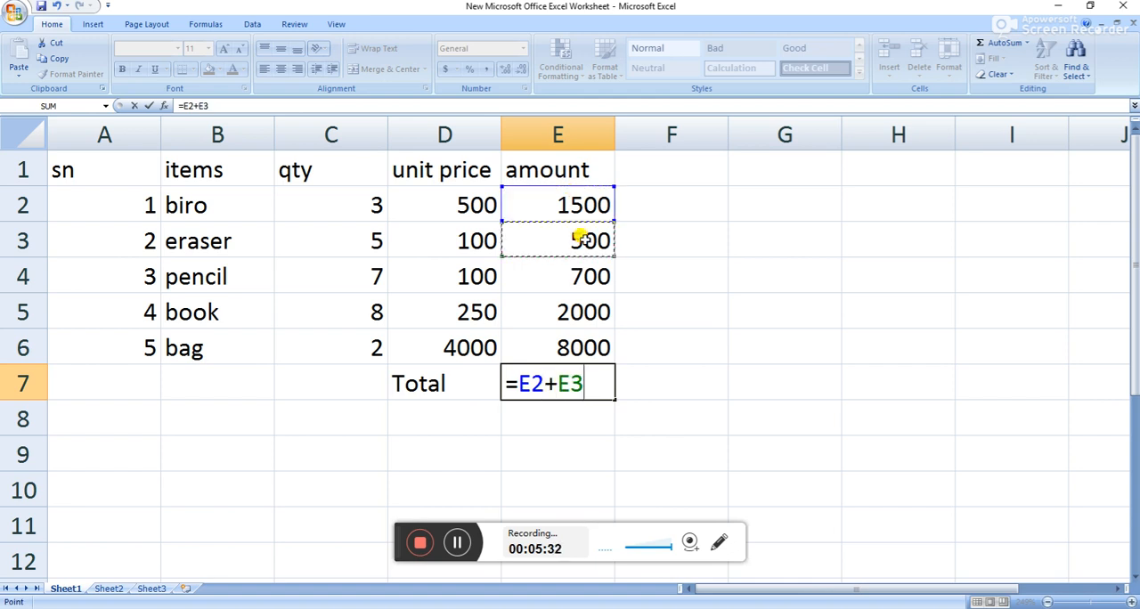
pyautogui.write('+')
pyautogui.click(604, 283)
pyautogui.write('+')
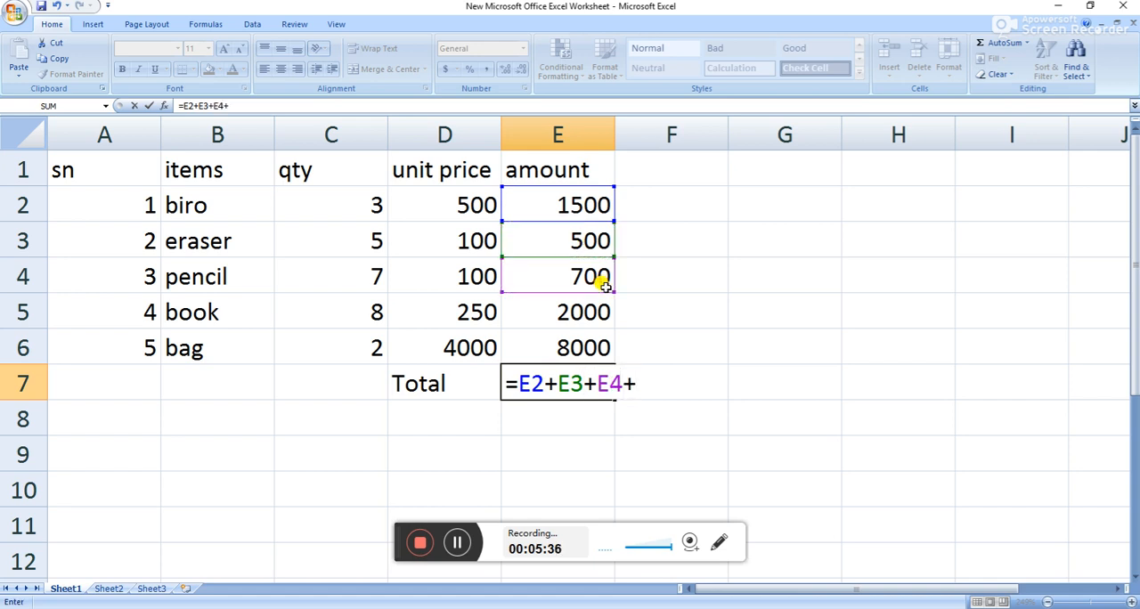
pyautogui.click(600, 310)
pyautogui.write('+')
pyautogui.click(591, 349)
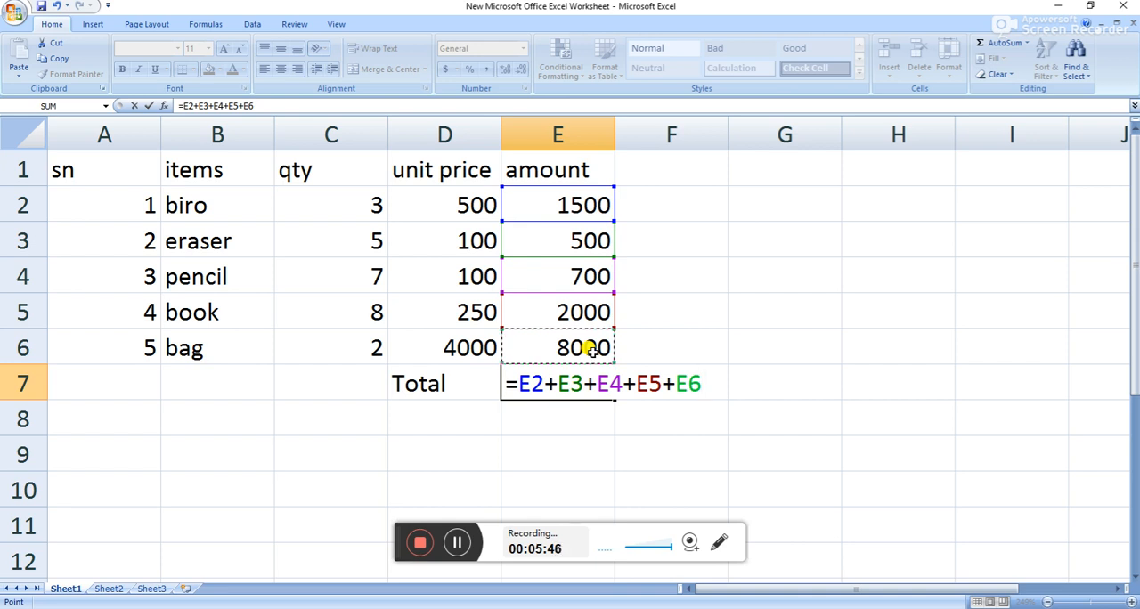
pyautogui.press('Return')
# Clear the total in E7 and recalculate it with AutoSum over the amounts in E2 to E6.
pyautogui.click(592, 382)
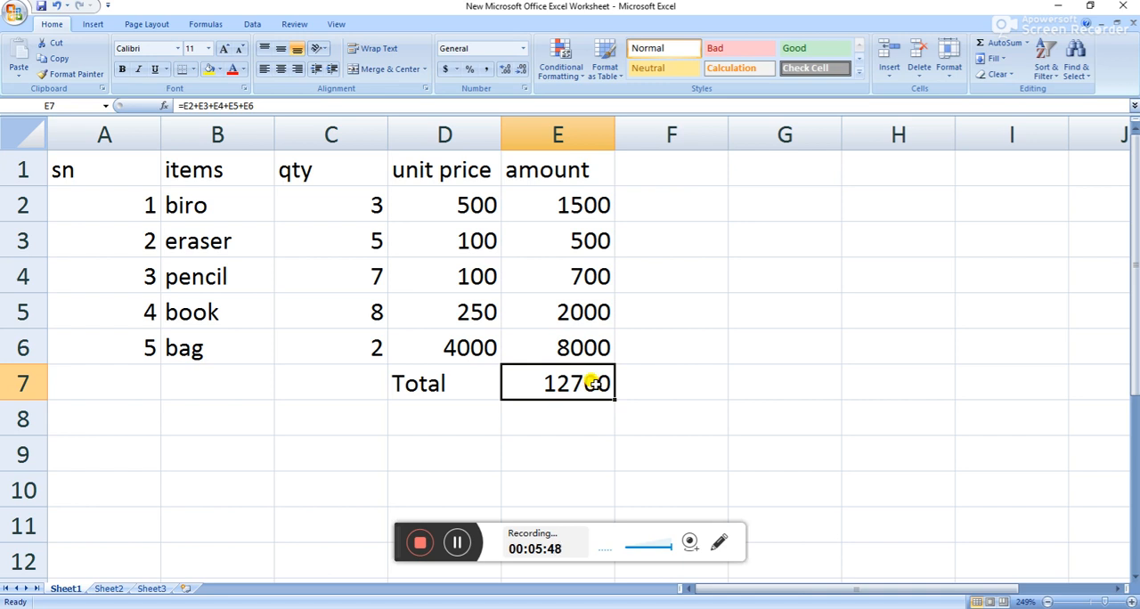
pyautogui.press('Delete')
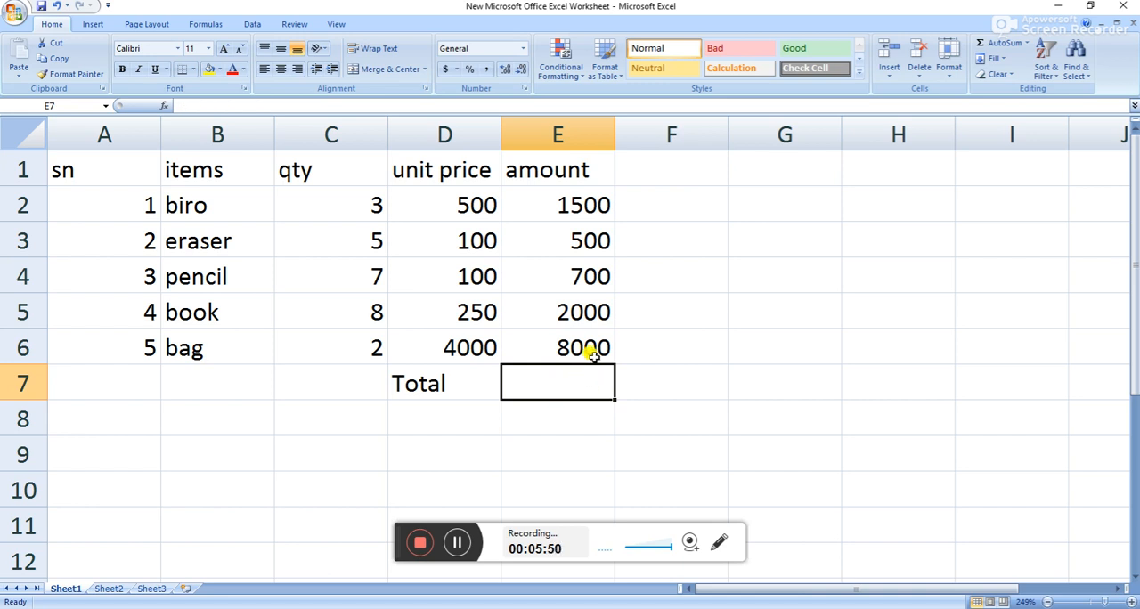
pyautogui.click(590, 202)
pyautogui.moveTo(590, 203); pyautogui.dragTo(591, 367)
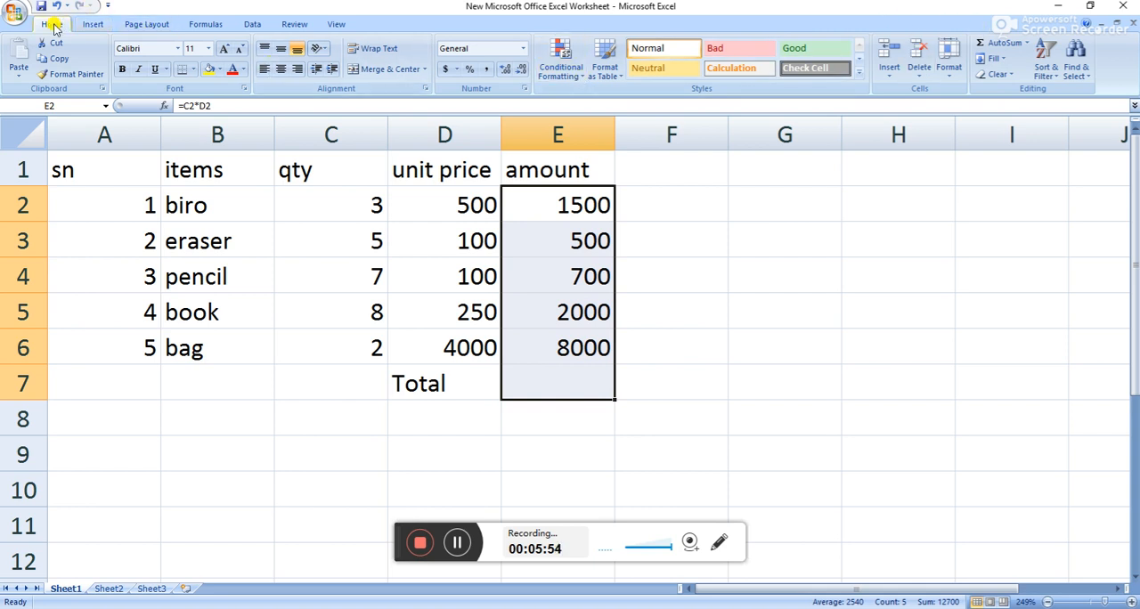
pyautogui.click(1006, 45)
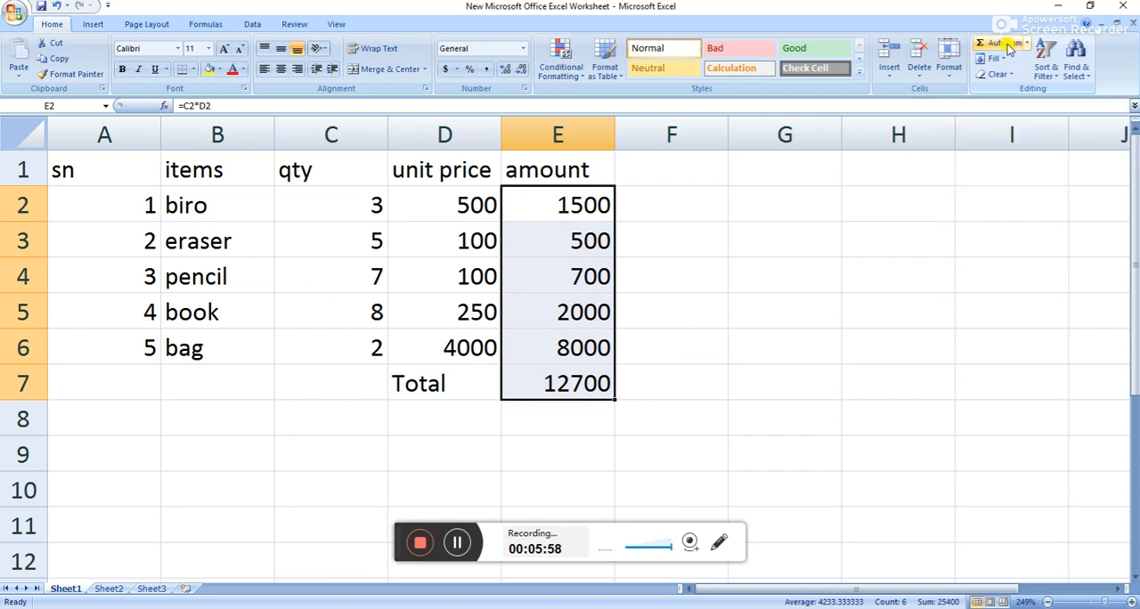
pyautogui.click(674, 351)
# Examine the total's SUM formula in E7 and compare it with the range of amounts it adds.
pyautogui.click(556, 383)
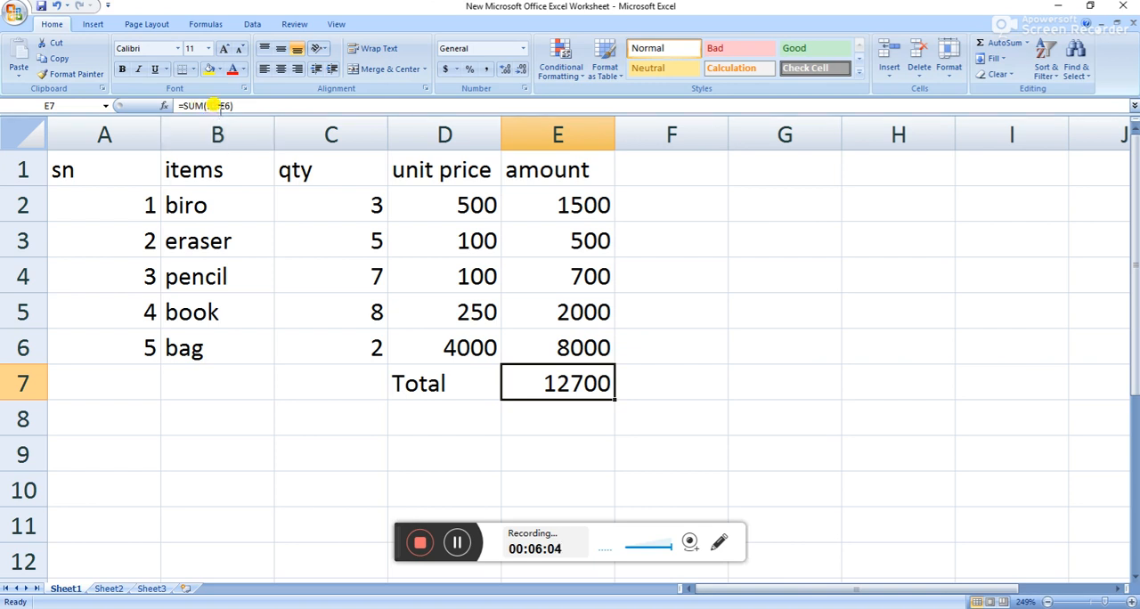
pyautogui.moveTo(555, 199); pyautogui.dragTo(581, 335)
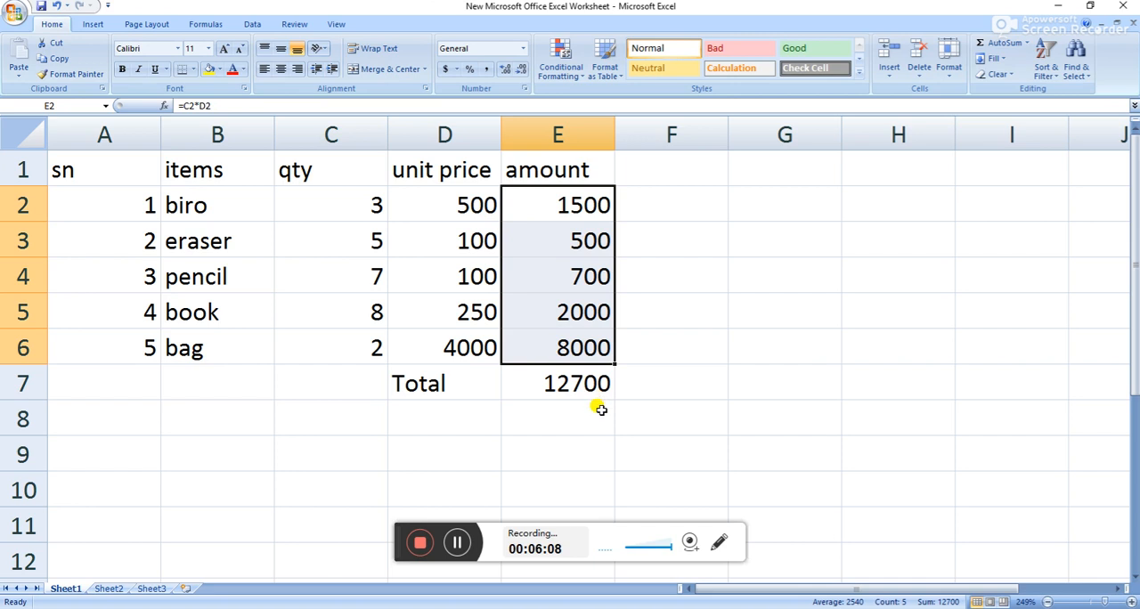
pyautogui.click(585, 382)
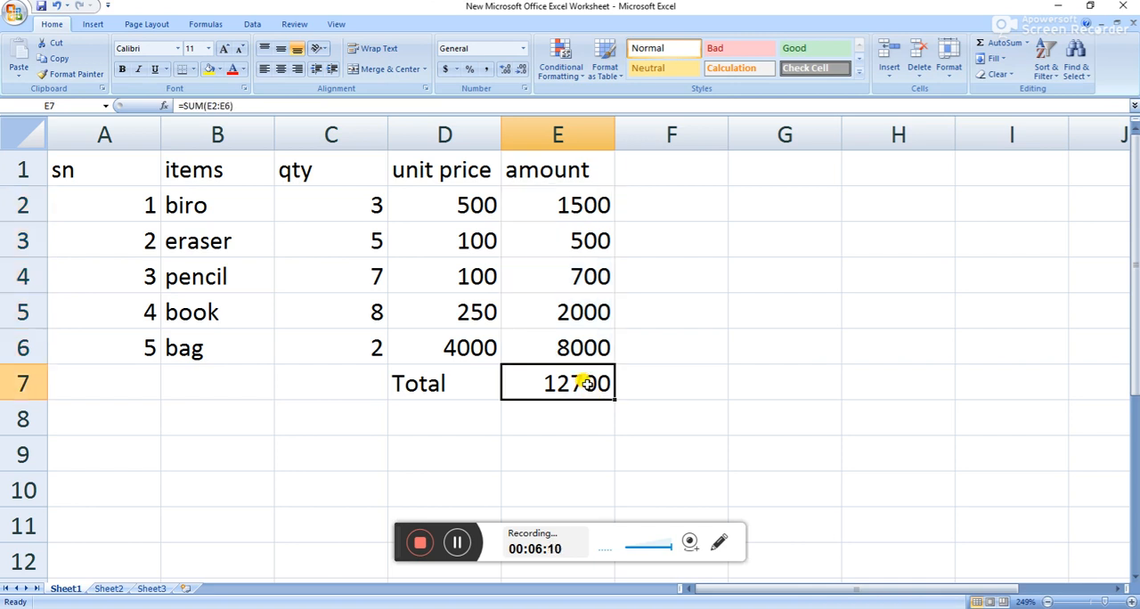
pyautogui.click(213, 206)
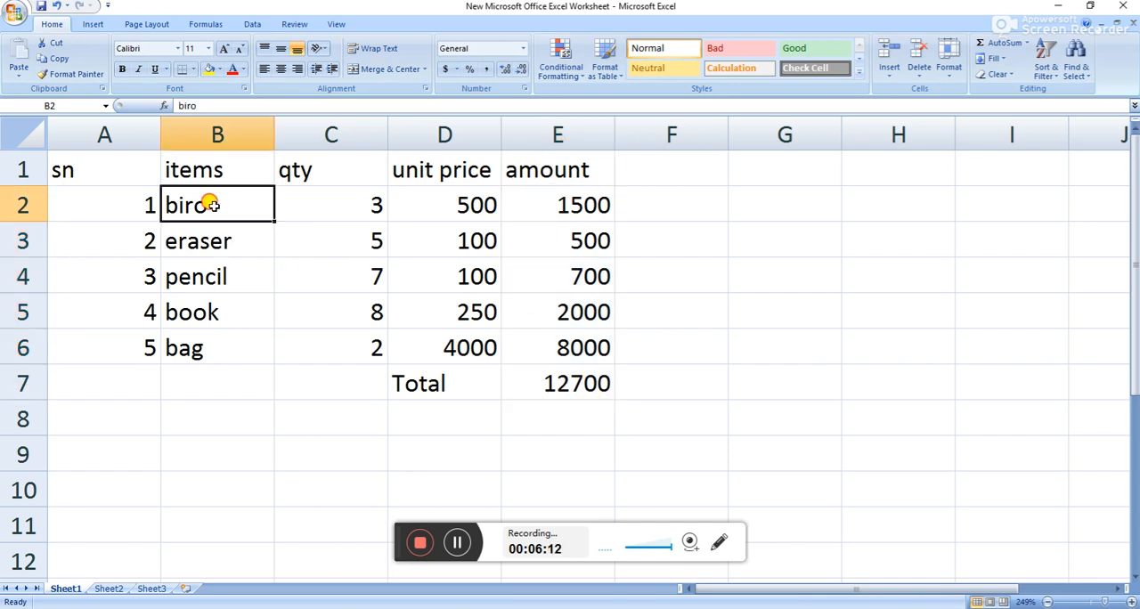
pyautogui.moveTo(580, 203); pyautogui.dragTo(590, 340)
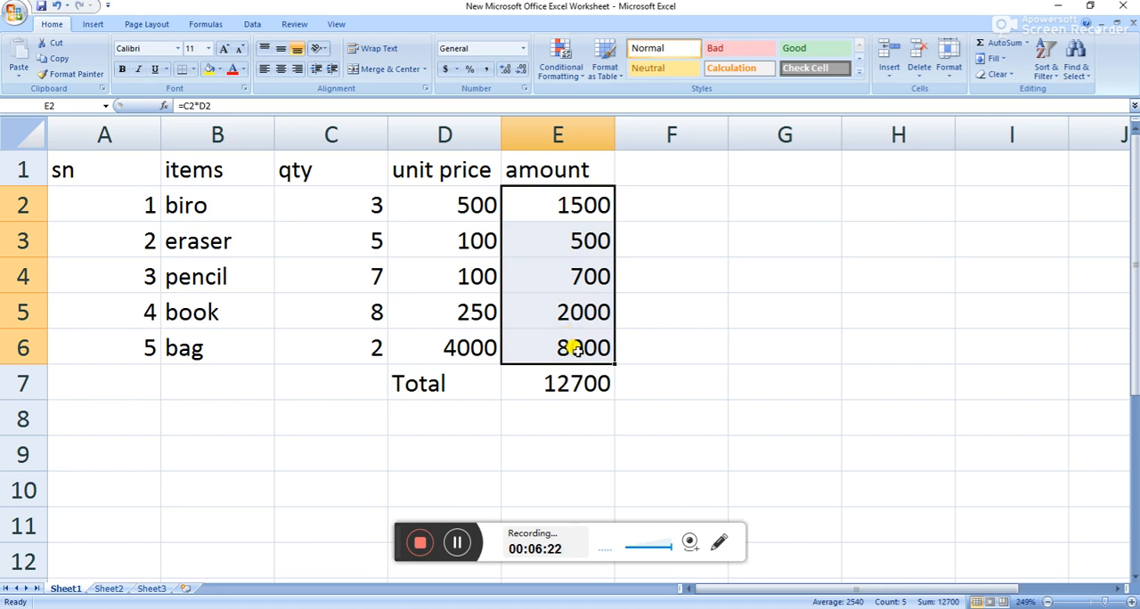
pyautogui.click(579, 383)
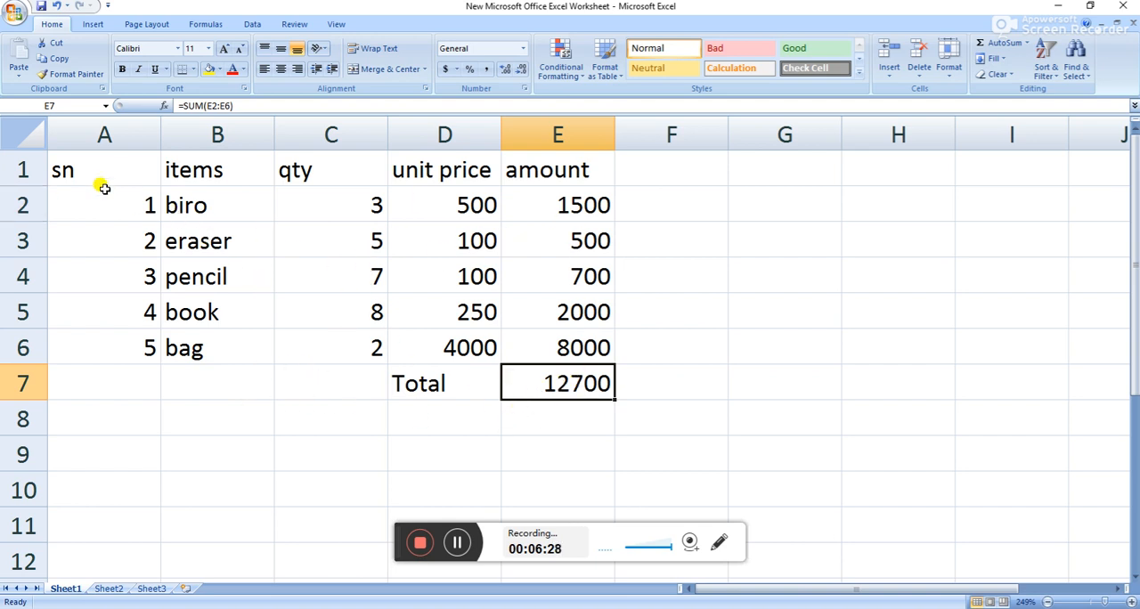
# Apply All Borders to the whole table in A1 to E7.
pyautogui.moveTo(99, 165); pyautogui.dragTo(529, 381)
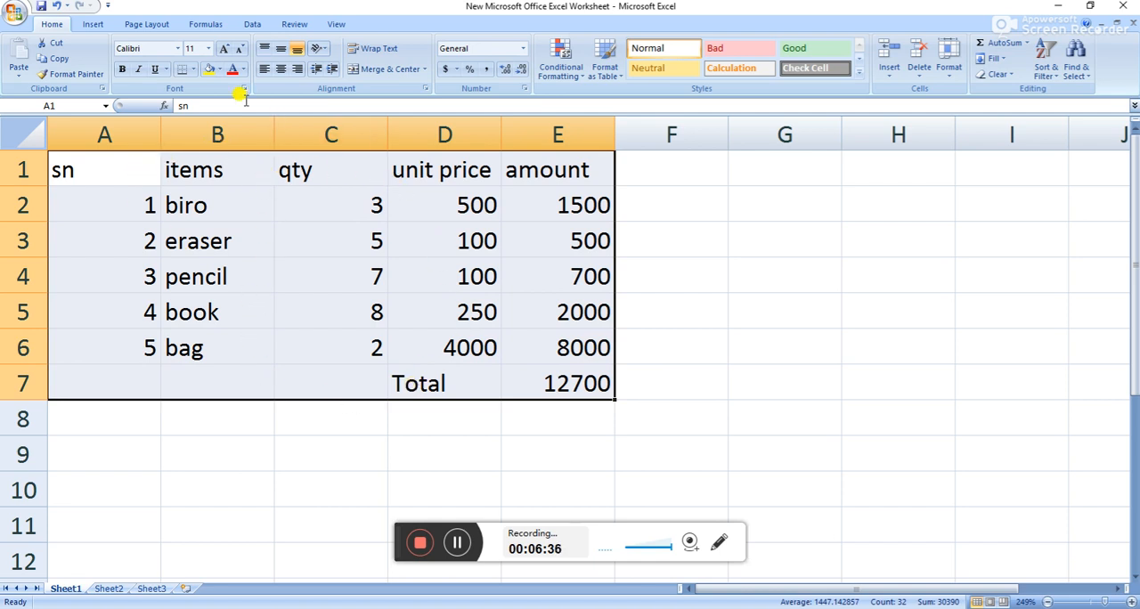
pyautogui.click(193, 71)
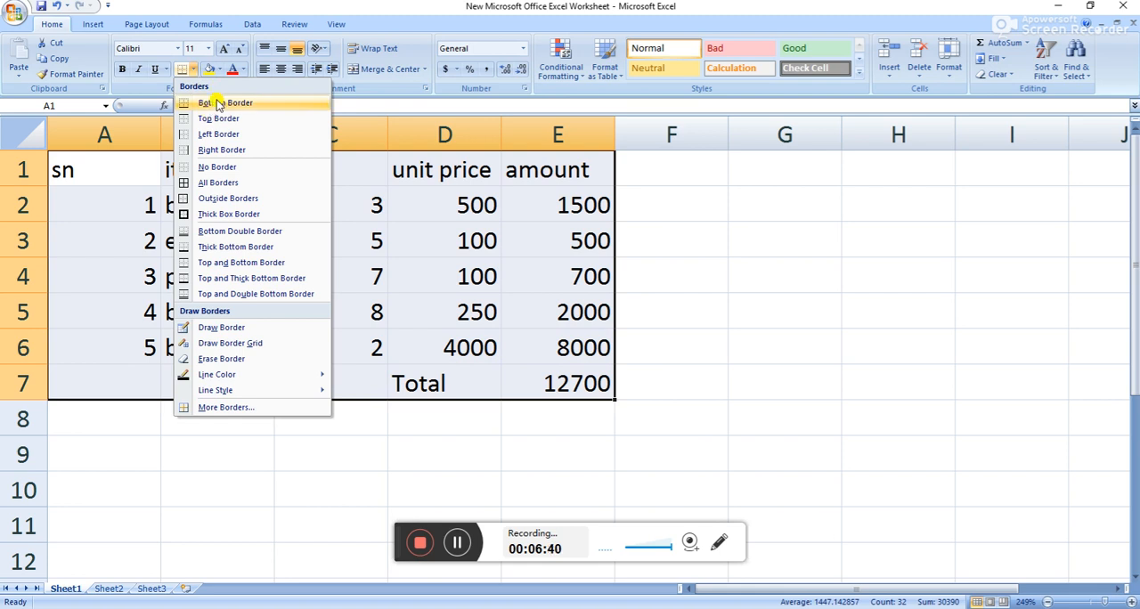
pyautogui.click(211, 184)
pyautogui.click(315, 233)
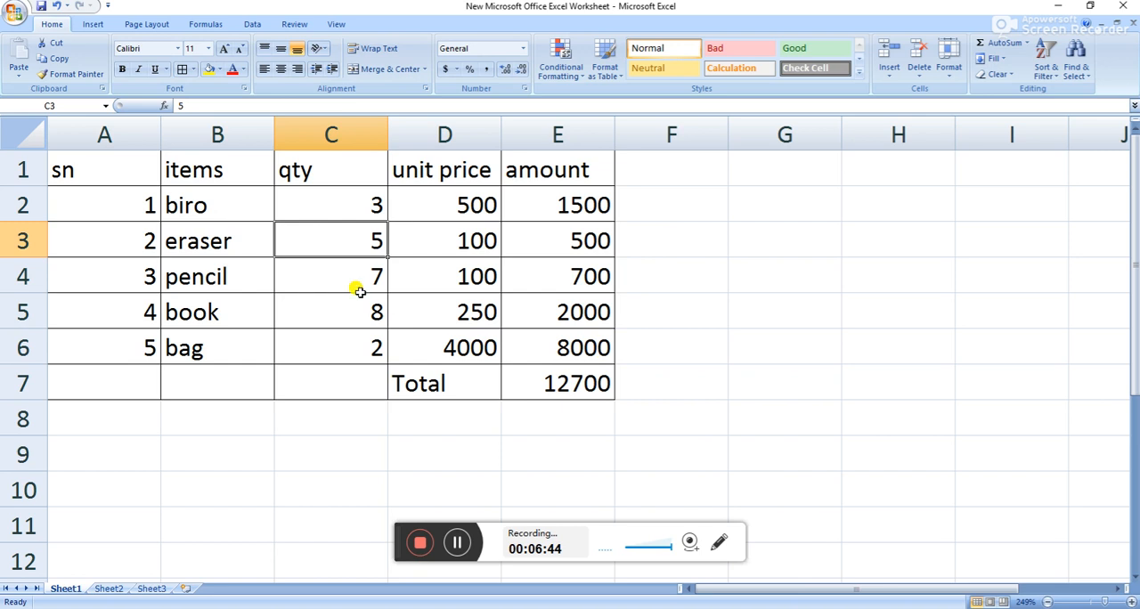
# Put a Thick Box Border around the header row in A1 to E1.
pyautogui.moveTo(124, 169); pyautogui.dragTo(540, 169)
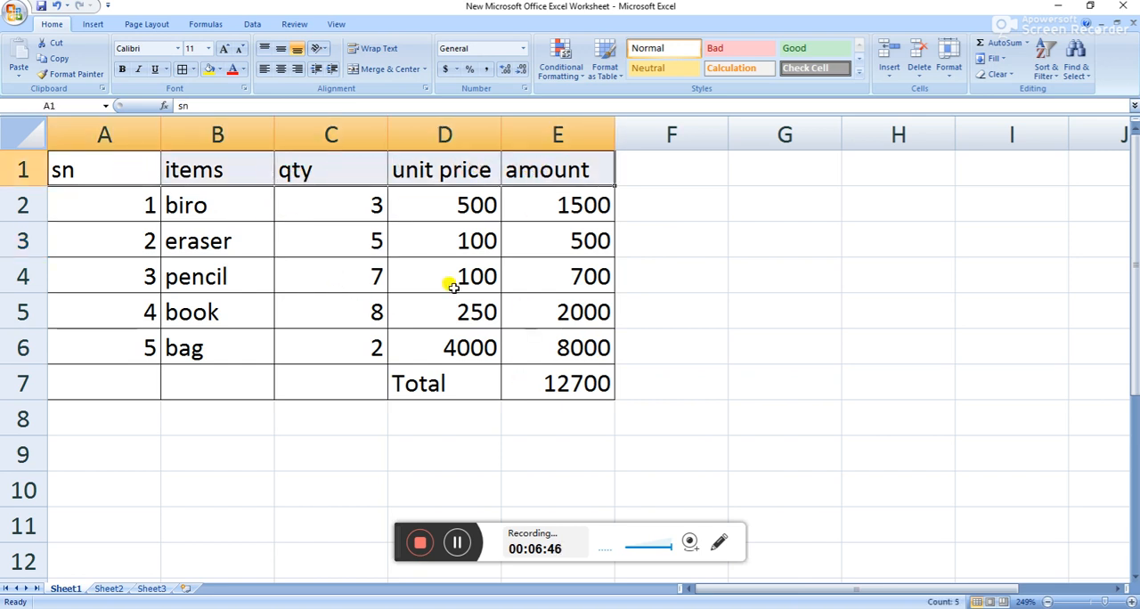
pyautogui.click(193, 70)
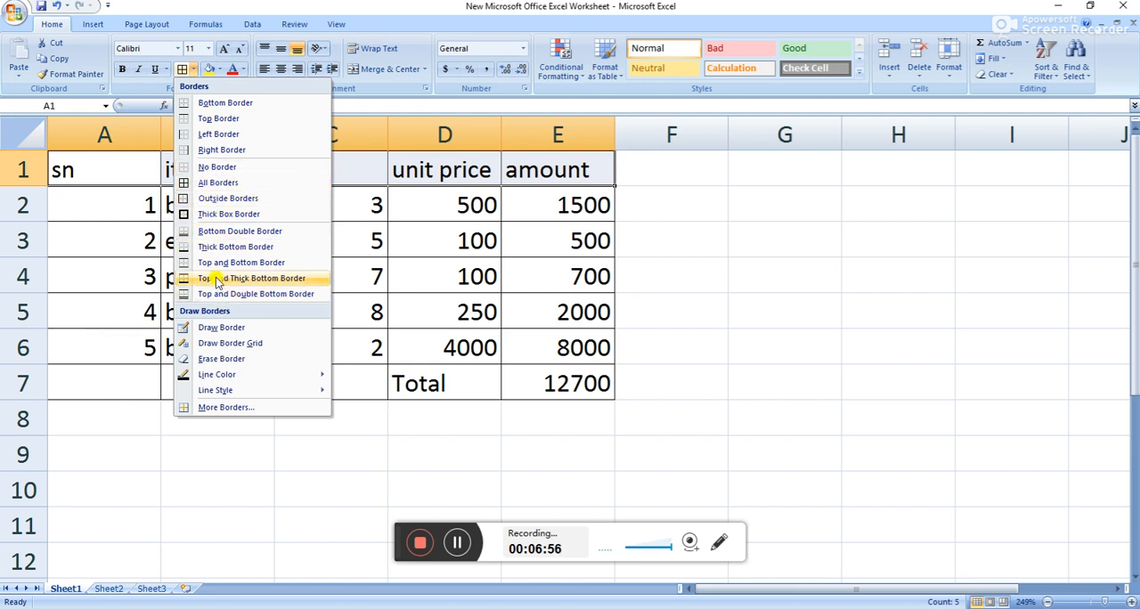
pyautogui.click(214, 212)
pyautogui.click(392, 221)
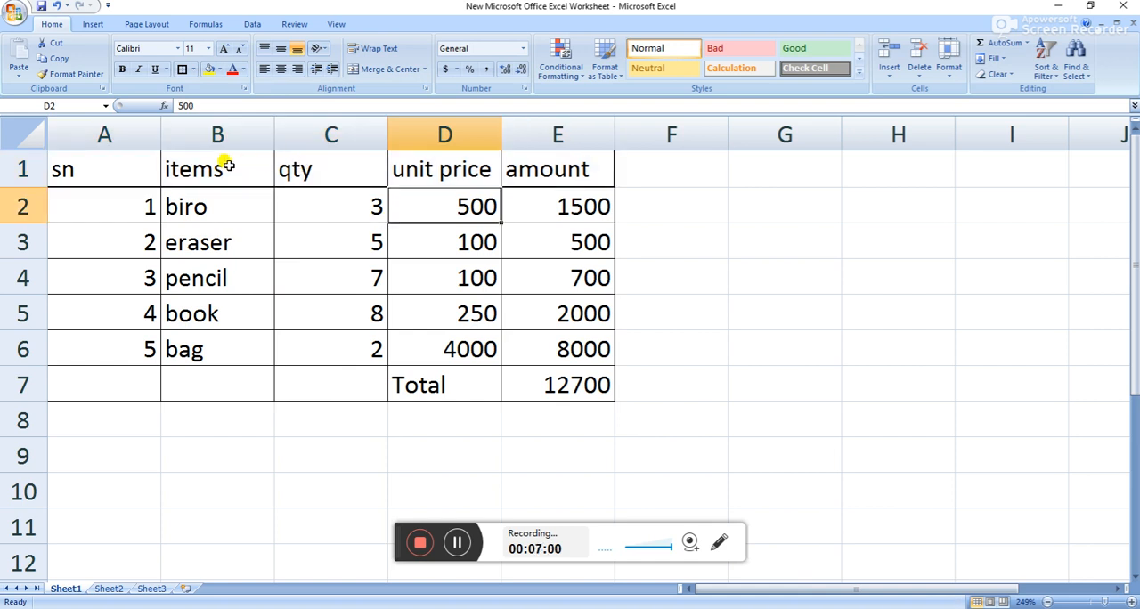
pyautogui.click(187, 170)
pyautogui.click(105, 167)
pyautogui.moveTo(104, 167); pyautogui.dragTo(522, 160)
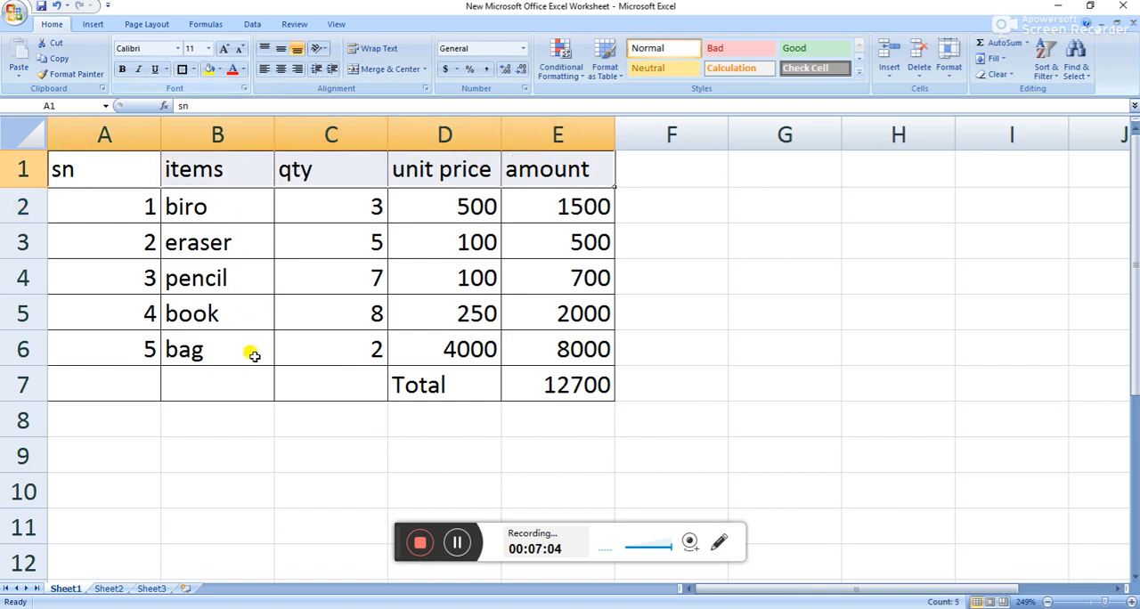
# Put a Thick Box Border around the total row A7 to E7 and around the whole table A1 to E7.
pyautogui.moveTo(143, 377); pyautogui.dragTo(542, 371)
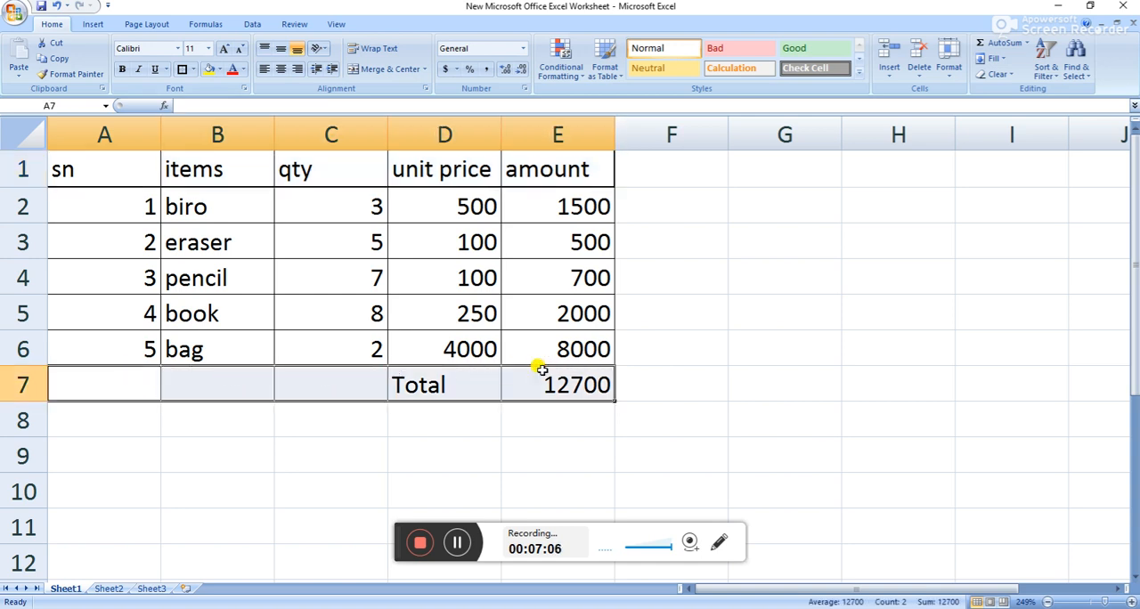
pyautogui.click(181, 69)
pyautogui.moveTo(106, 168); pyautogui.dragTo(504, 370)
pyautogui.click(183, 70)
pyautogui.click(687, 218)
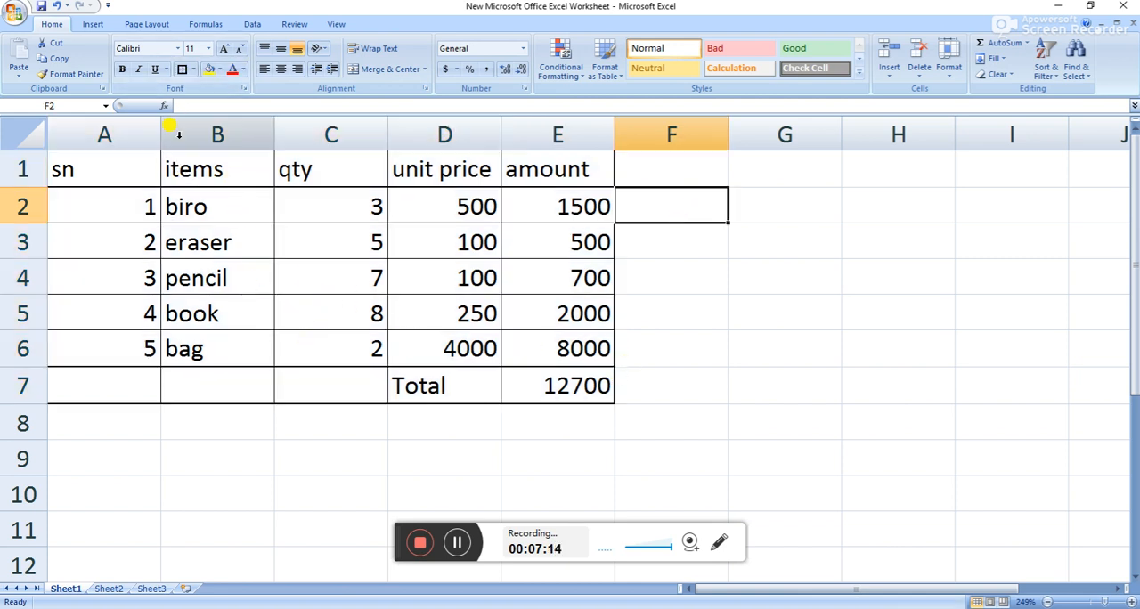
# Narrow the sn column A and slightly widen the items column B and the qty column C.
pyautogui.moveTo(161, 125); pyautogui.dragTo(119, 134)
pyautogui.moveTo(234, 134)
pyautogui.mouseDown()
pyautogui.moveTo(241, 119)
pyautogui.moveTo(248, 134)
pyautogui.mouseUp()
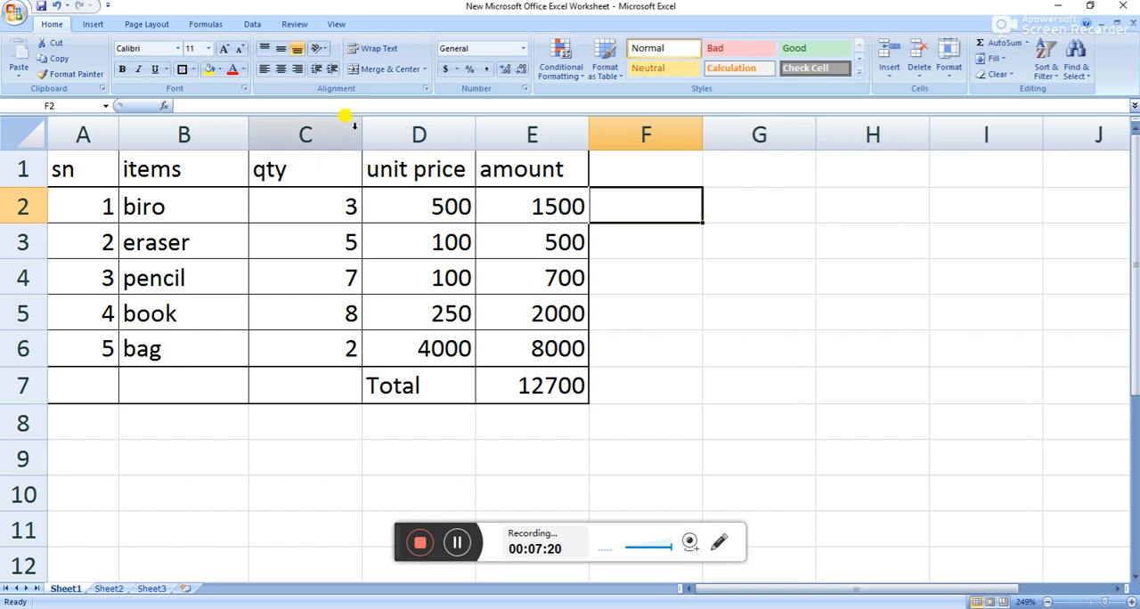
pyautogui.moveTo(361, 130); pyautogui.dragTo(370, 133)
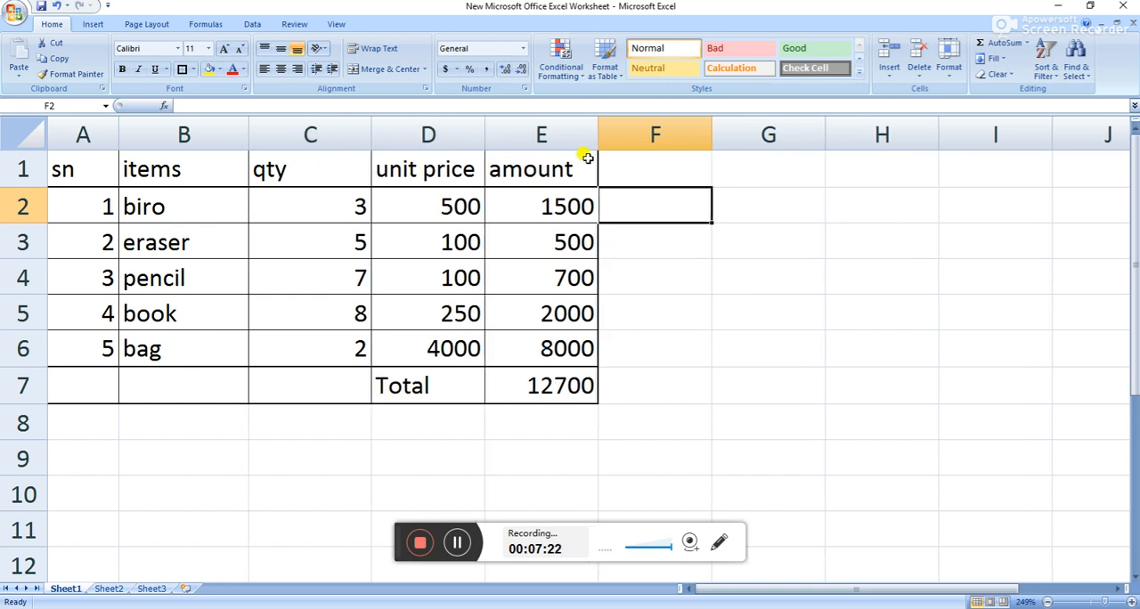
# Try left and right alignment on the whole table A1 to E7, and finish with its contents centered.
pyautogui.click(292, 169)
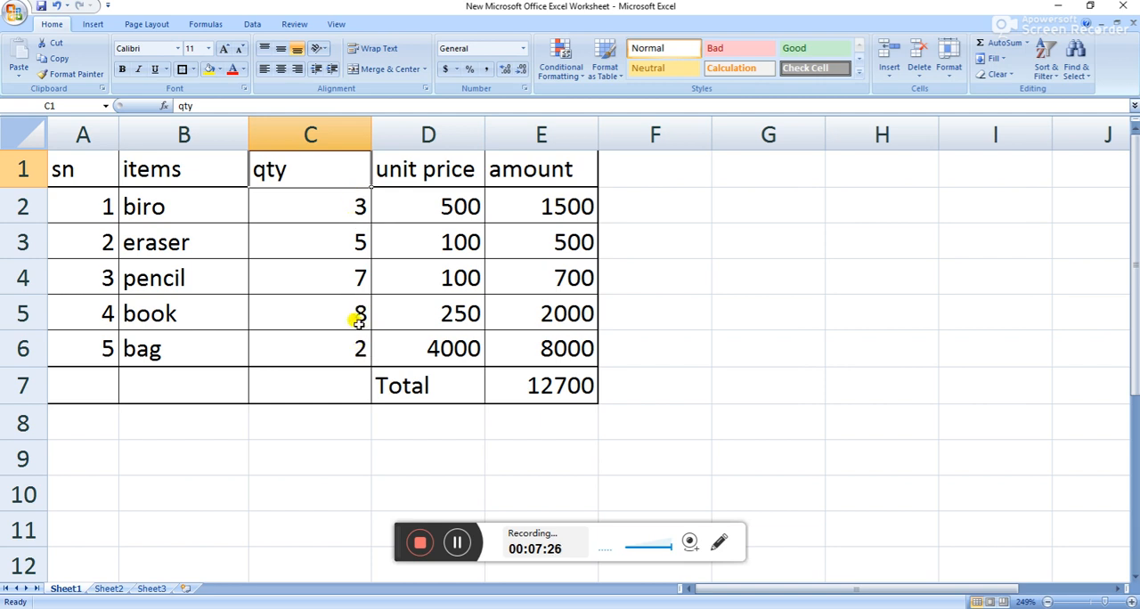
pyautogui.moveTo(99, 167); pyautogui.dragTo(543, 374)
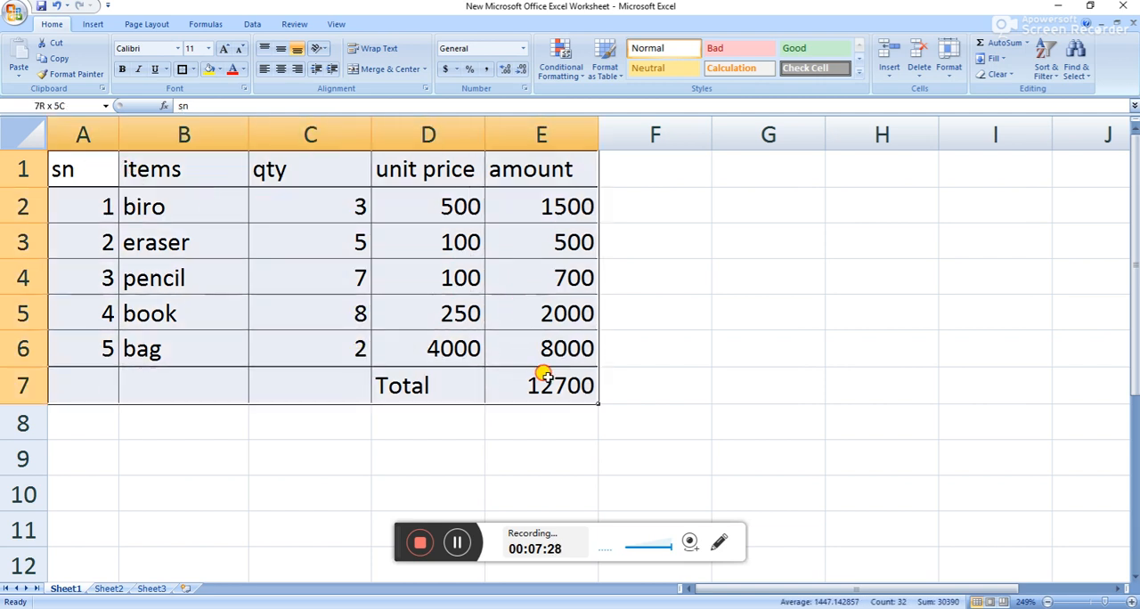
pyautogui.click(282, 72)
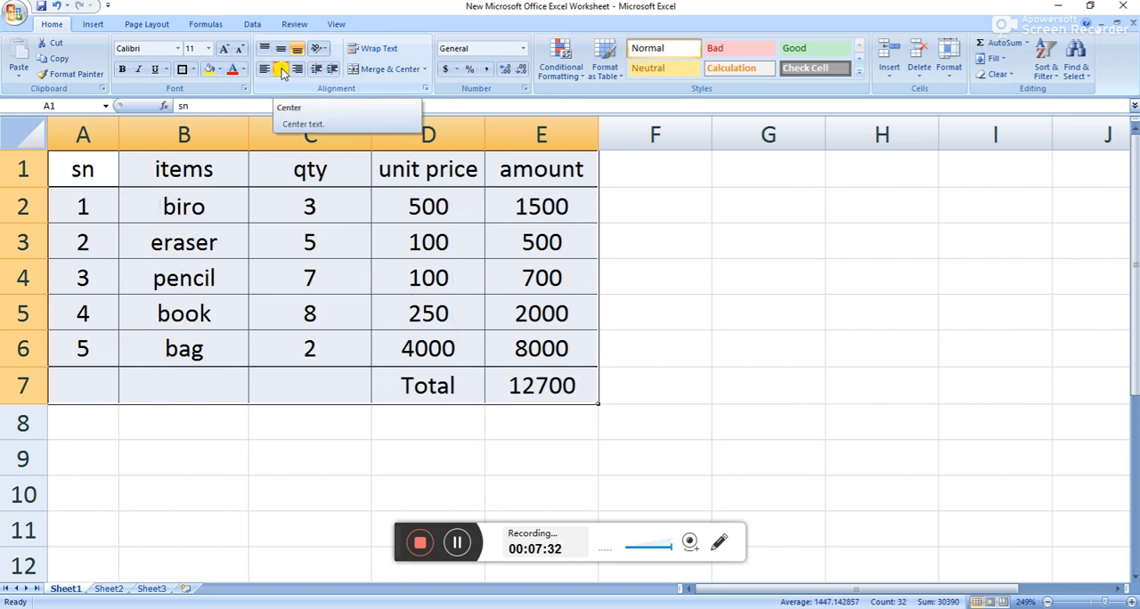
pyautogui.click(264, 71)
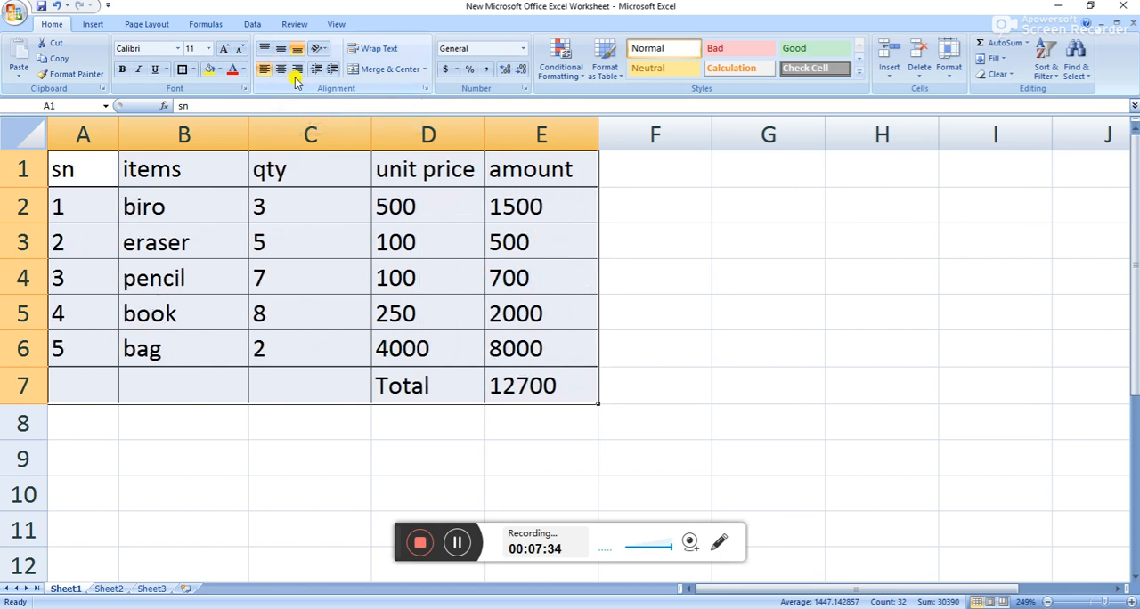
pyautogui.click(298, 71)
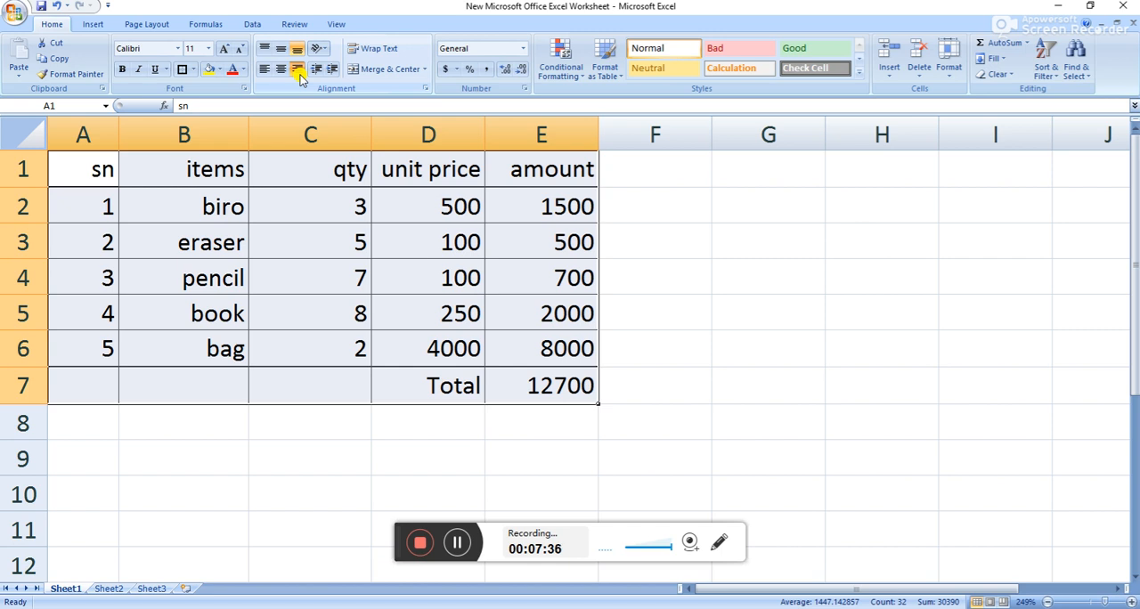
pyautogui.click(282, 71)
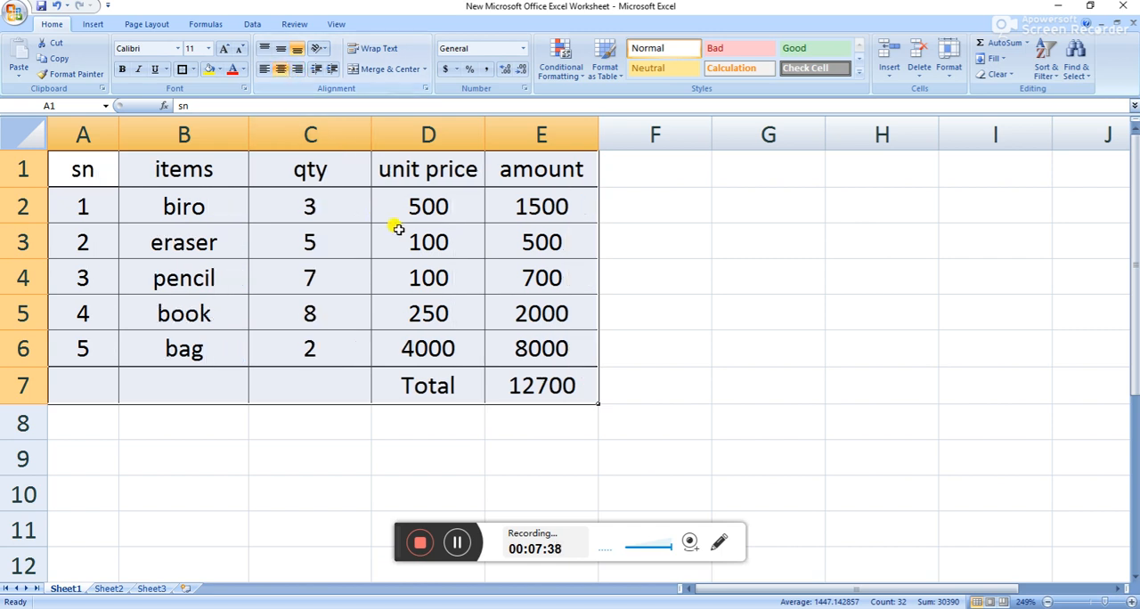
# Apply the Comma number style to the unit prices in D2 to D6, the amounts in E2 to E6 and the total in E7.
pyautogui.click(408, 201)
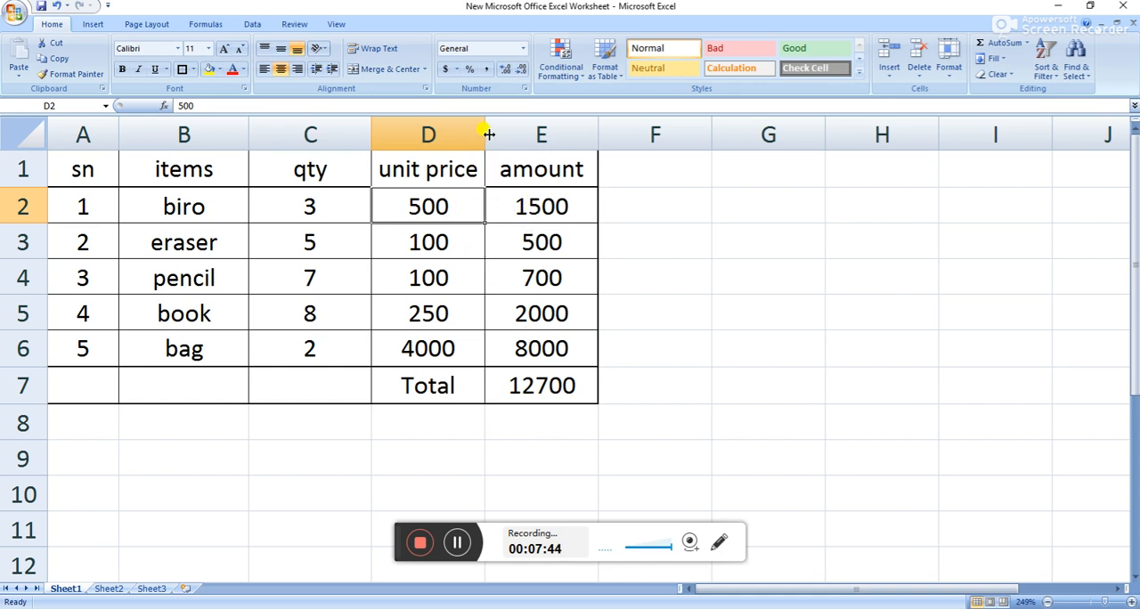
pyautogui.moveTo(442, 203); pyautogui.dragTo(460, 345)
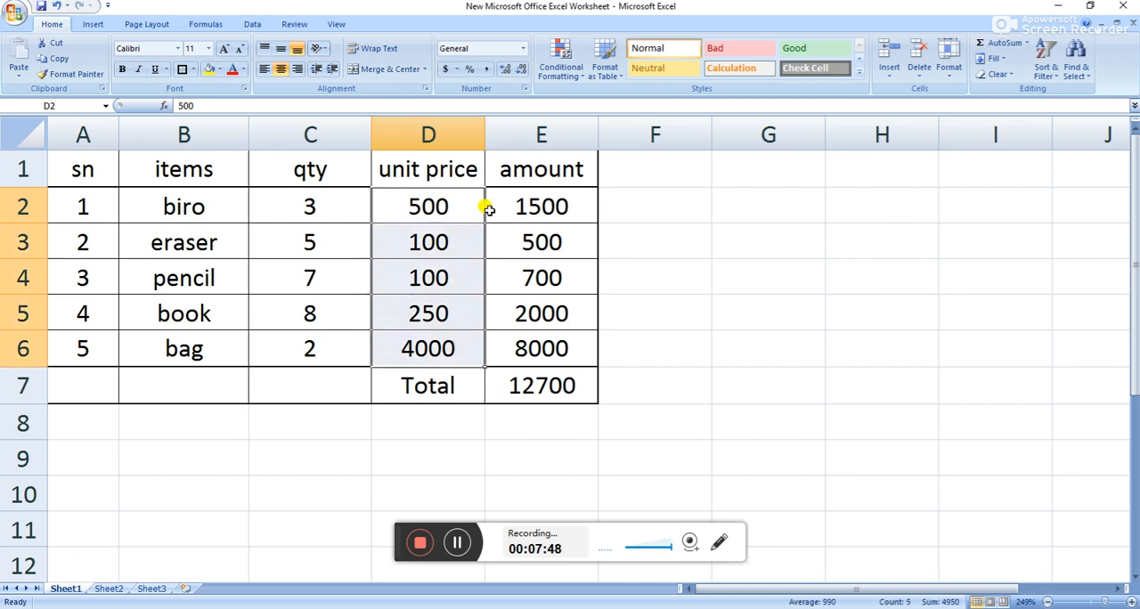
pyautogui.click(487, 70)
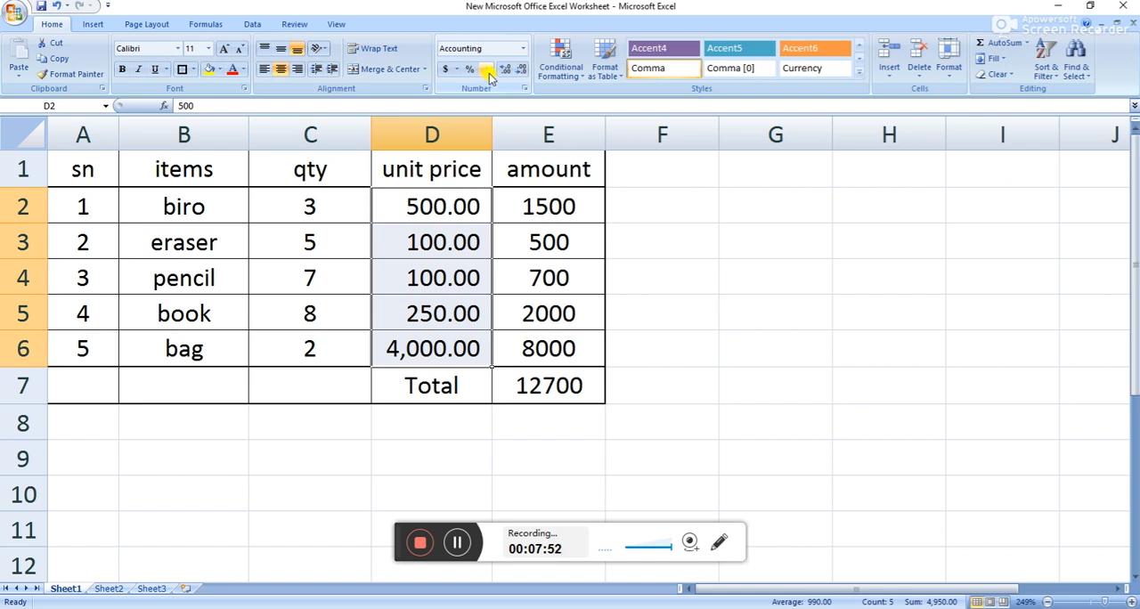
pyautogui.moveTo(561, 222); pyautogui.dragTo(580, 341)
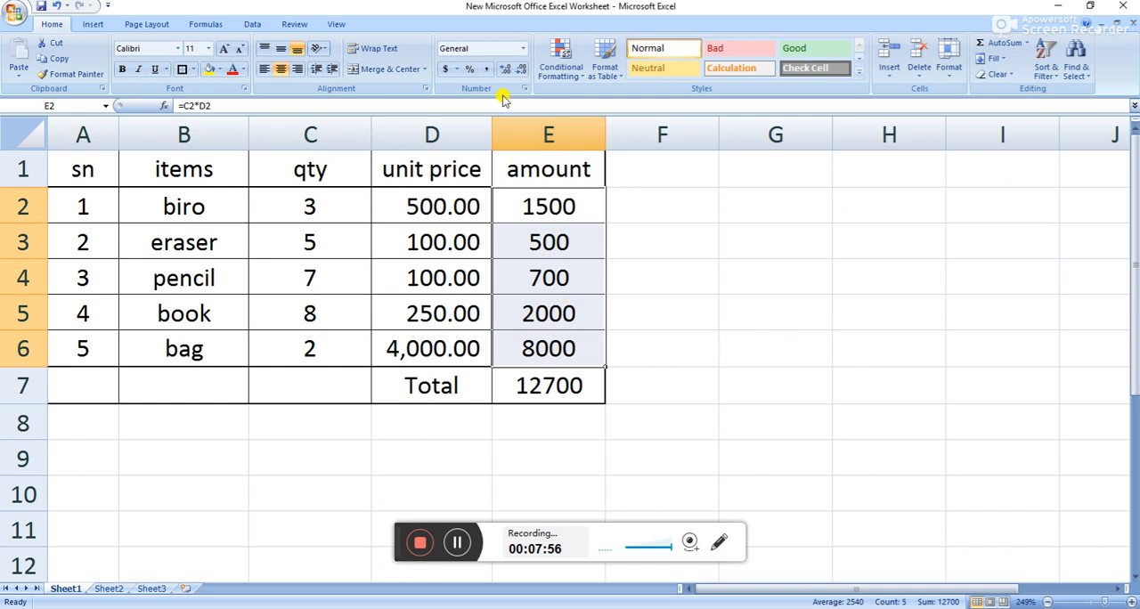
pyautogui.click(487, 70)
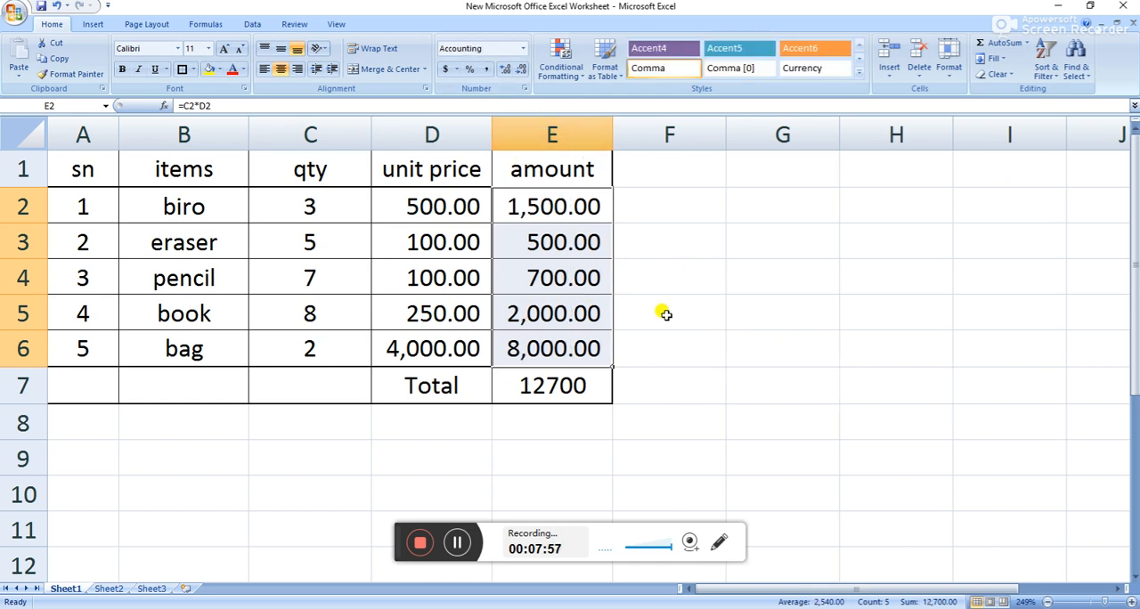
pyautogui.click(568, 385)
pyautogui.click(486, 69)
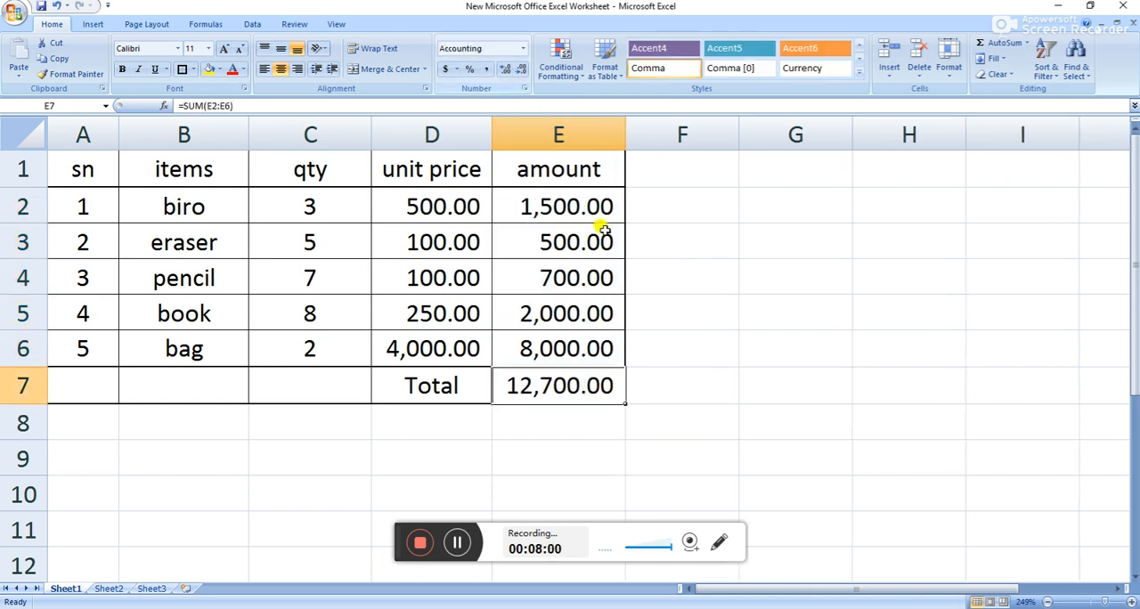
pyautogui.click(698, 262)
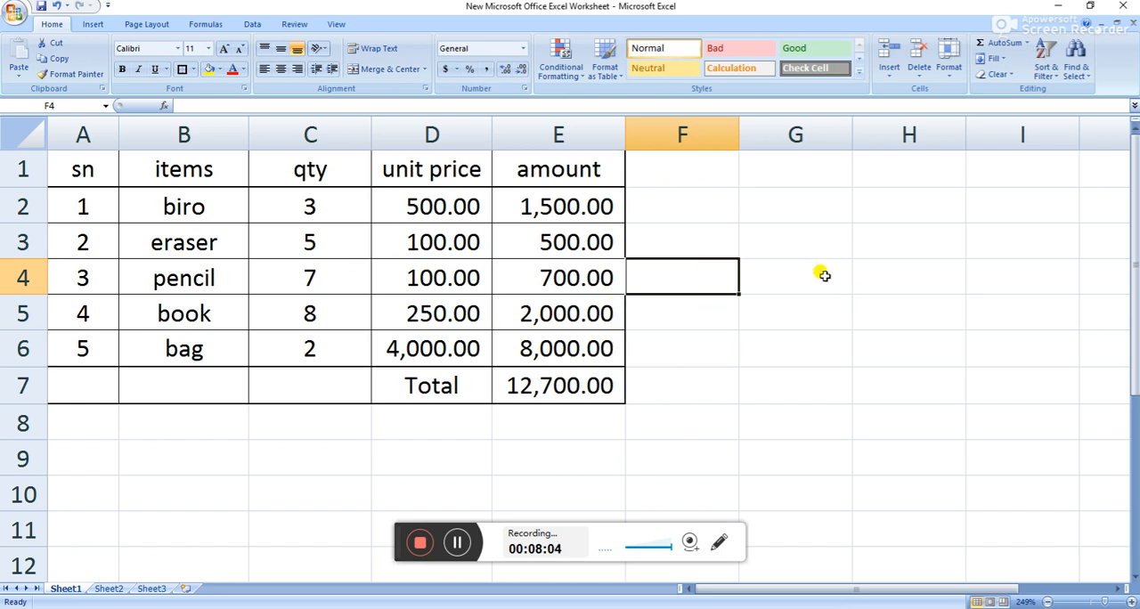
# Insert a 3-D clustered column chart from the table data in B1 to E6.
pyautogui.click(471, 450)
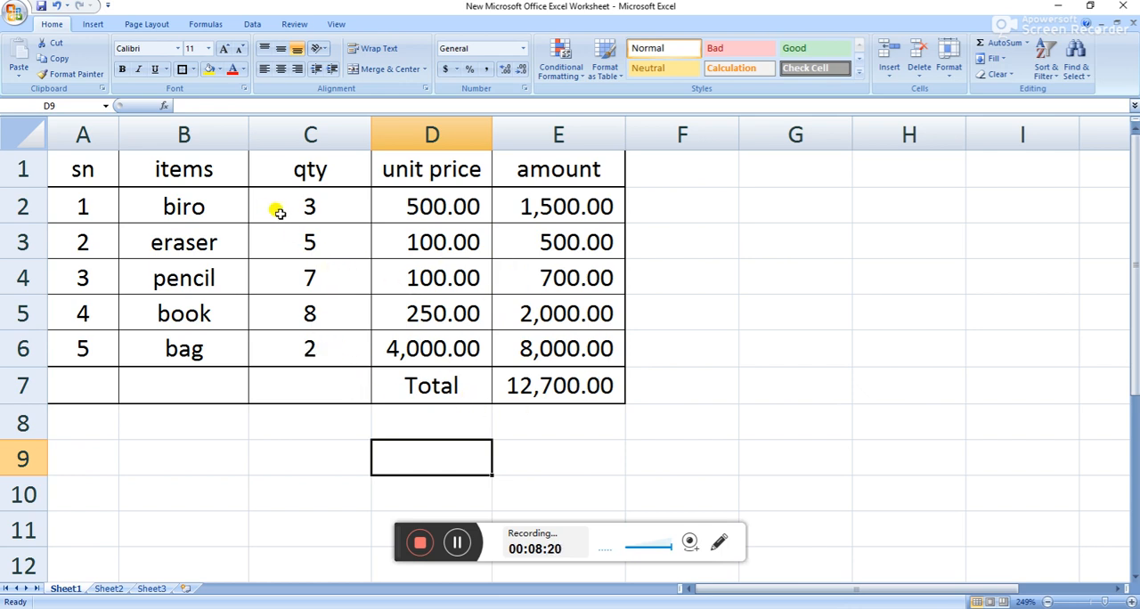
pyautogui.moveTo(174, 172); pyautogui.dragTo(559, 350)
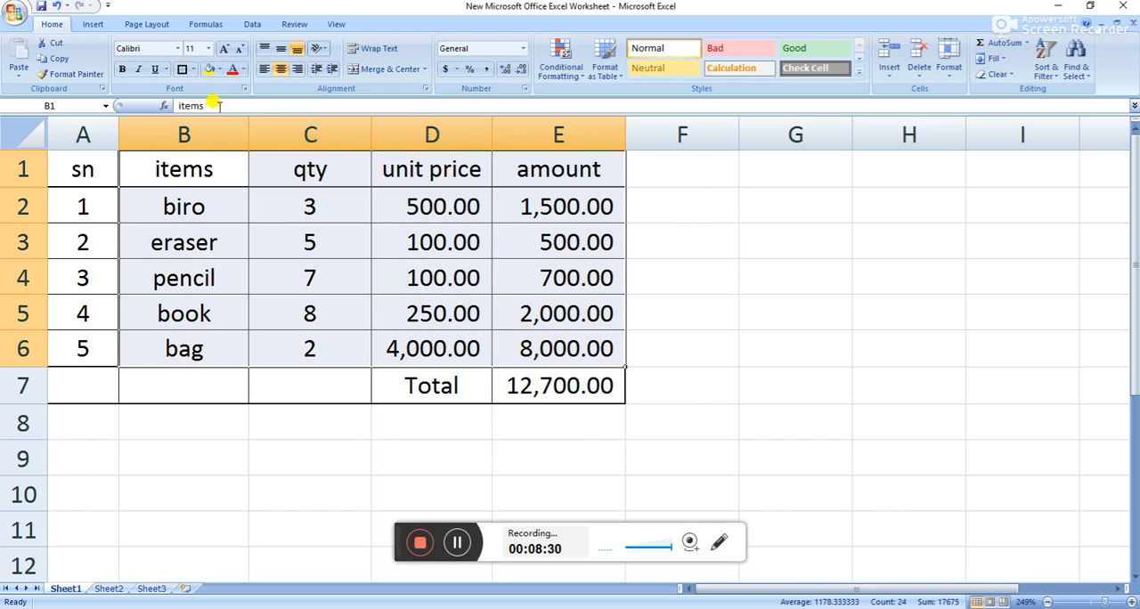
pyautogui.click(100, 26)
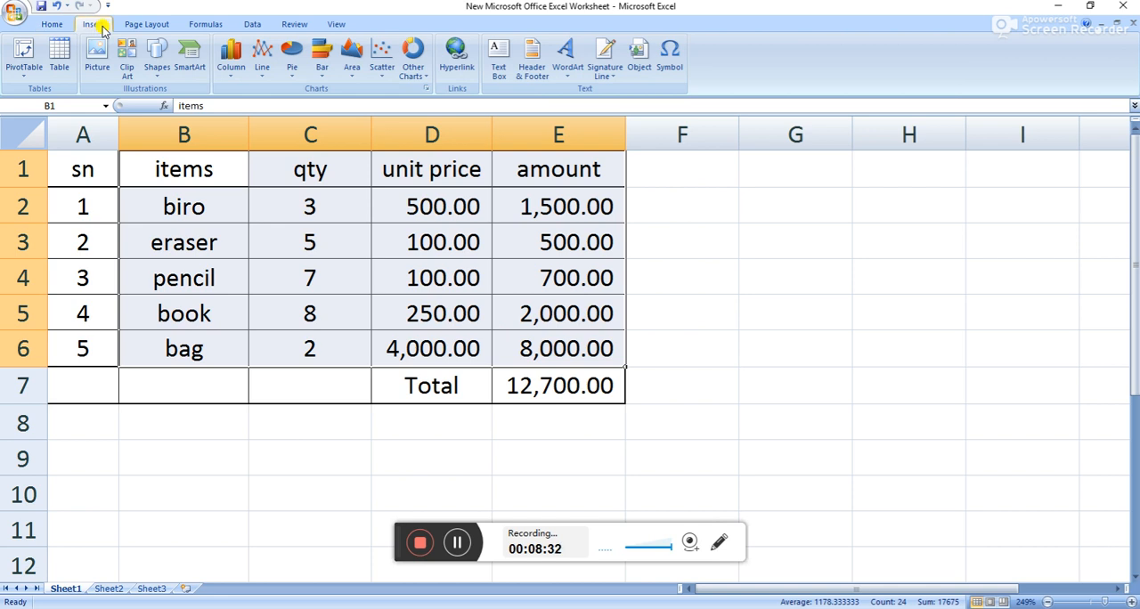
pyautogui.click(232, 58)
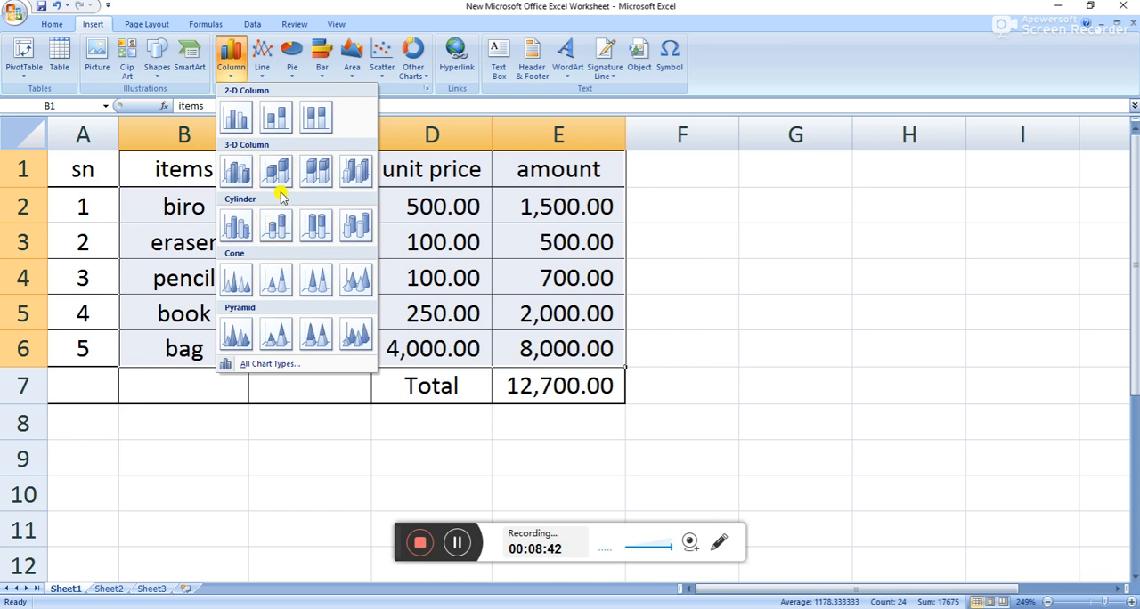
pyautogui.click(237, 171)
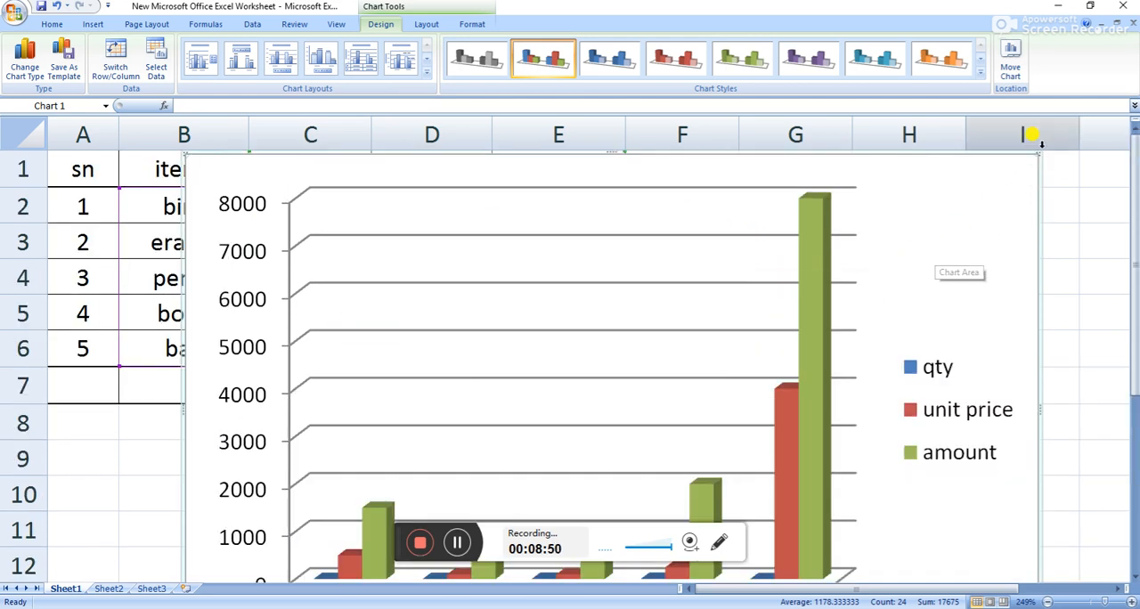
# Shrink the chart and place it beside the table, then widen it across the amount column so the item labels fit horizontally.
pyautogui.moveTo(1033, 151); pyautogui.dragTo(994, 175)
pyautogui.moveTo(969, 217); pyautogui.dragTo(877, 278)
pyautogui.moveTo(960, 216); pyautogui.dragTo(878, 204)
pyautogui.moveTo(832, 250); pyautogui.dragTo(1047, 246)
pyautogui.moveTo(918, 195); pyautogui.dragTo(953, 184)
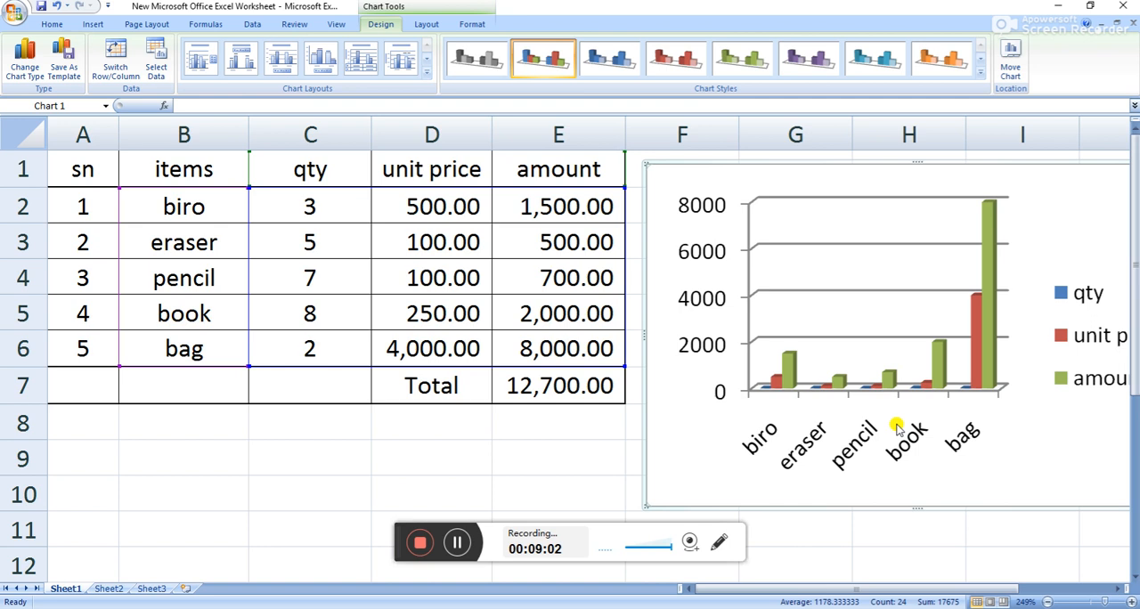
pyautogui.moveTo(754, 590); pyautogui.dragTo(790, 590)
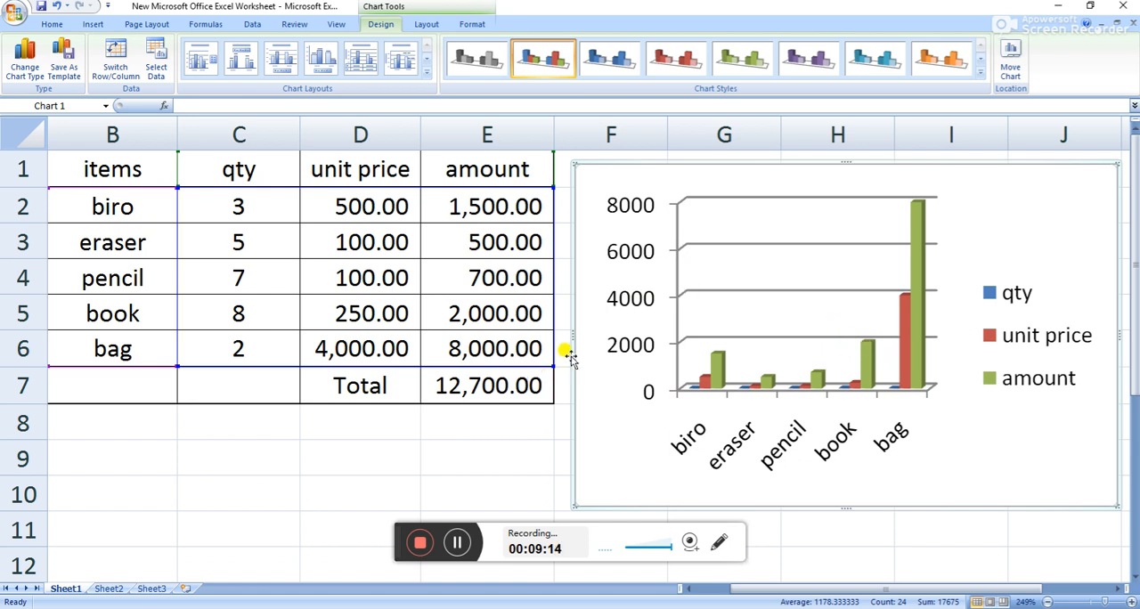
pyautogui.moveTo(575, 335); pyautogui.dragTo(475, 335)
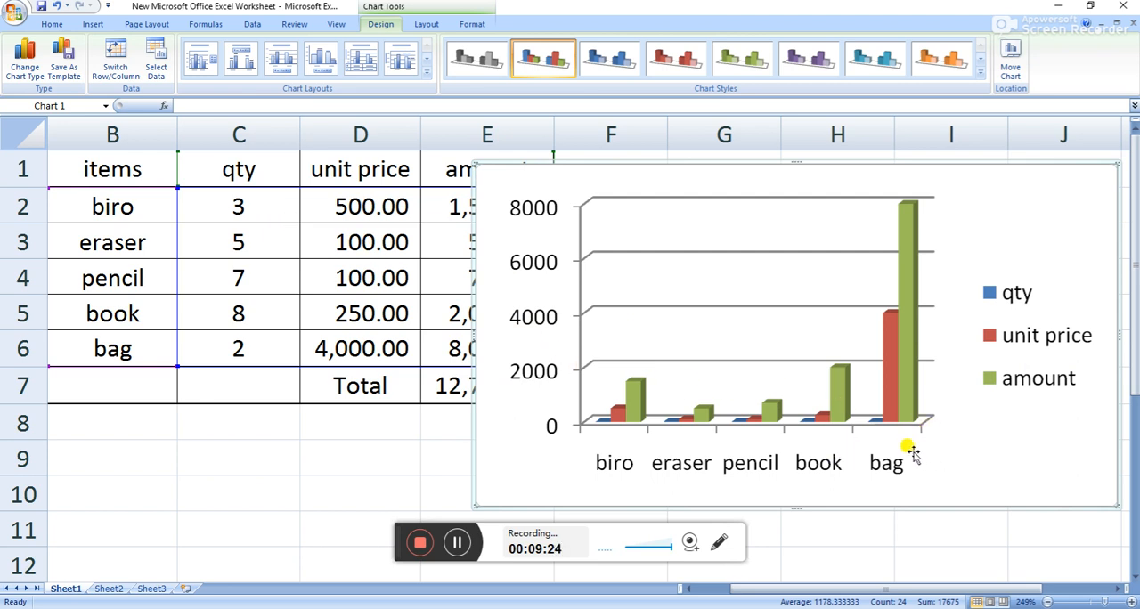
pyautogui.moveTo(915, 248)
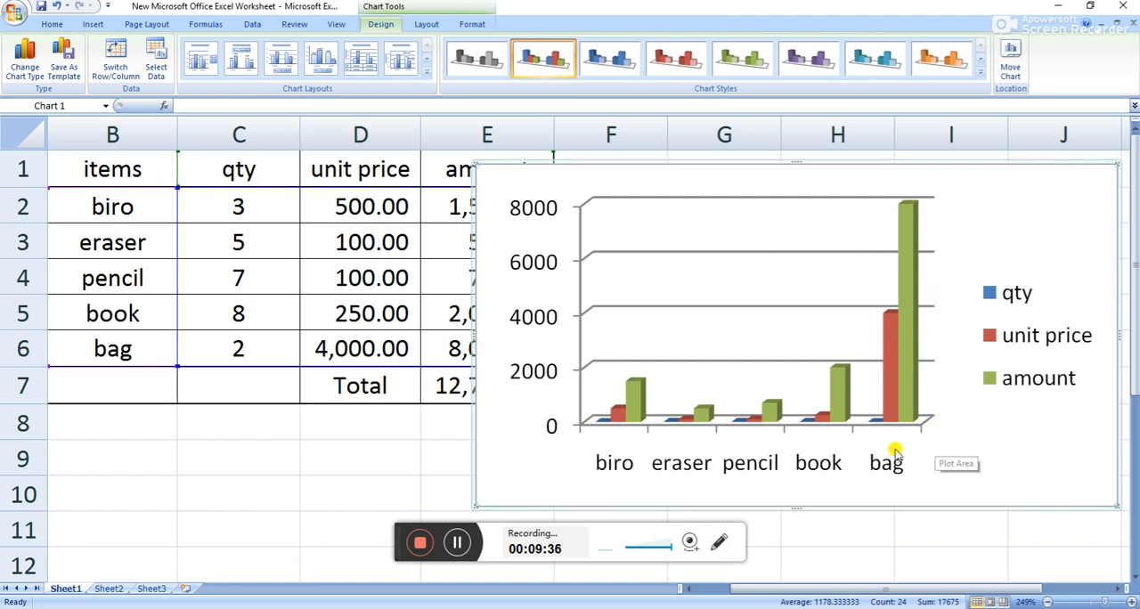
pyautogui.moveTo(888, 351)
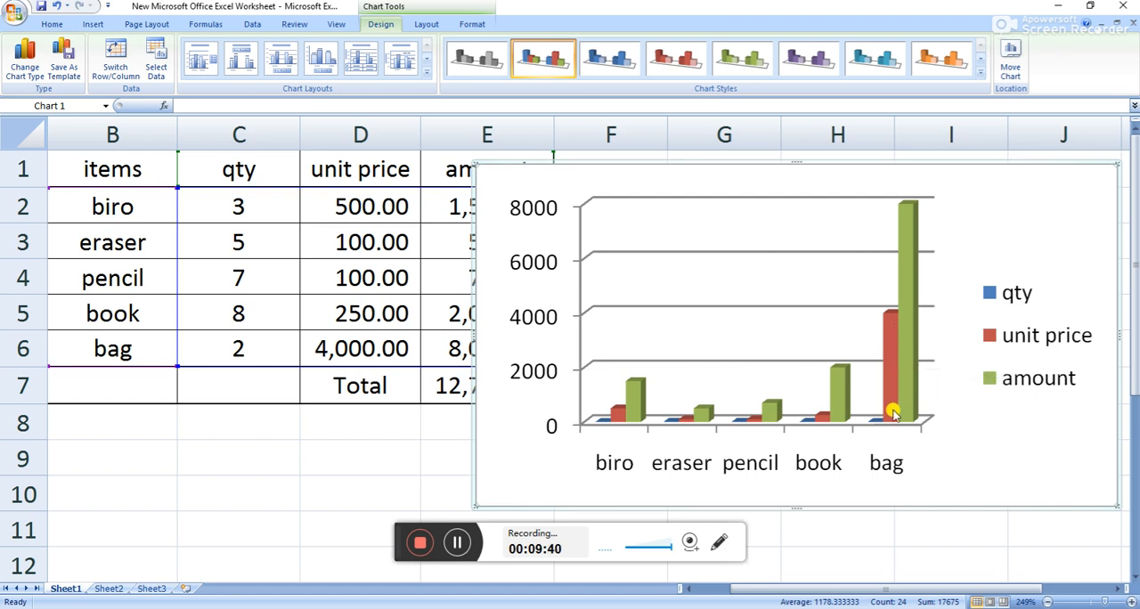
# Save a copy of the workbook to the Desktop as excel-project in Excel 97-2003 Workbook format.
pyautogui.moveTo(880, 427)
pyautogui.click(12, 10)
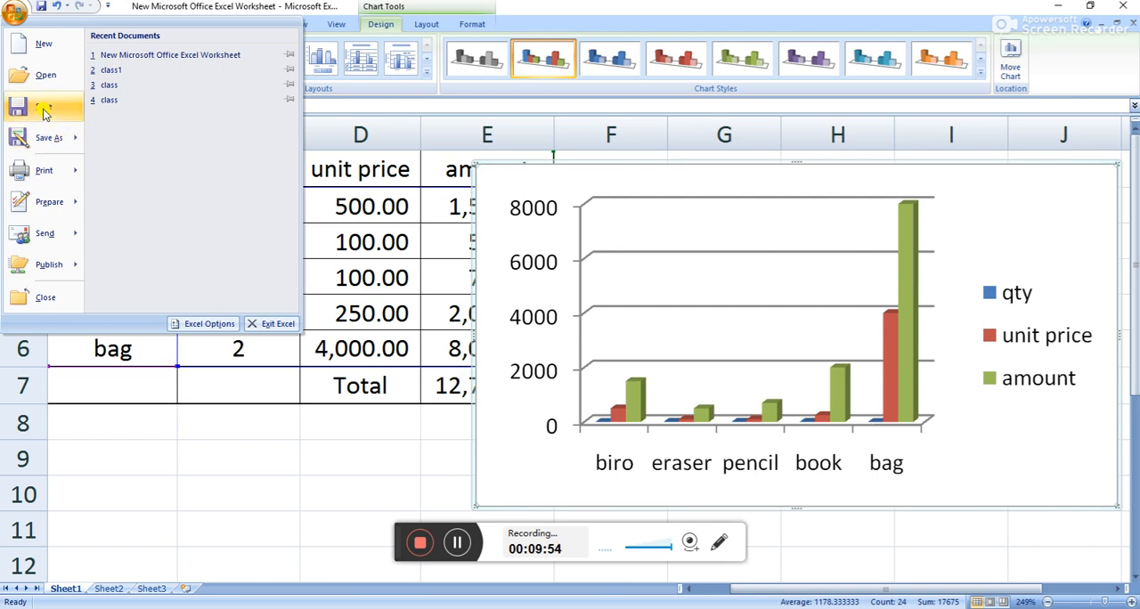
pyautogui.moveTo(53, 146)
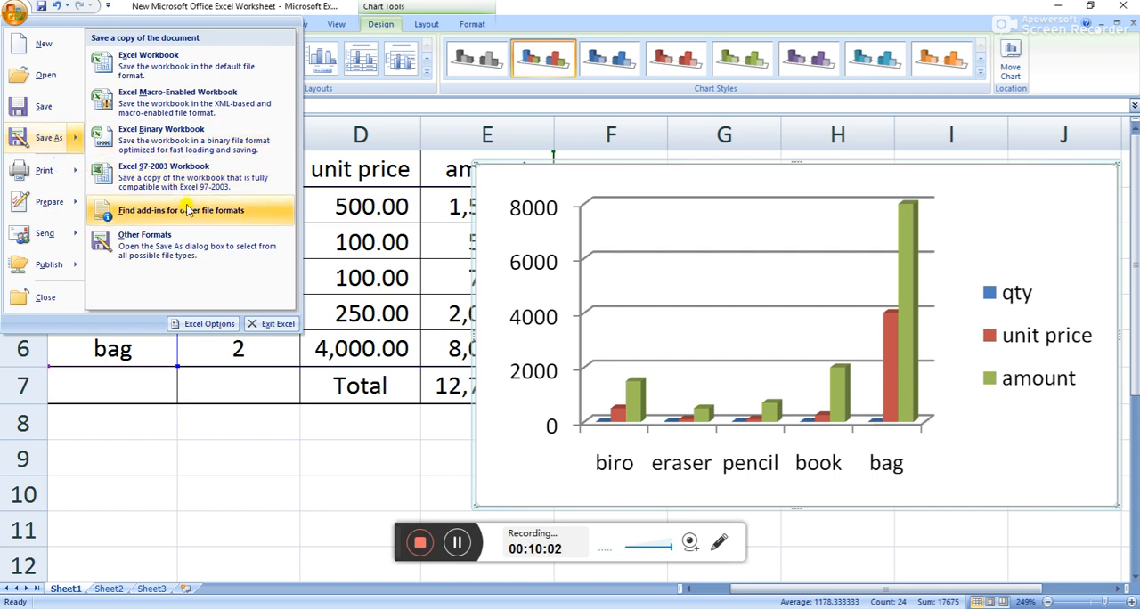
pyautogui.click(202, 178)
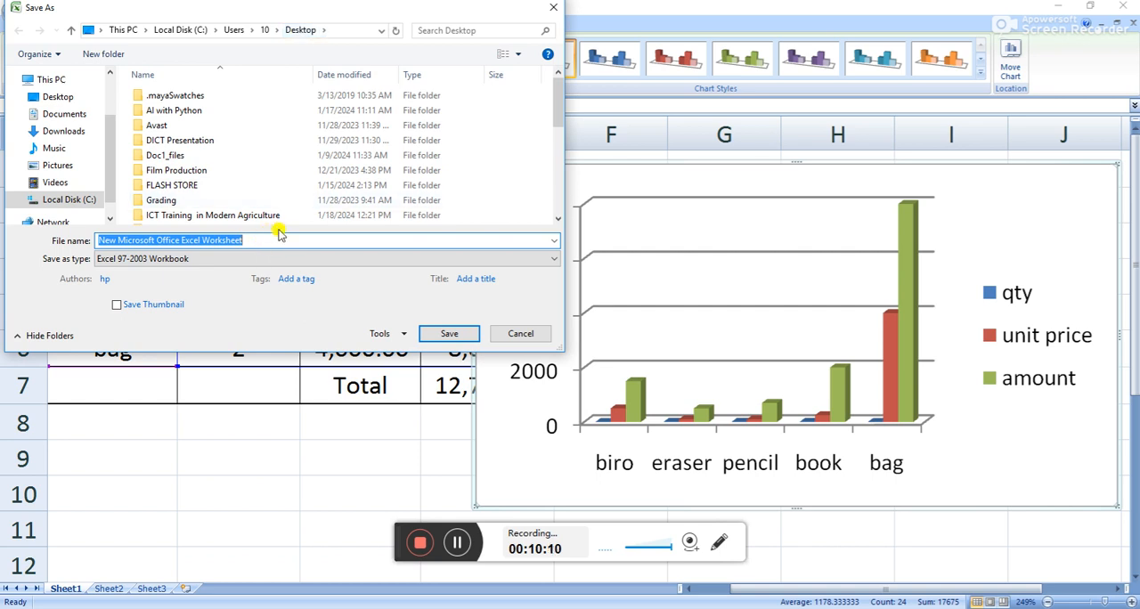
pyautogui.write('excel-project')
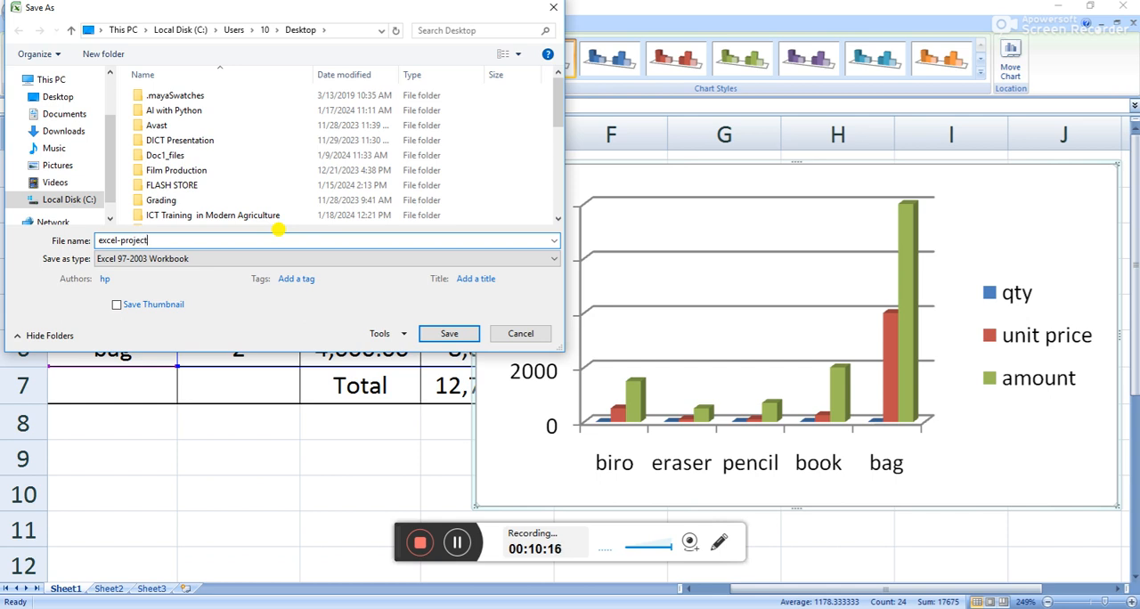
pyautogui.click(451, 333)
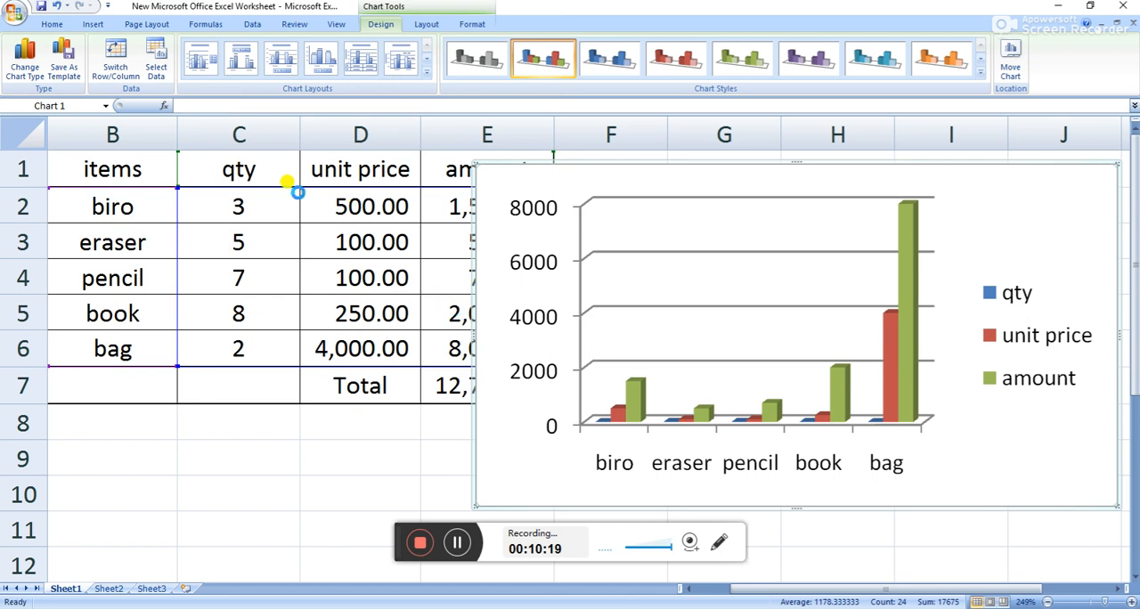
# Move the chart clear of the amount column and capitalize the headers in B1 and C1 as Items and Qty.
pyautogui.moveTo(662, 169); pyautogui.dragTo(753, 165)
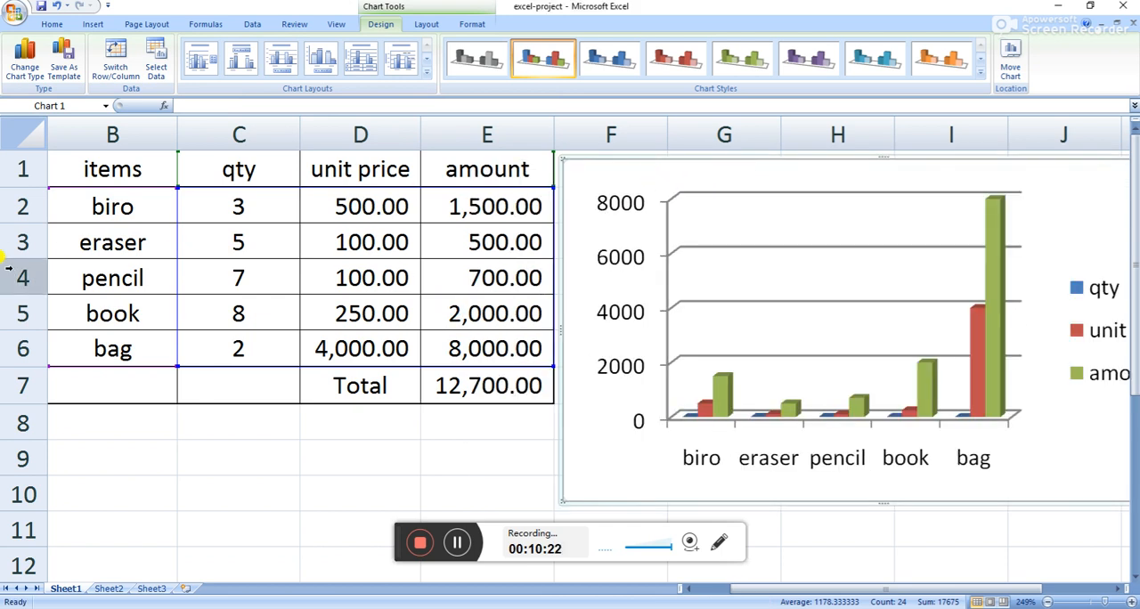
pyautogui.click(80, 167)
pyautogui.doubleClick(80, 168)
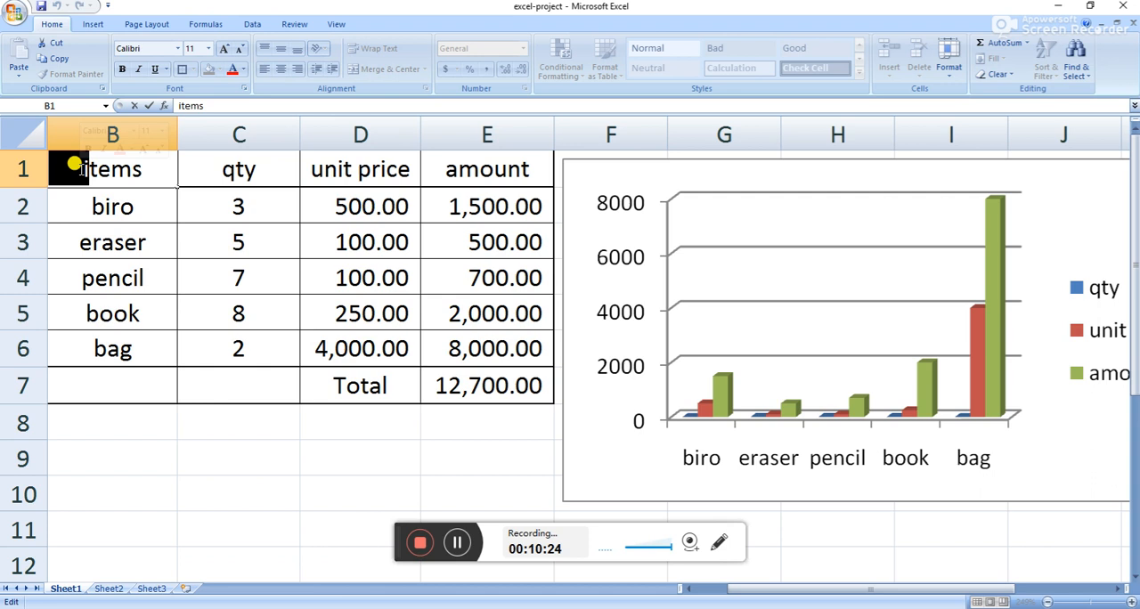
pyautogui.write('I')
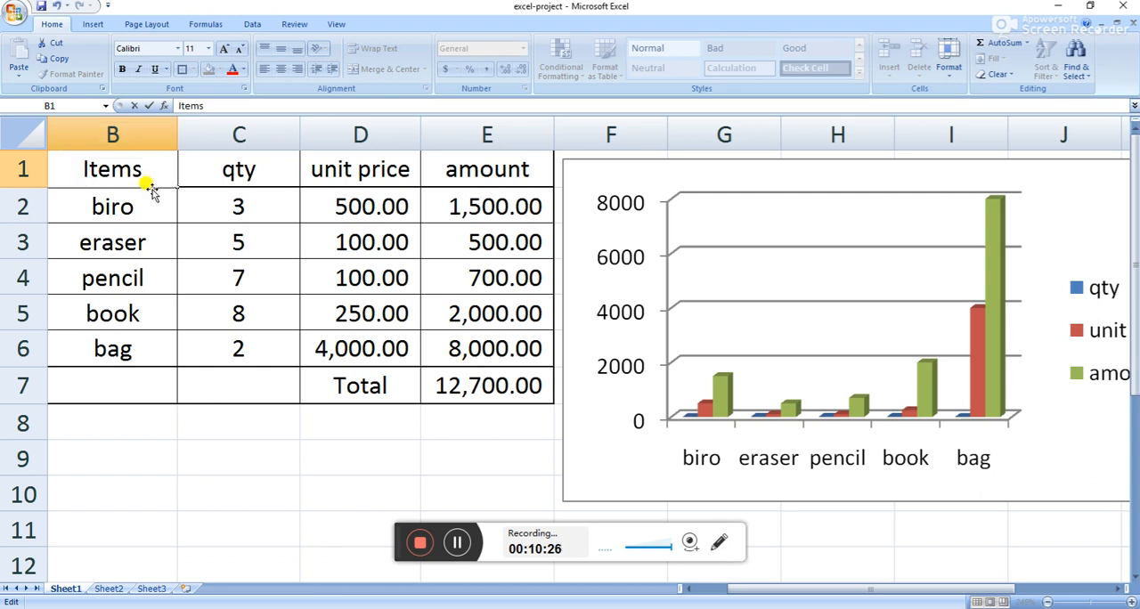
pyautogui.click(230, 167)
pyautogui.doubleClick(231, 167)
pyautogui.press('BackSpace')
pyautogui.write('Q')
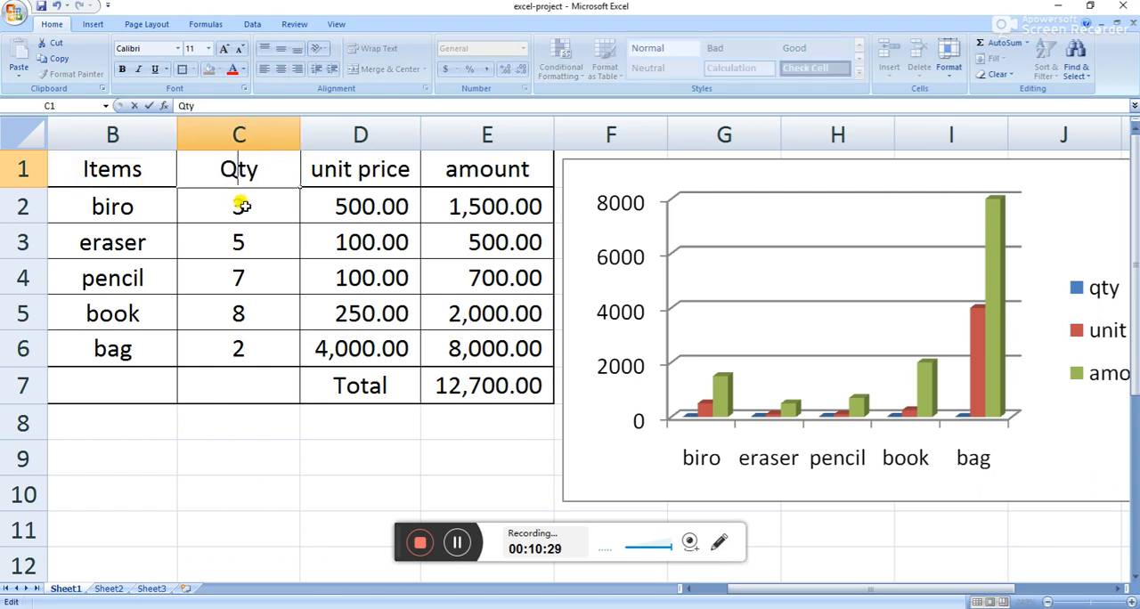
# Capitalize the headers in D1 and E1 as Unit Price and Amount.
pyautogui.doubleClick(319, 167)
pyautogui.press('BackSpace')
pyautogui.write('U')
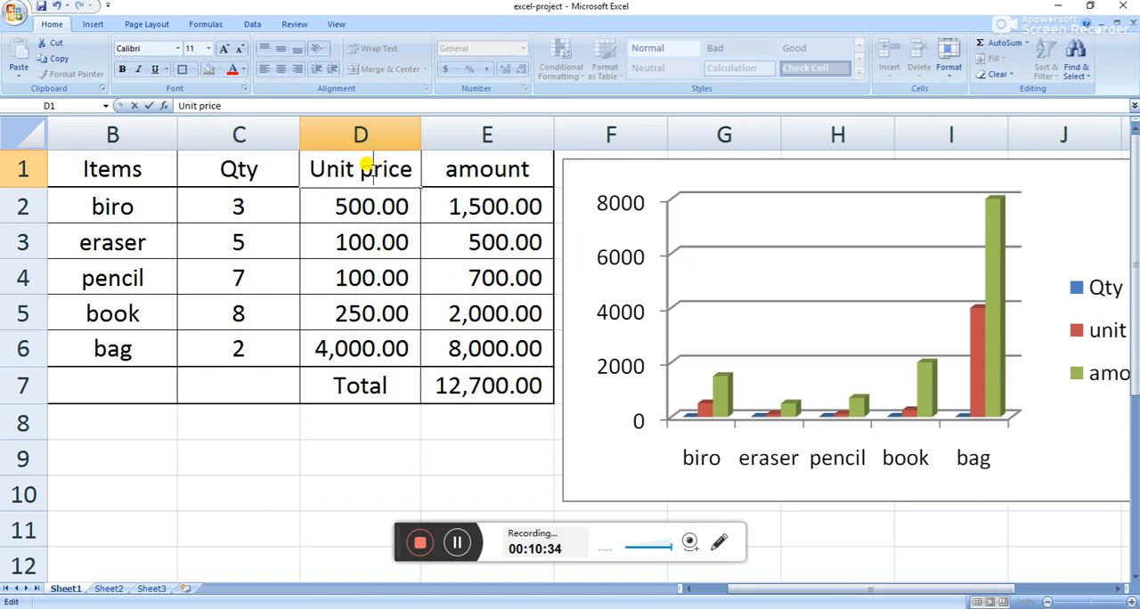
pyautogui.press('BackSpace')
pyautogui.write('P')
pyautogui.doubleClick(457, 175)
pyautogui.press('BackSpace')
pyautogui.write('A')
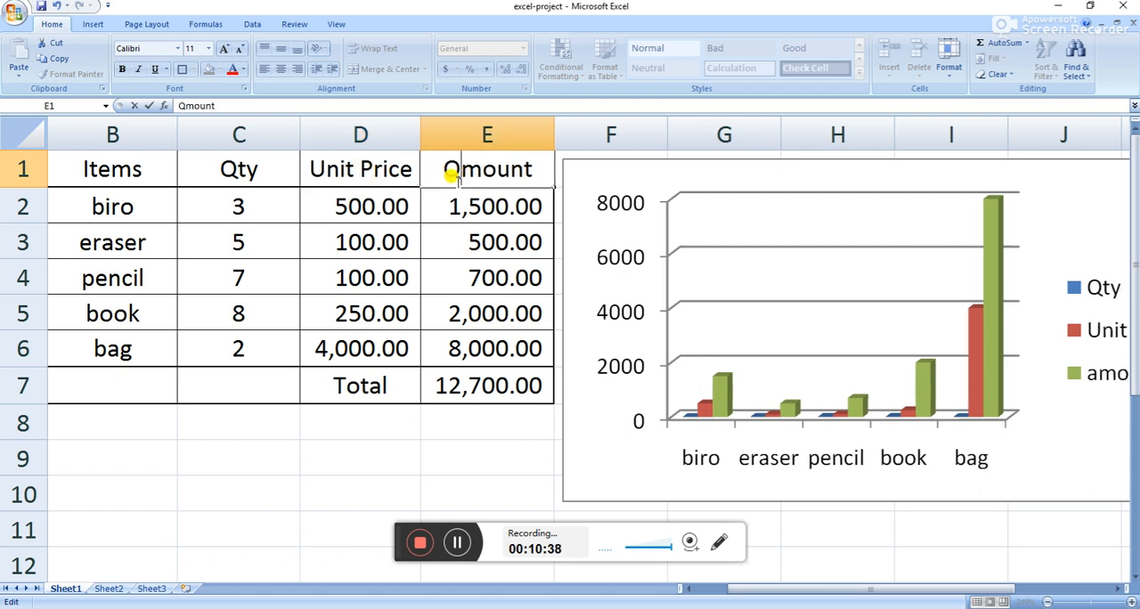
pyautogui.press('BackSpace')
pyautogui.write('A')
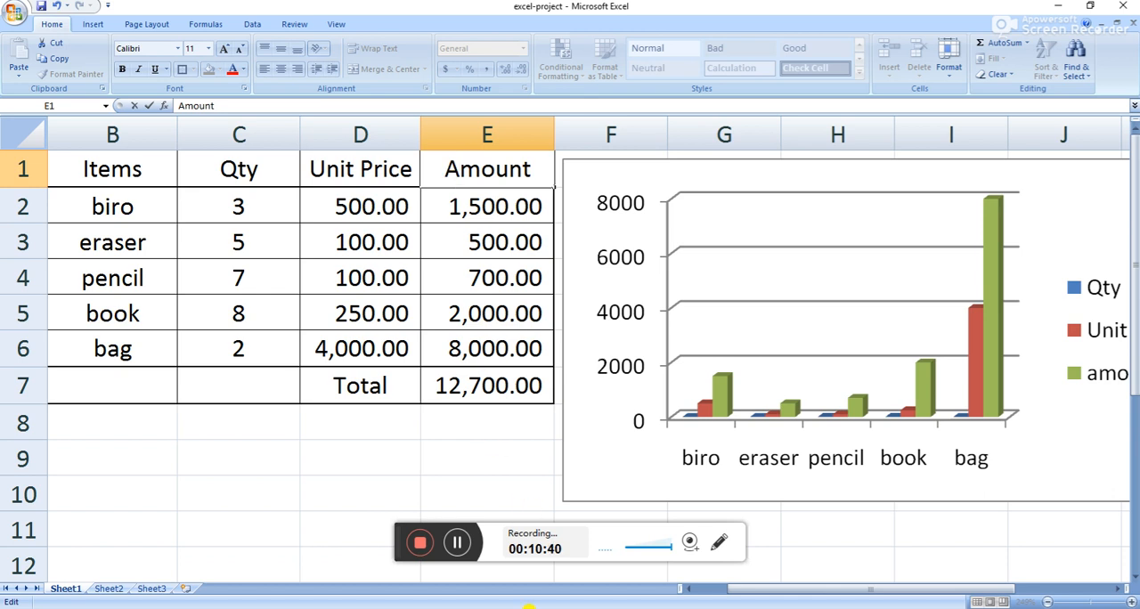
# Capitalize the header in A1 as Sn and save the workbook.
pyautogui.moveTo(739, 589); pyautogui.dragTo(691, 590)
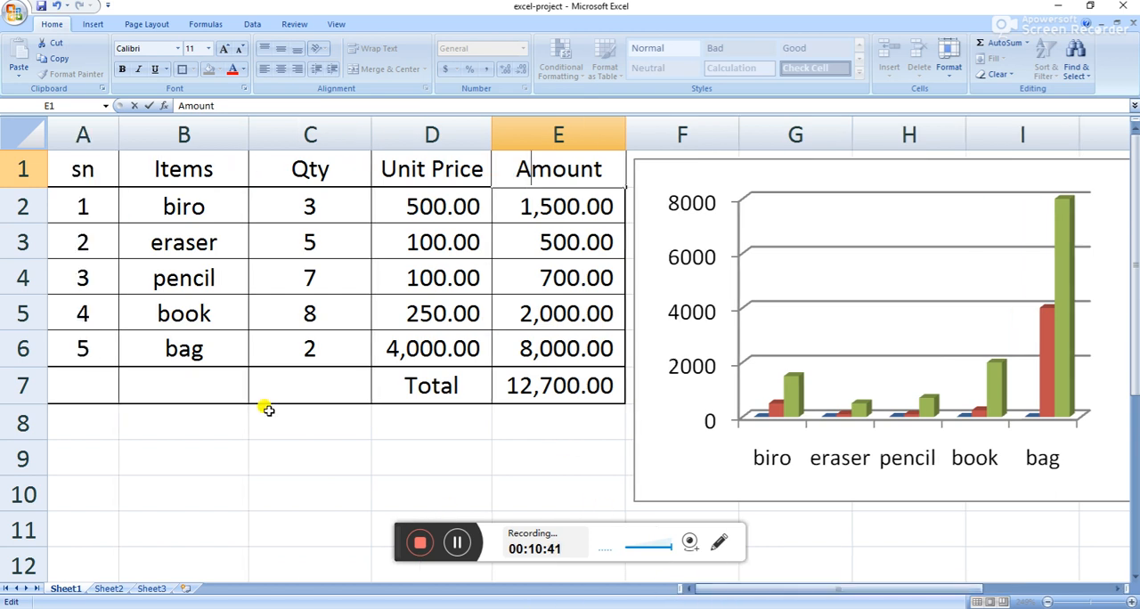
pyautogui.click(80, 171)
pyautogui.doubleClick(80, 171)
pyautogui.press('BackSpace')
pyautogui.write('S')
pyautogui.click(14, 13)
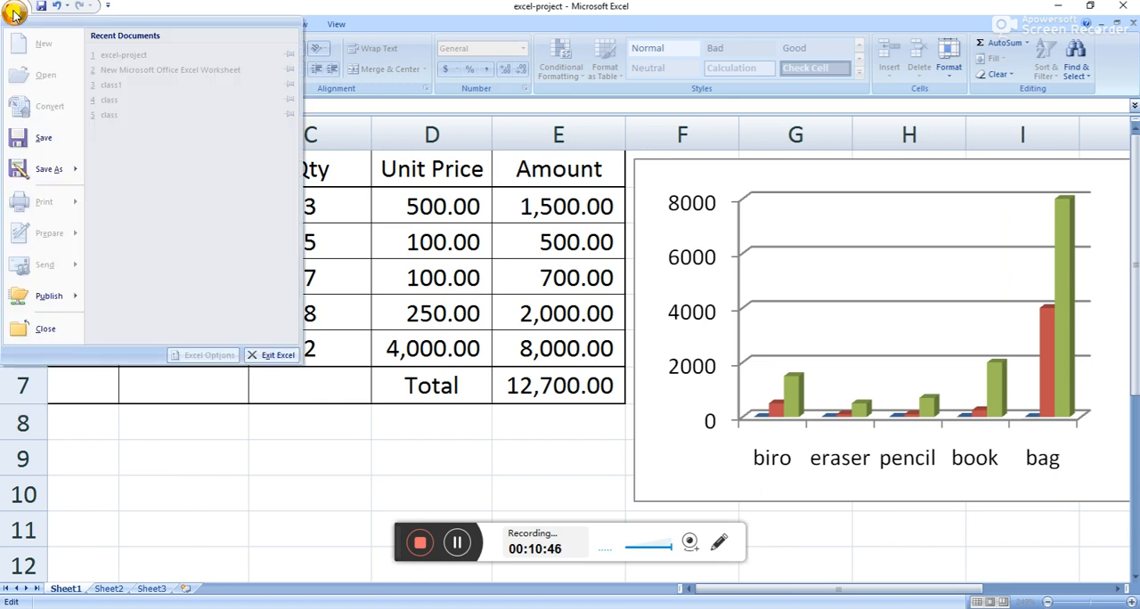
pyautogui.click(40, 131)
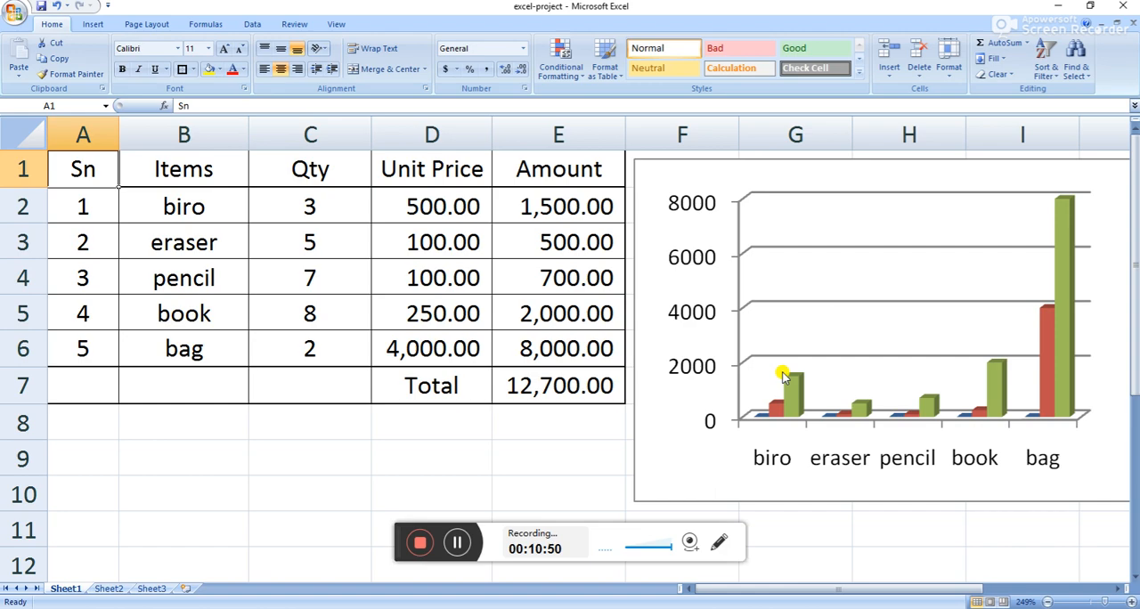
# Close the workbook and reopen the excel-project 97-2003 worksheet from the Desktop.
pyautogui.click(1123, 6)
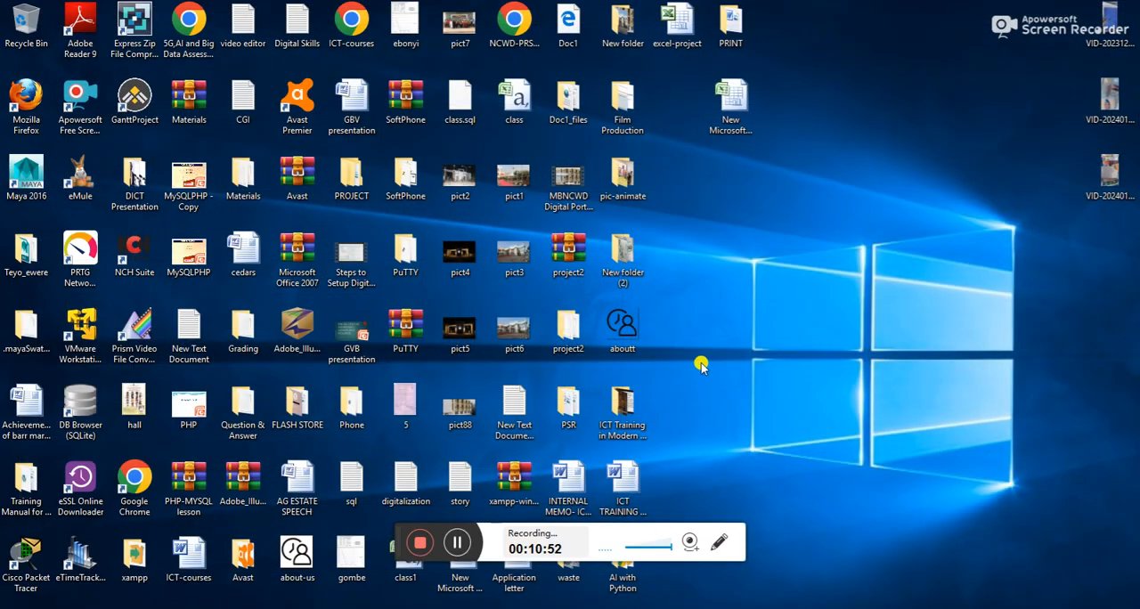
pyautogui.click(683, 44)
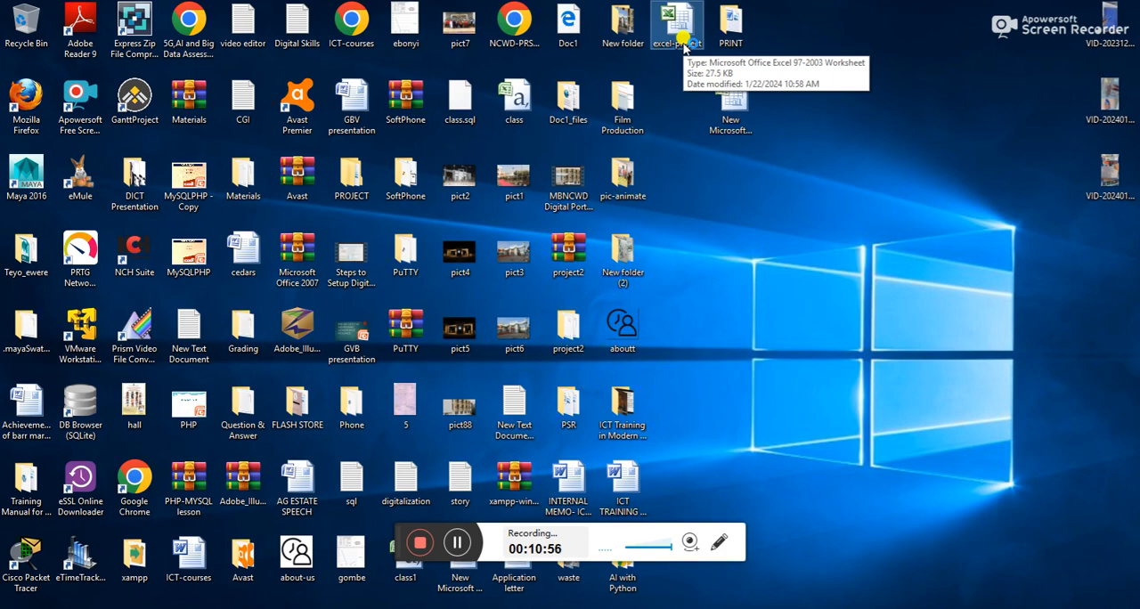
pyautogui.doubleClick(682, 45)
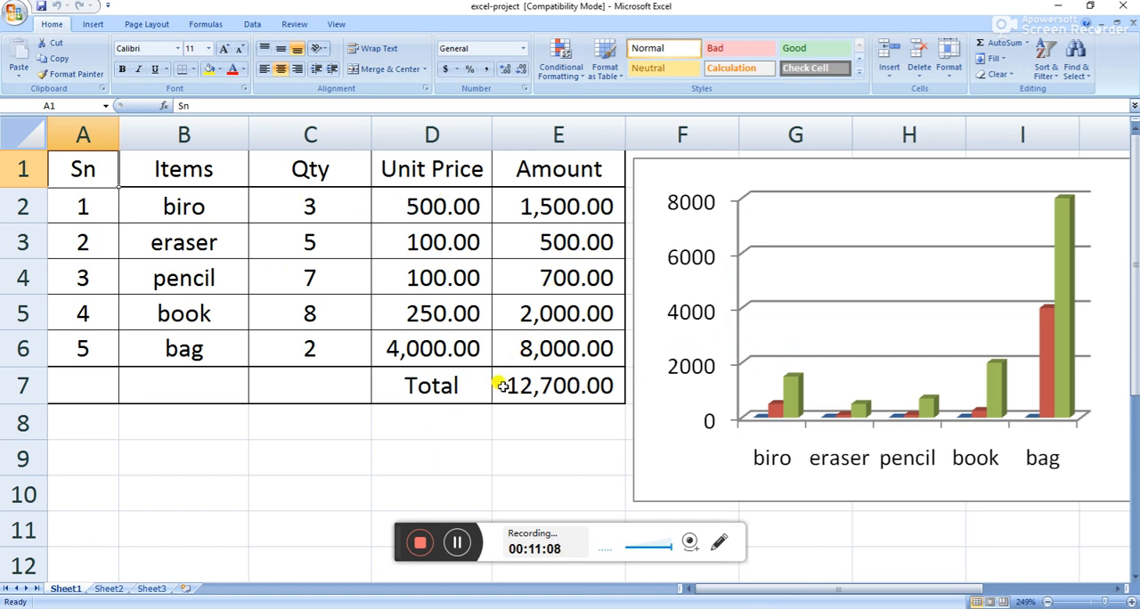
# Encrypt the document with a password, entering the password and reentering it to confirm.
pyautogui.click(15, 16)
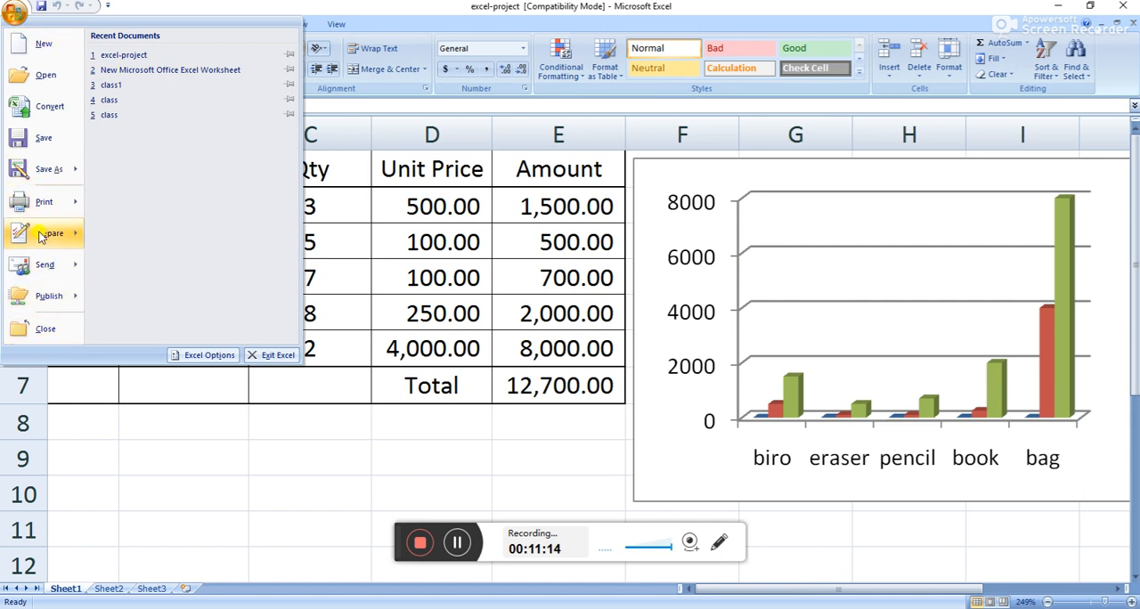
pyautogui.moveTo(40, 236)
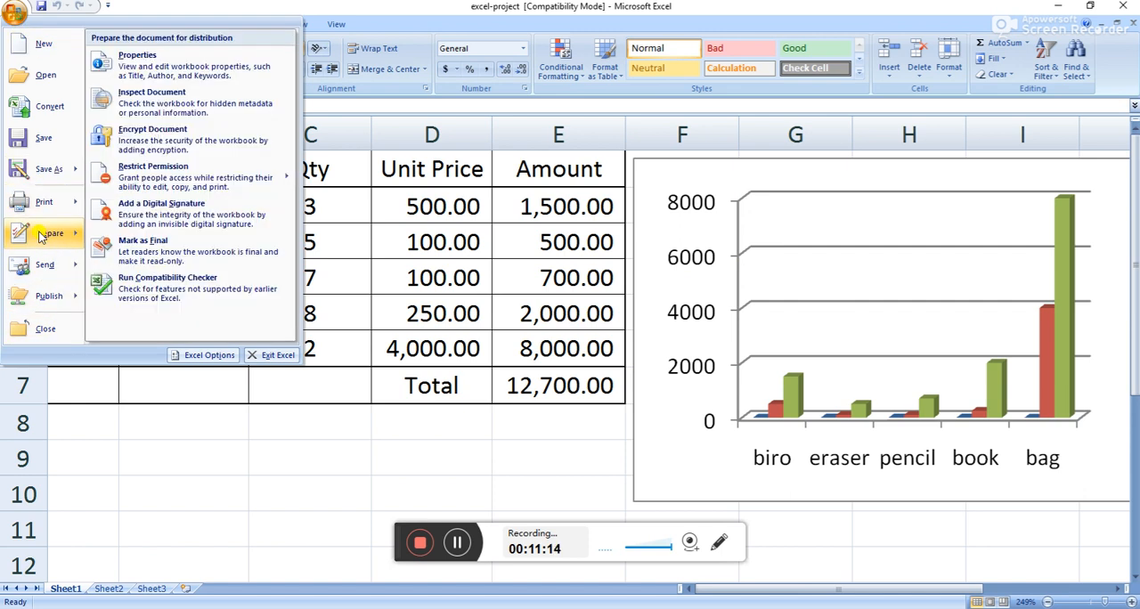
pyautogui.click(164, 140)
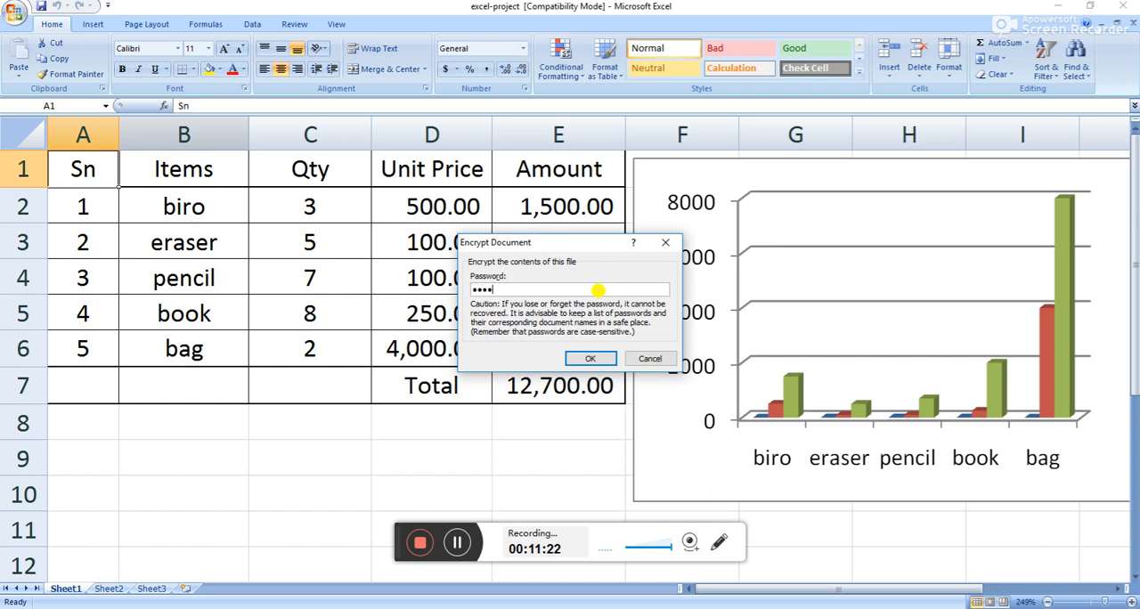
pyautogui.click(590, 358)
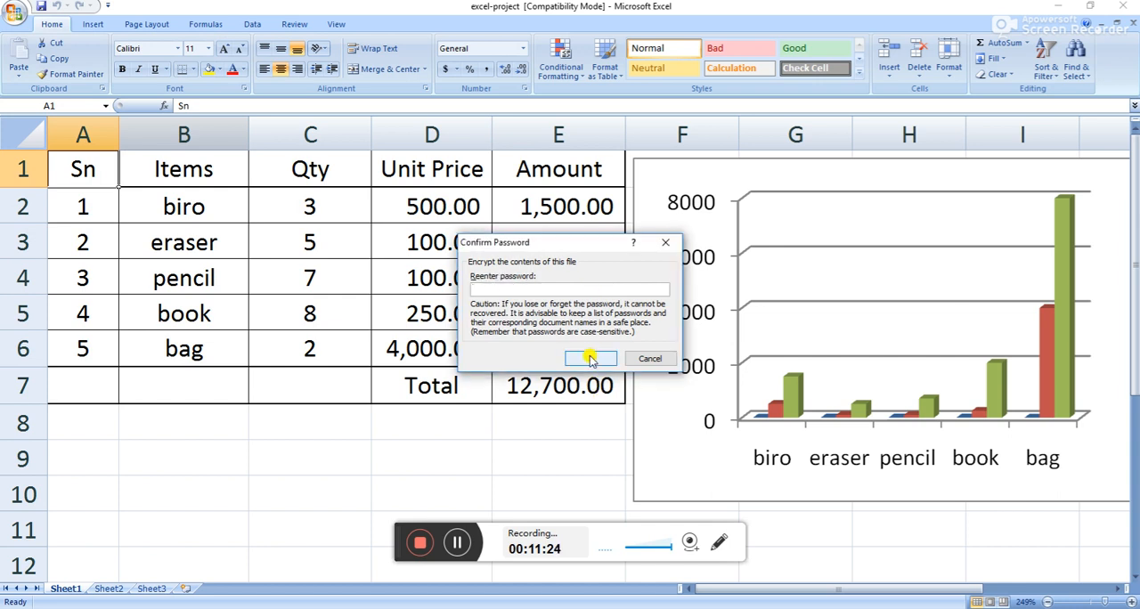
pyautogui.click(589, 357)
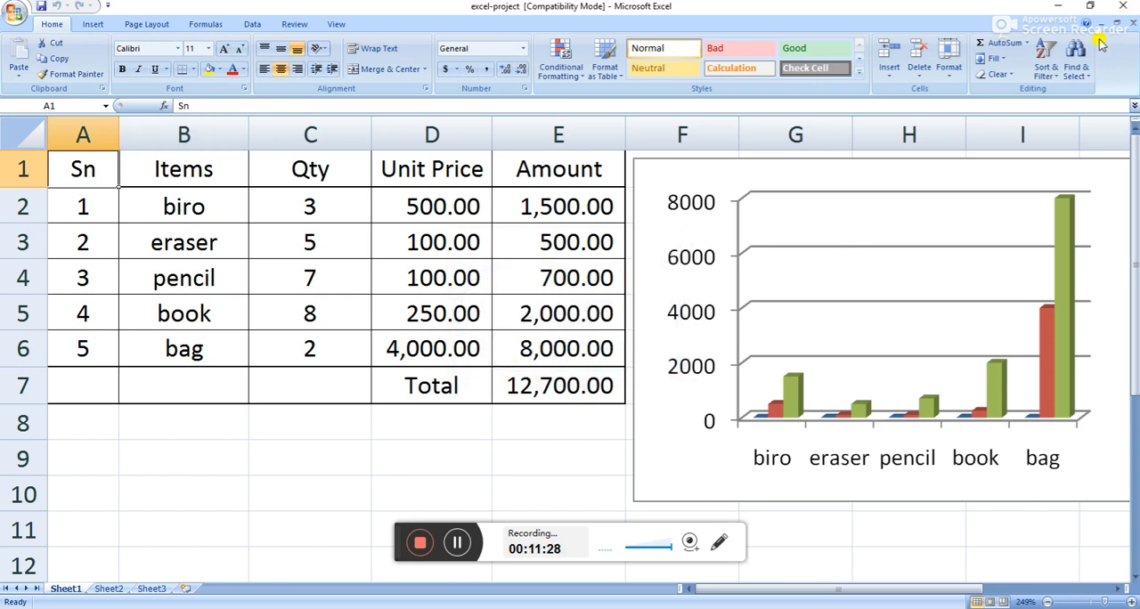
# Save the encrypted document, accepting conversion to Office Open XML, as excel-project in Excel Workbook format on the Desktop.
pyautogui.click(38, 7)
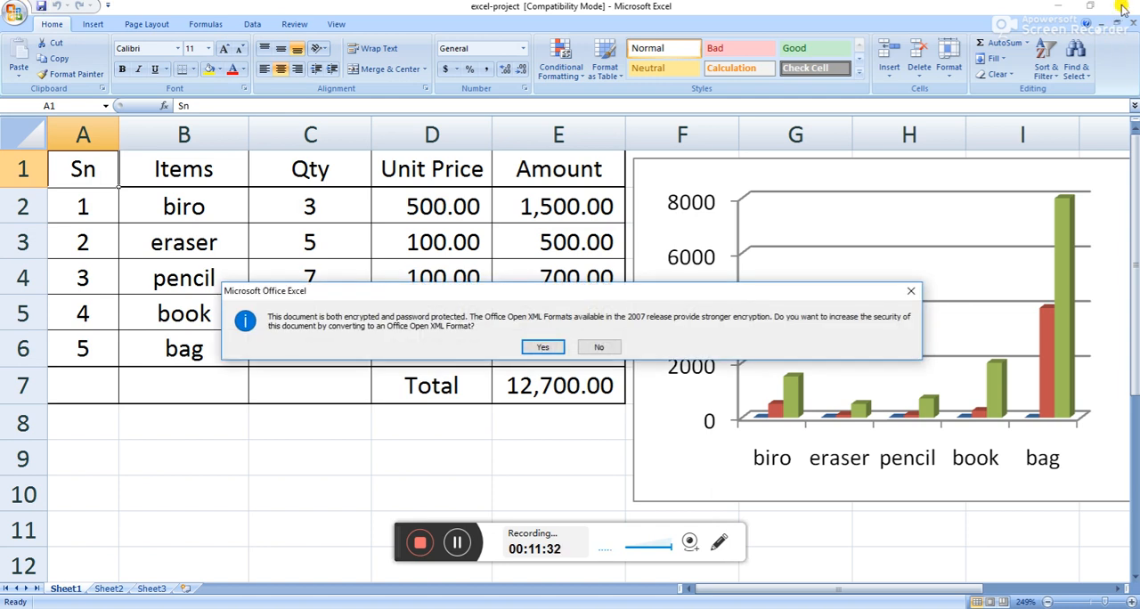
pyautogui.click(542, 346)
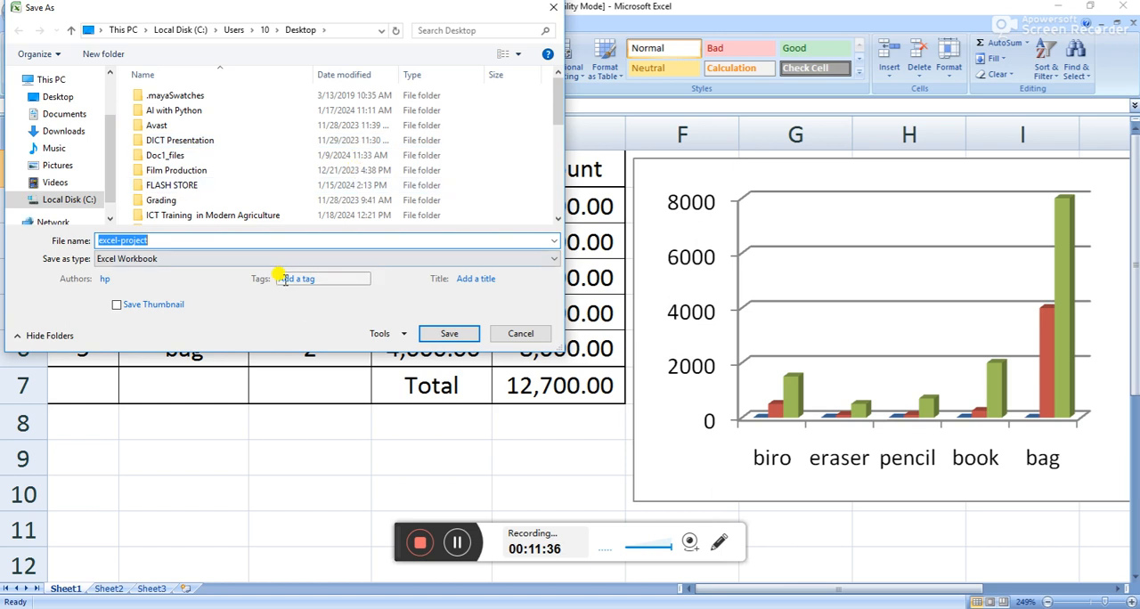
pyautogui.click(465, 331)
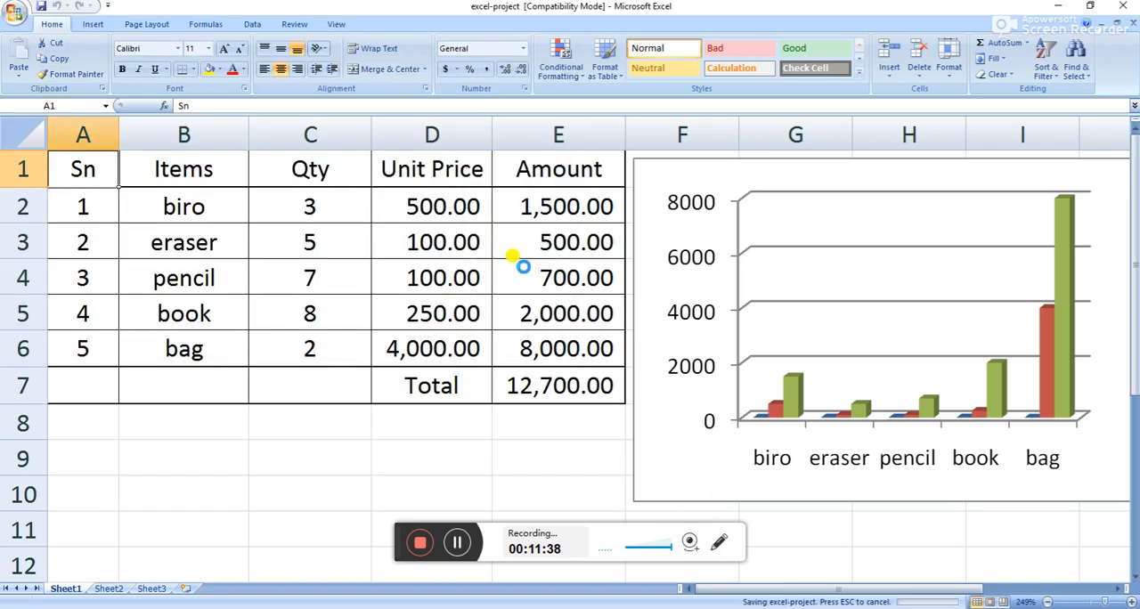
# Close the workbook and open the protected excel-project.xlsx from the Desktop by entering its document password.
pyautogui.click(1123, 5)
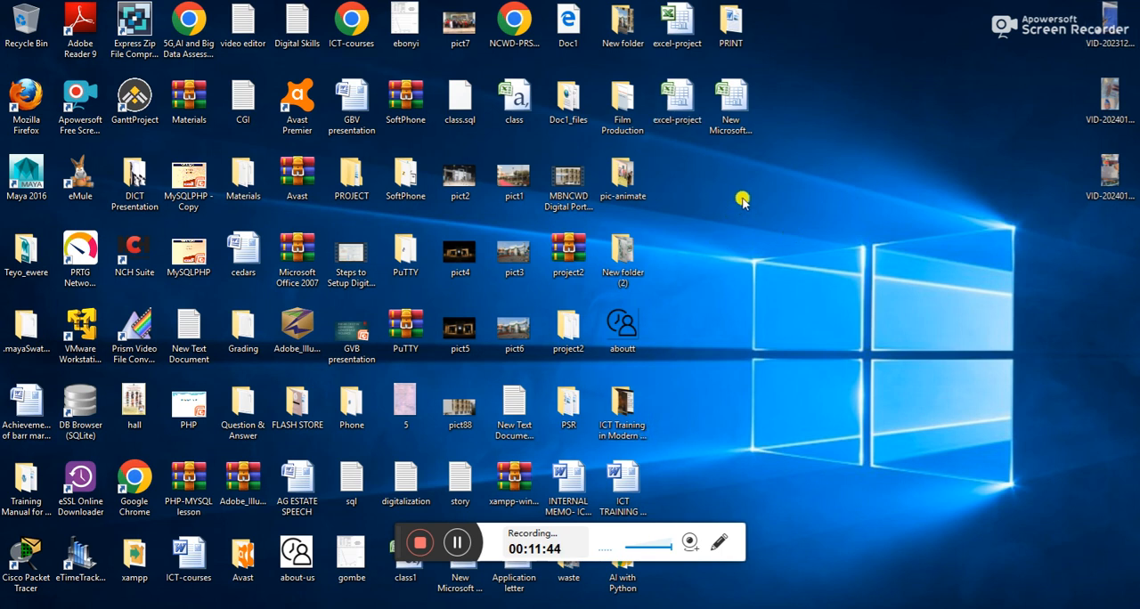
pyautogui.click(684, 93)
pyautogui.doubleClick(683, 93)
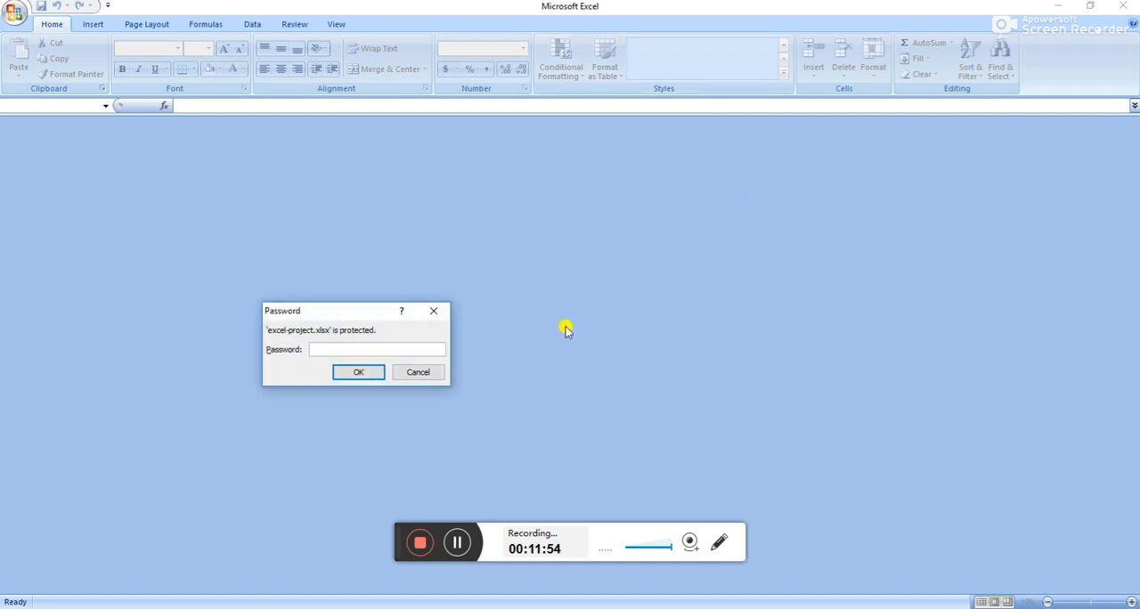
pyautogui.click(352, 372)
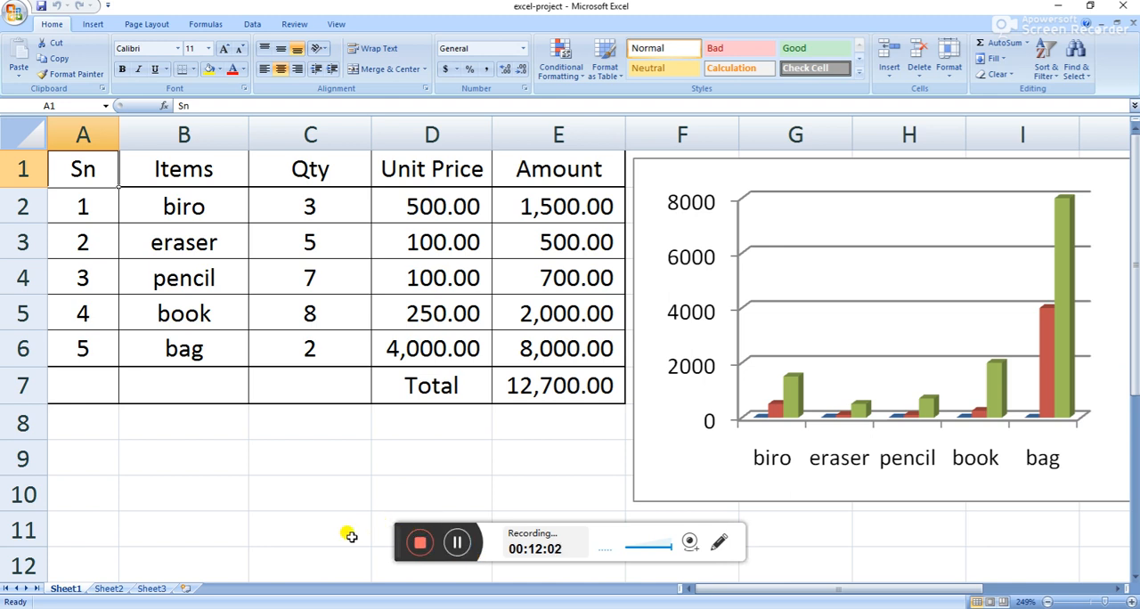
# View Sheet2 and Sheet3, and add three new blank worksheets after them.
pyautogui.click(107, 589)
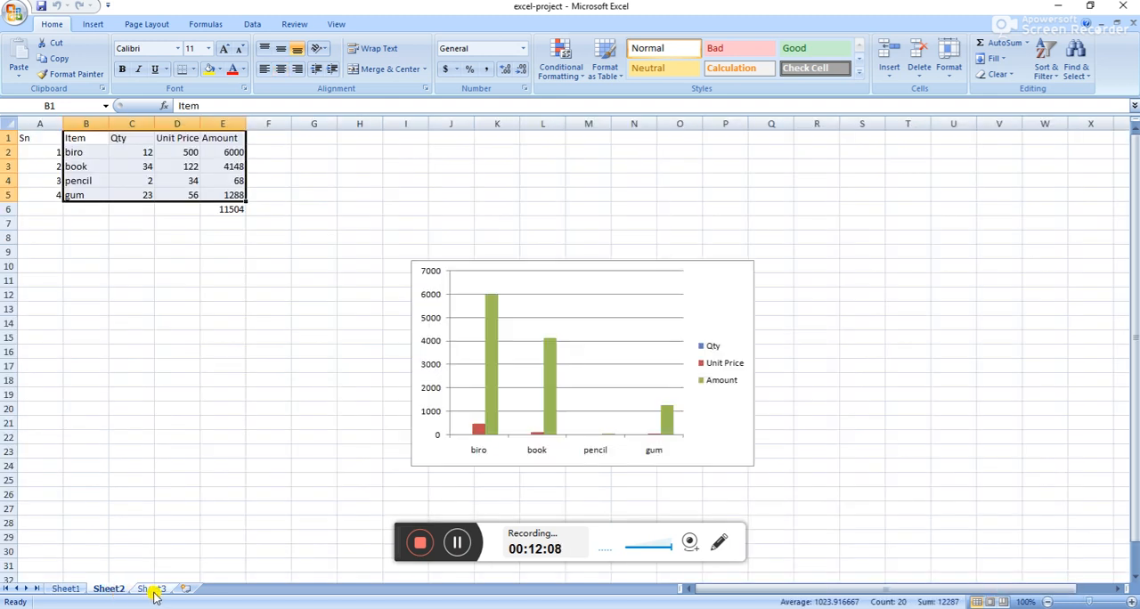
pyautogui.click(154, 589)
pyautogui.click(181, 590)
pyautogui.click(227, 591)
pyautogui.click(277, 591)
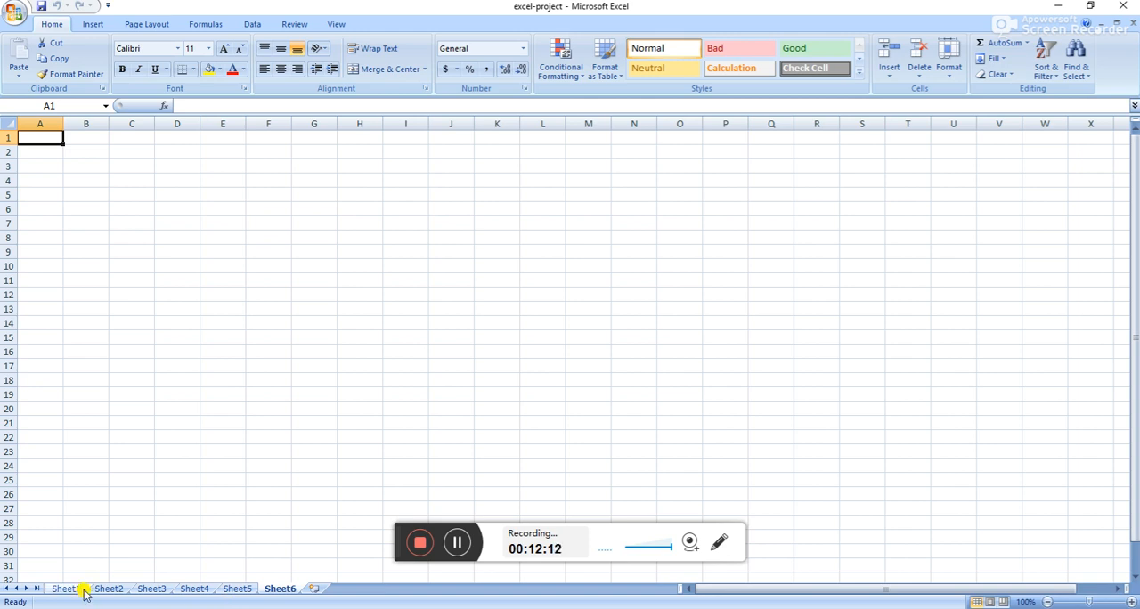
pyautogui.click(242, 590)
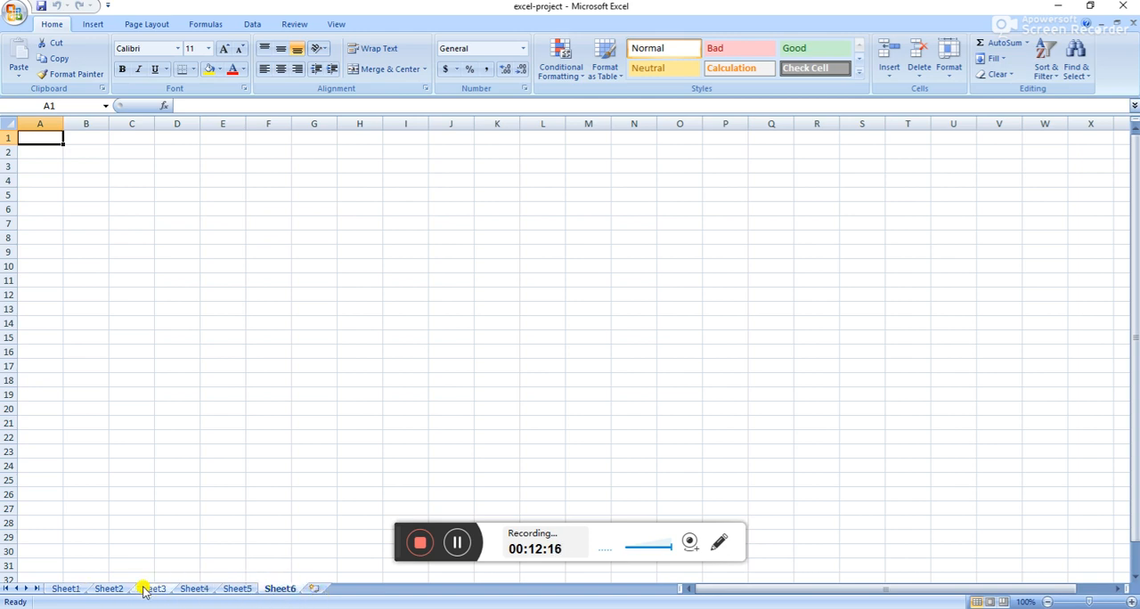
# Rename the Sheet1 worksheet containing the item table as Account.
pyautogui.click(72, 590)
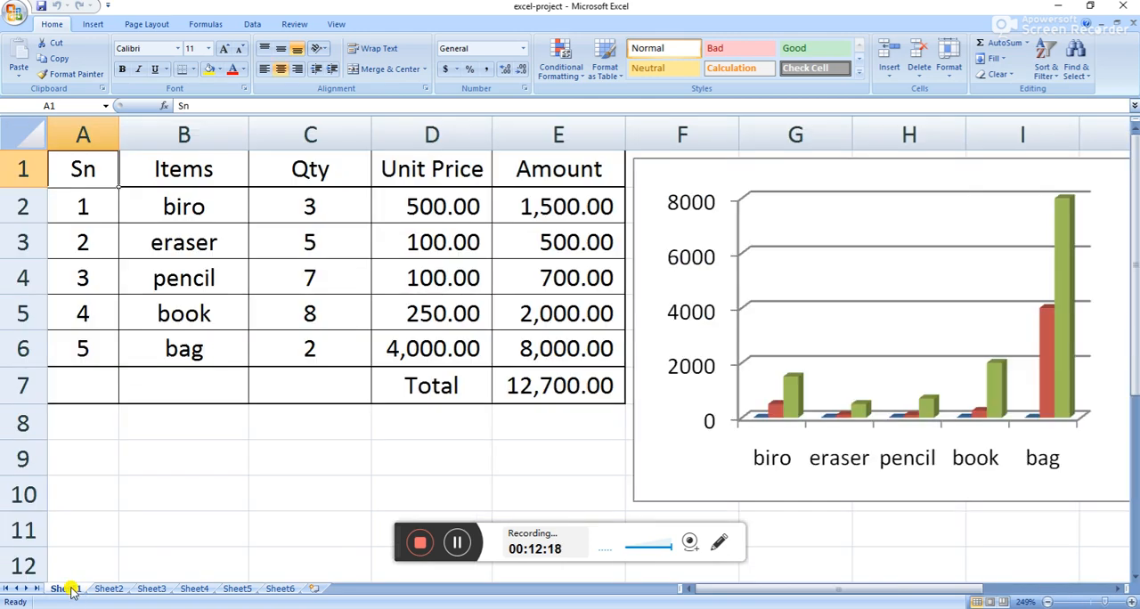
pyautogui.doubleClick(69, 589)
pyautogui.write('Account')
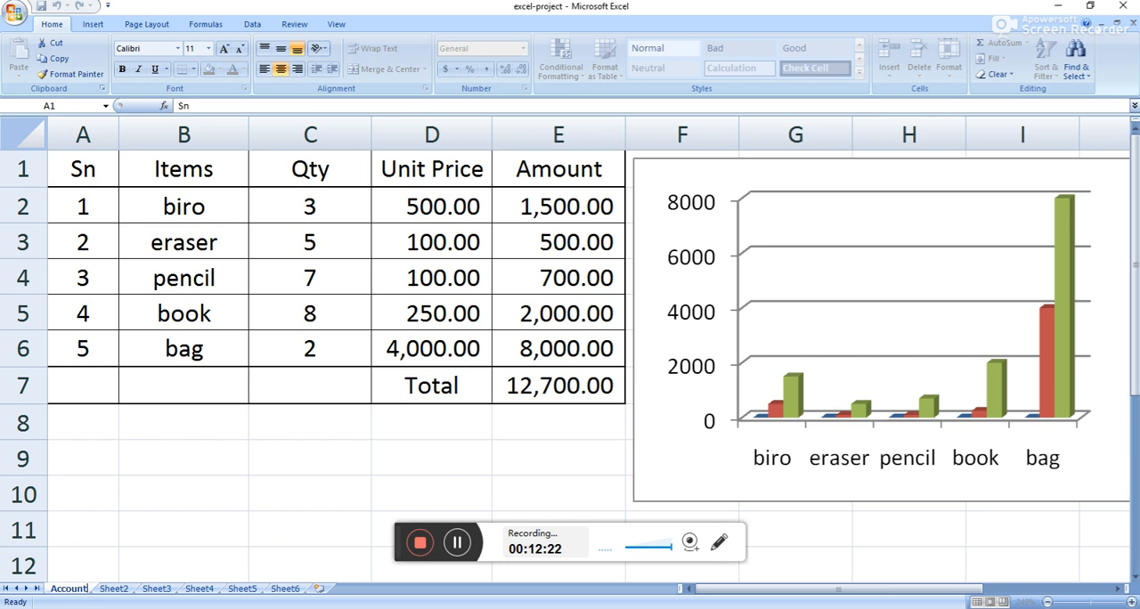
pyautogui.click(183, 529)
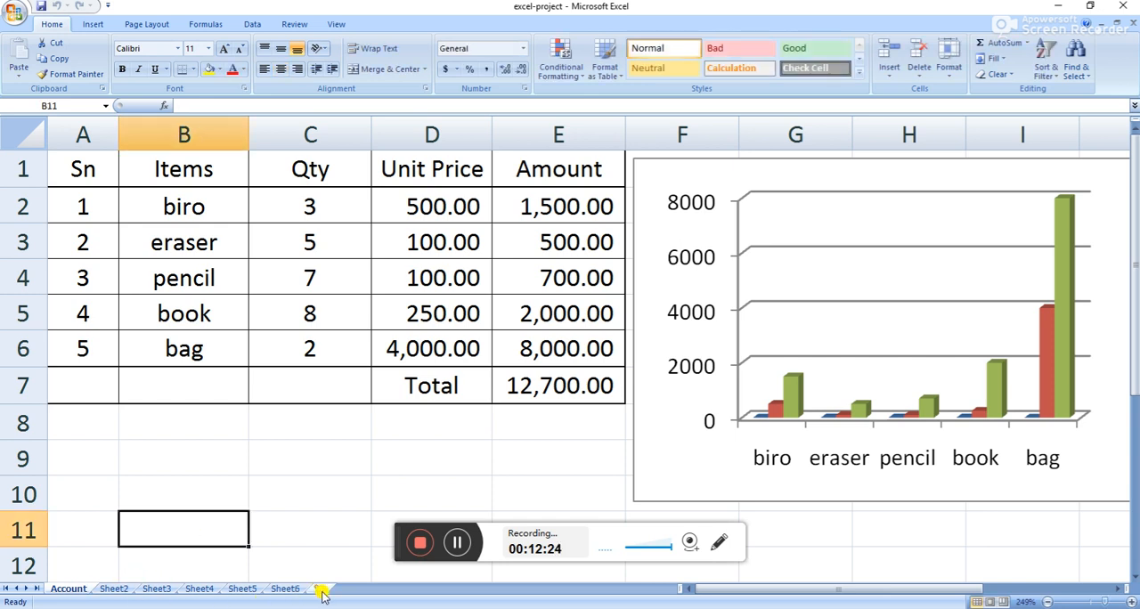